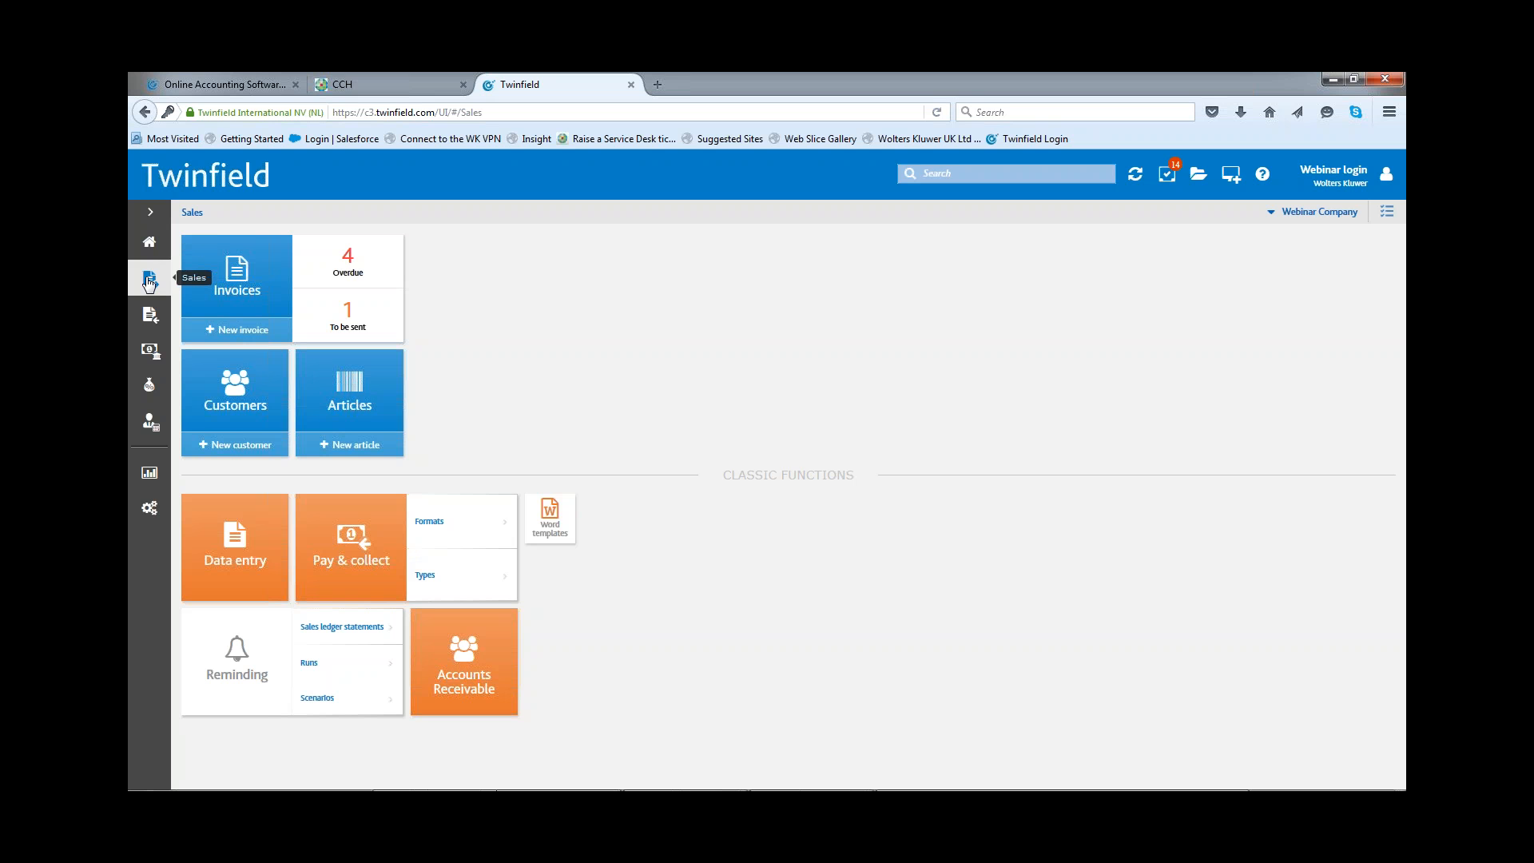
# Step: Create a new sales invoice for The Pioneer and set its invoice date to 09/02/2016
pyautogui.click(228, 292)
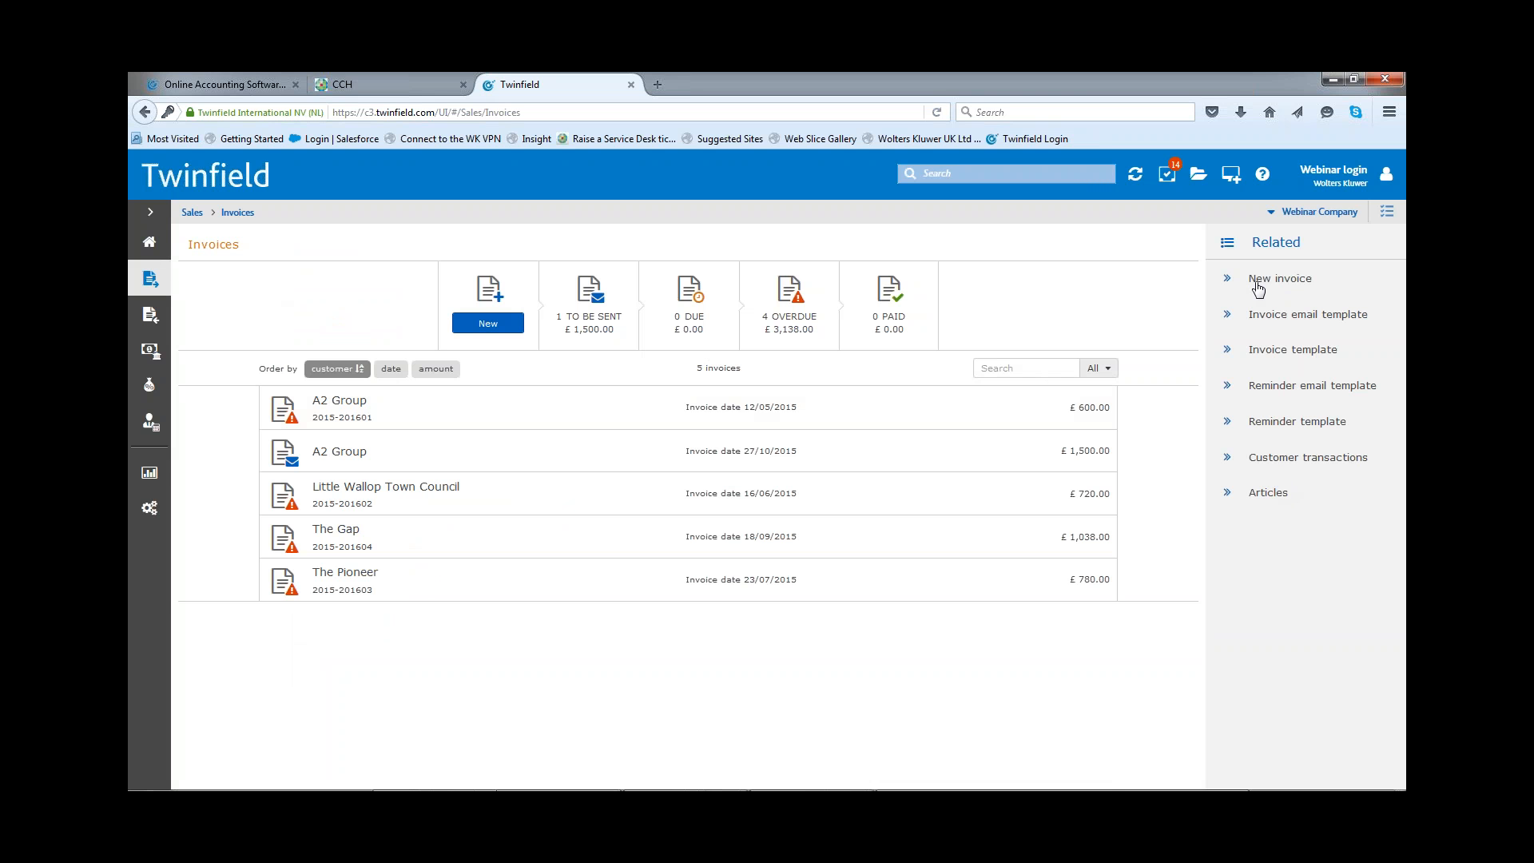
pyautogui.click(488, 324)
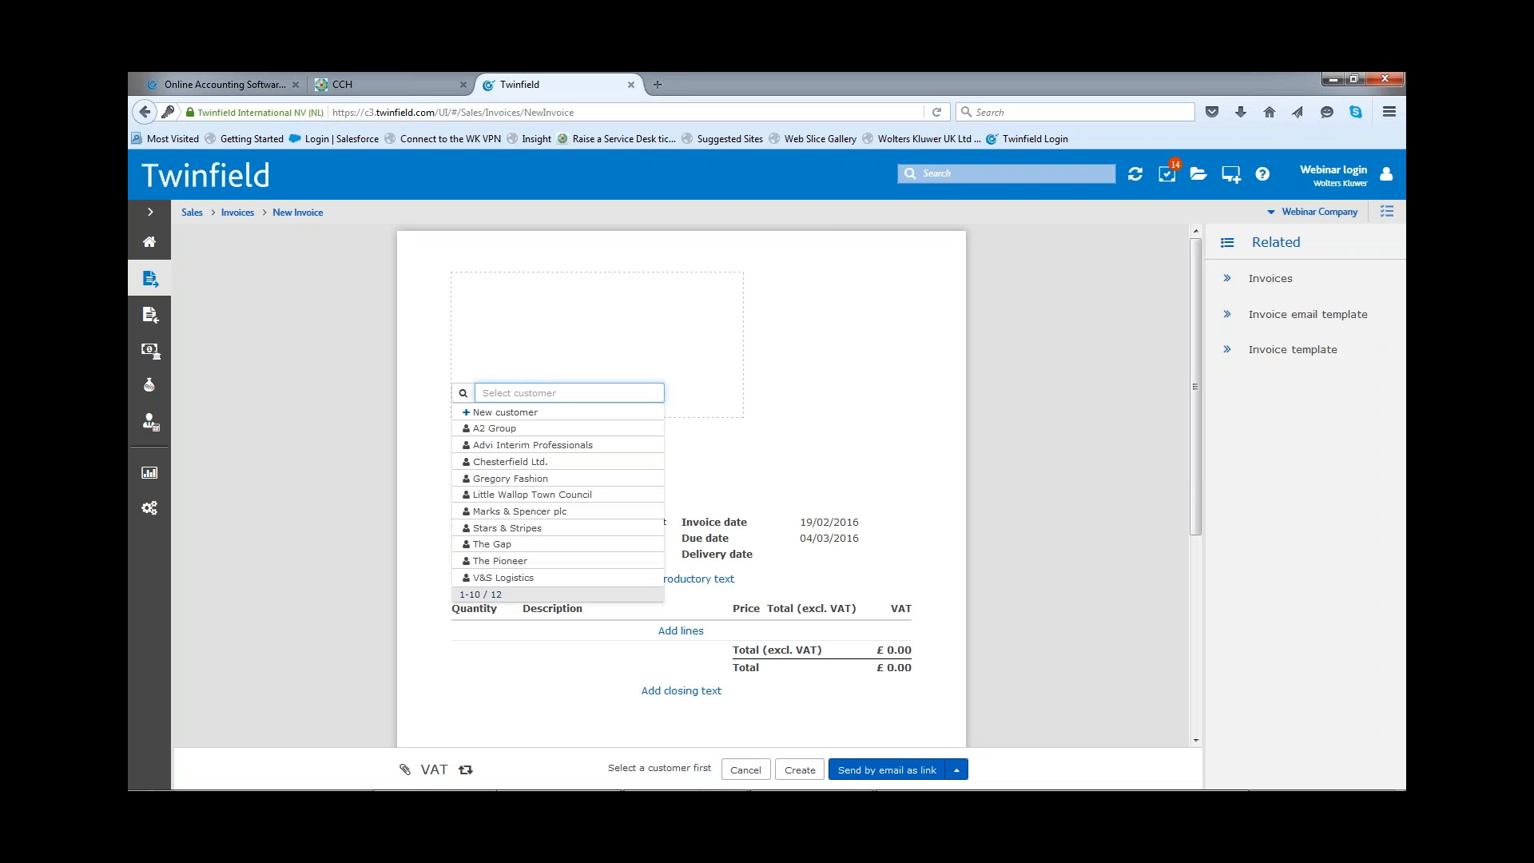
pyautogui.click(486, 562)
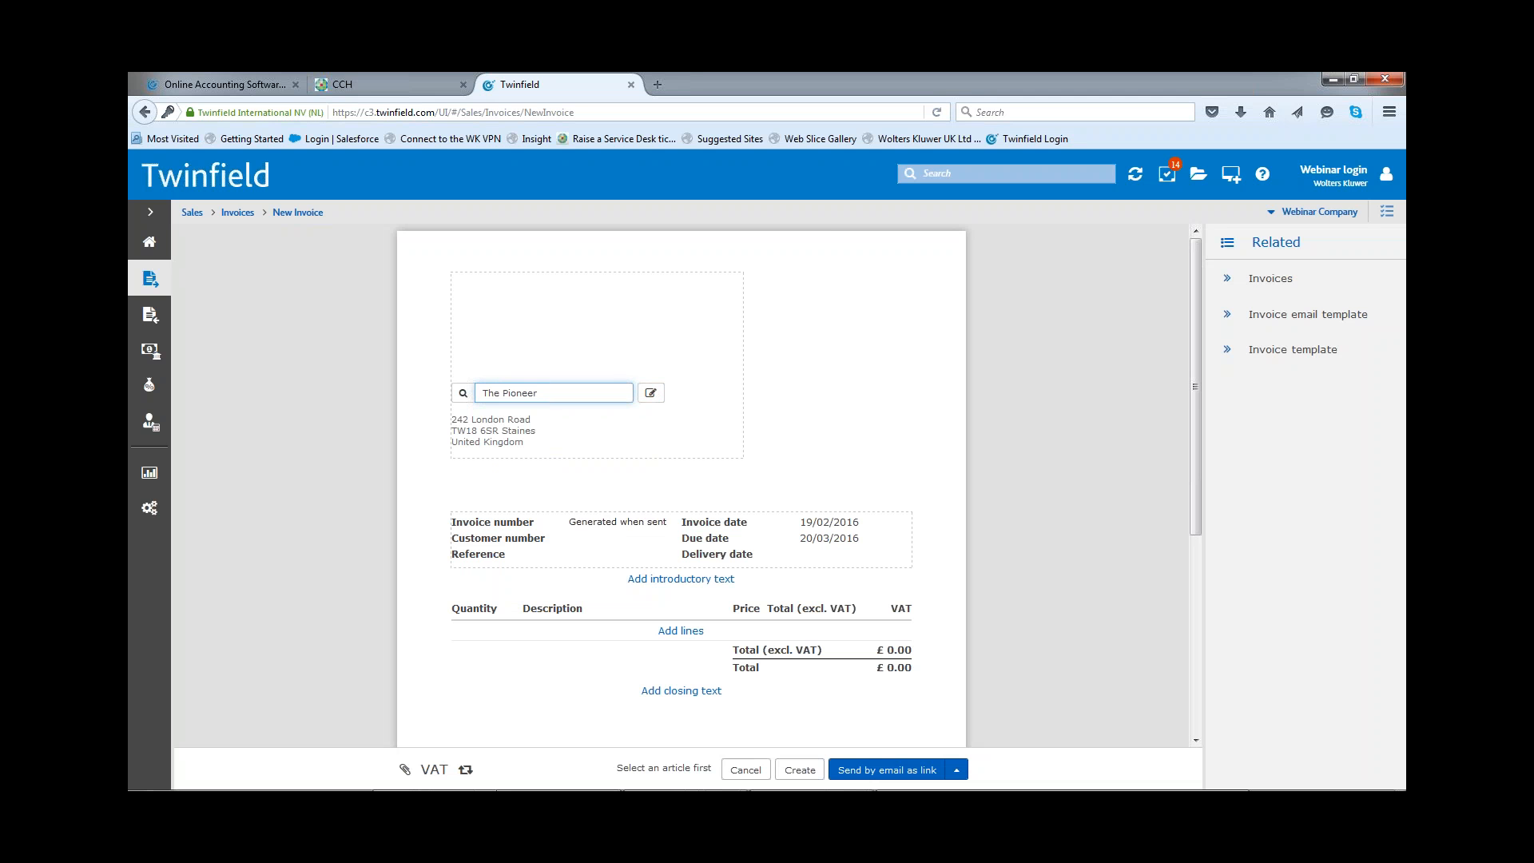
pyautogui.click(829, 523)
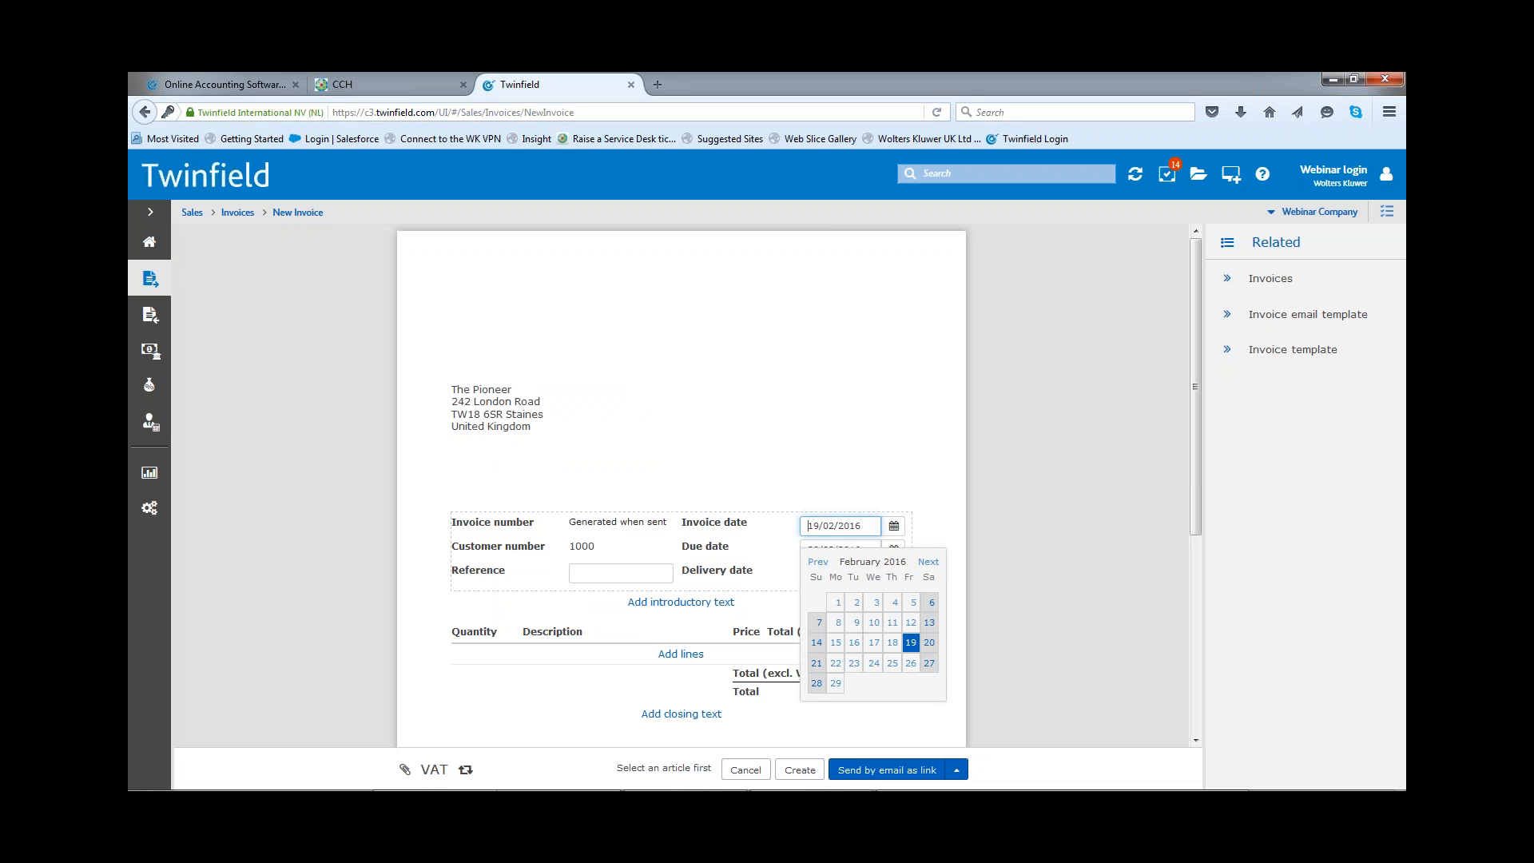
pyautogui.click(855, 624)
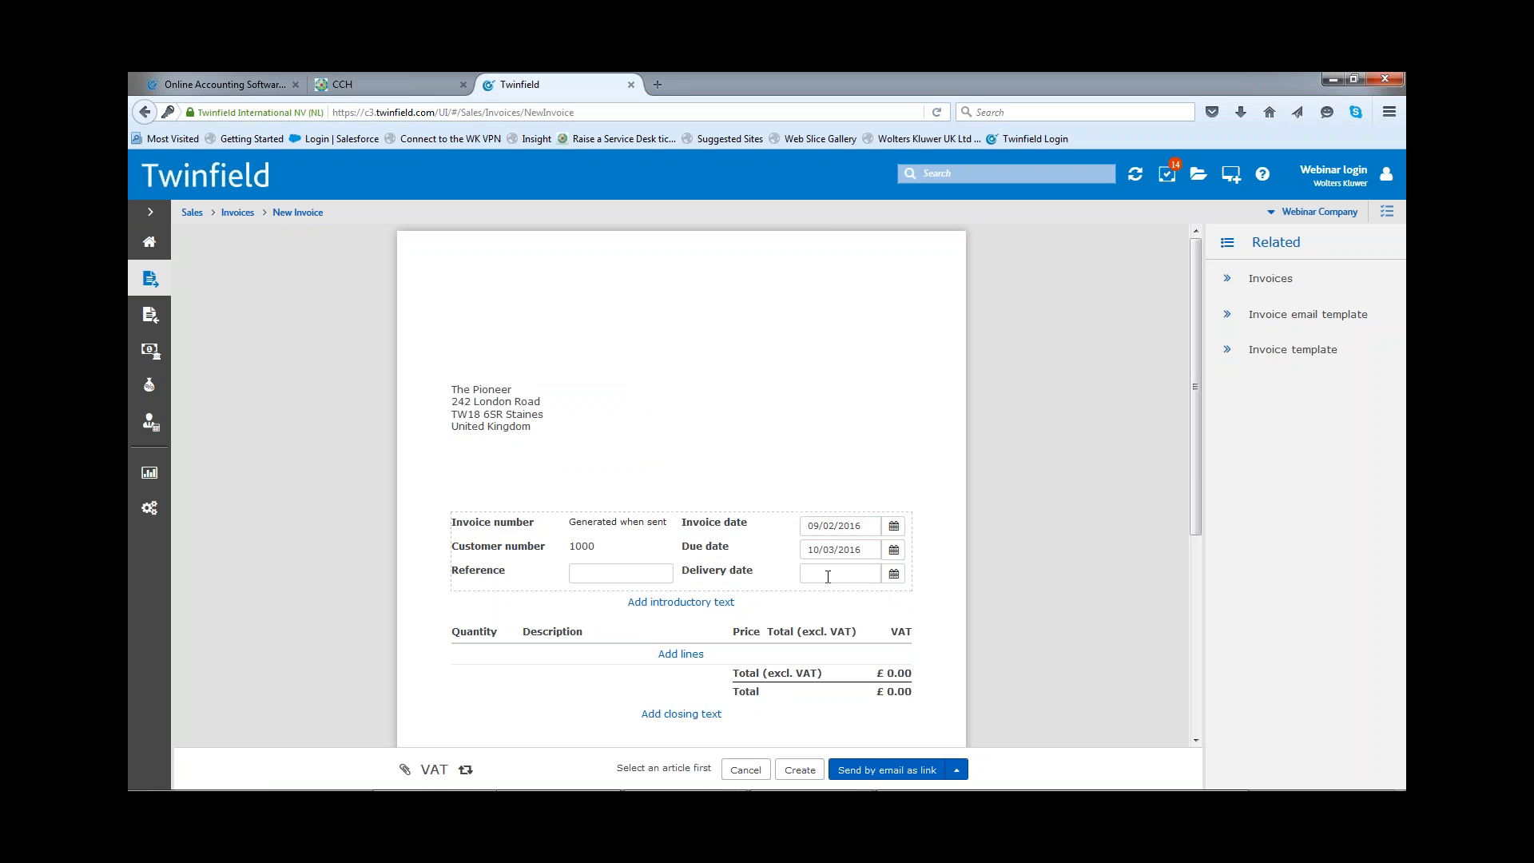
# Step: Add the introductory text "Monthly Membership january 1st - 31st" to the invoice
pyautogui.click(641, 603)
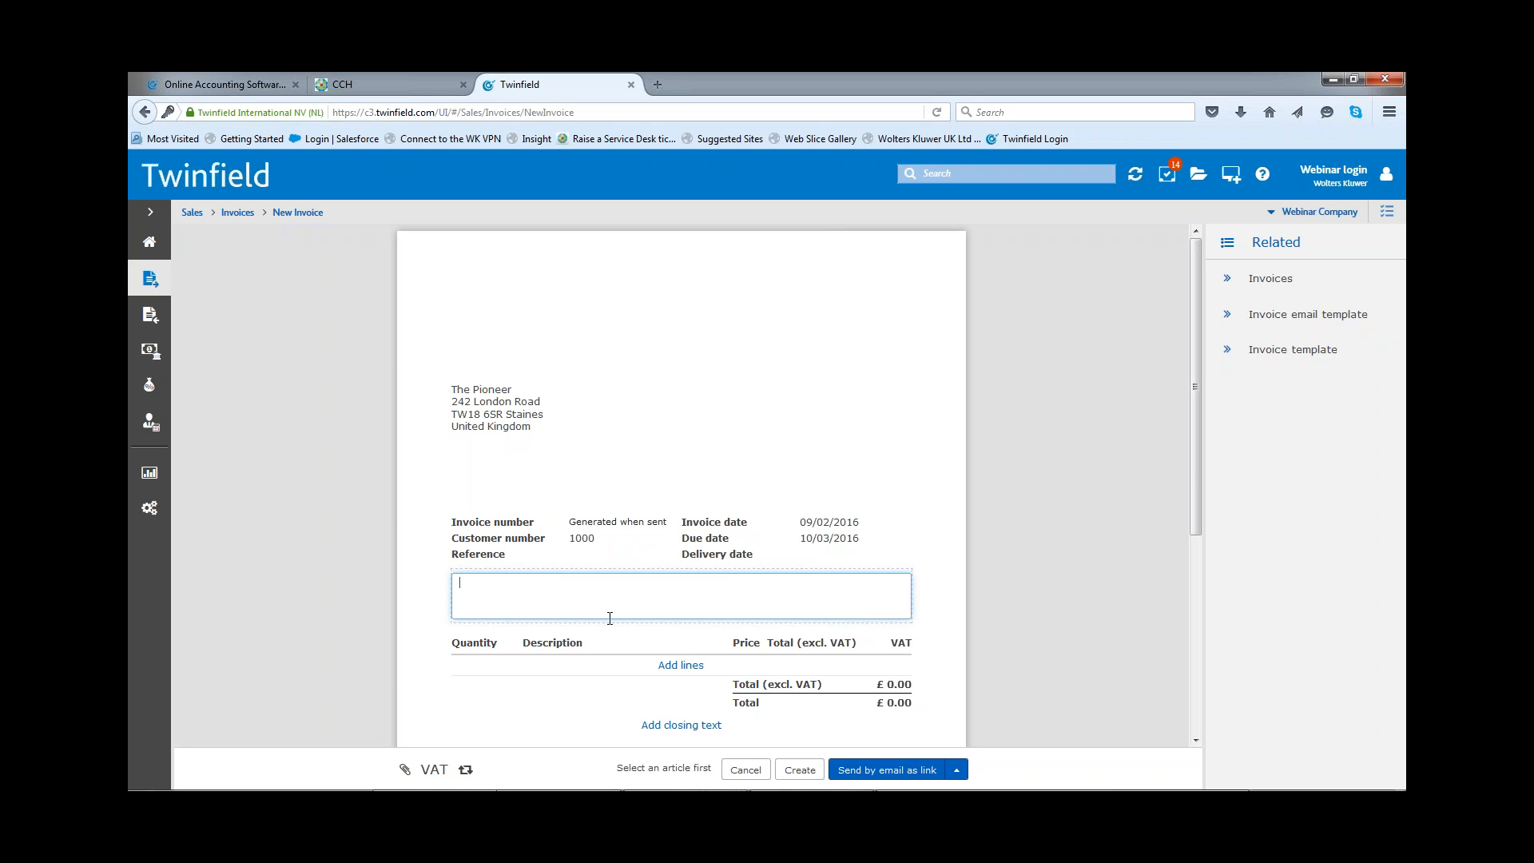
pyautogui.write('Monthly Membership')
pyautogui.write('january 1st -')
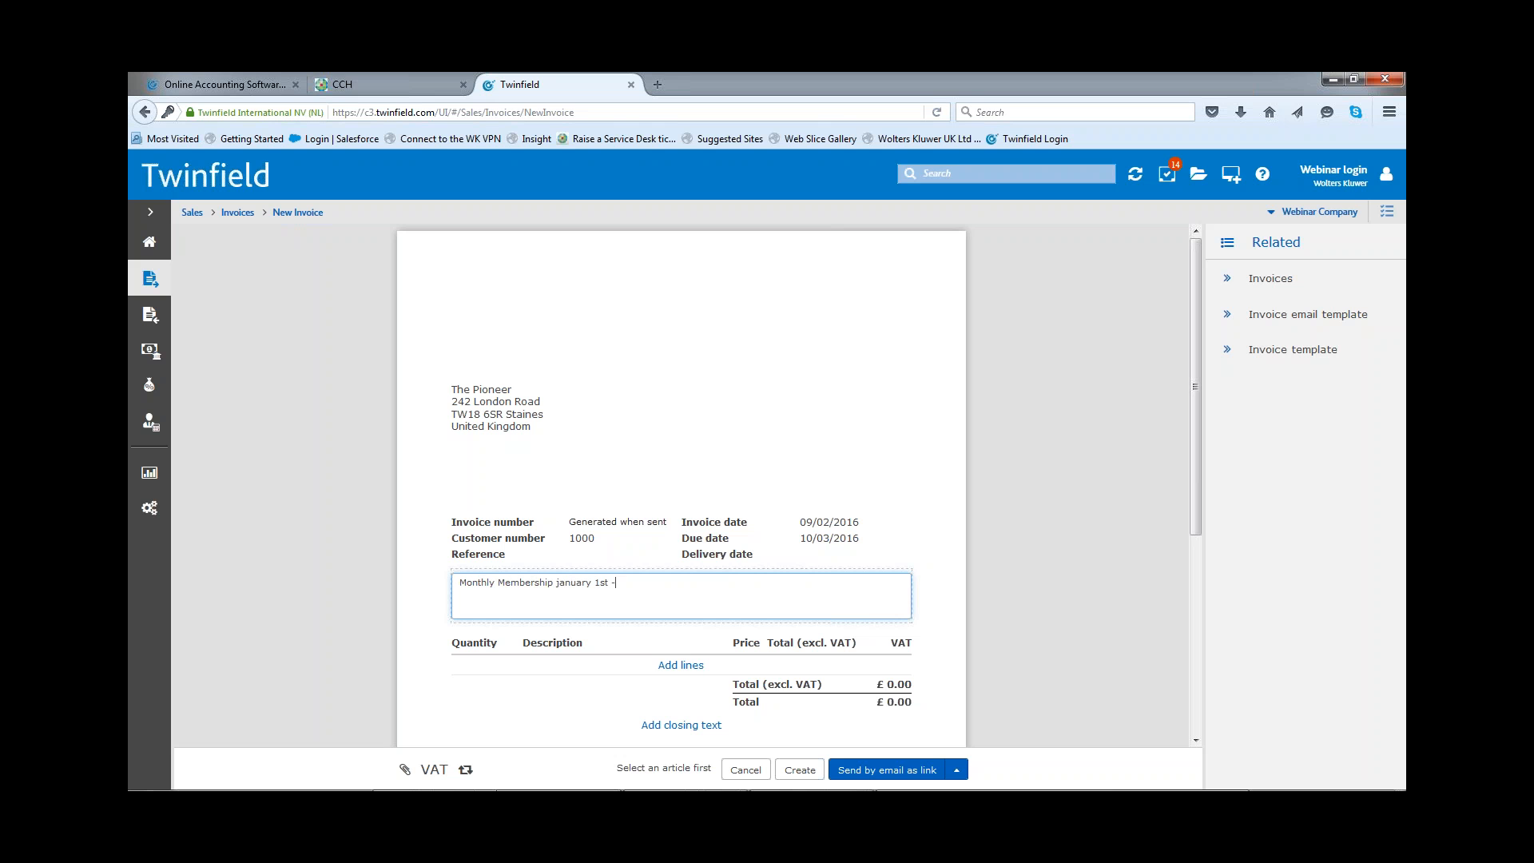
pyautogui.write(' 31st')
# Step: Add an invoice line described as Monthly Membership with a price of 50 and the VAT code S-ZERO
pyautogui.click(484, 673)
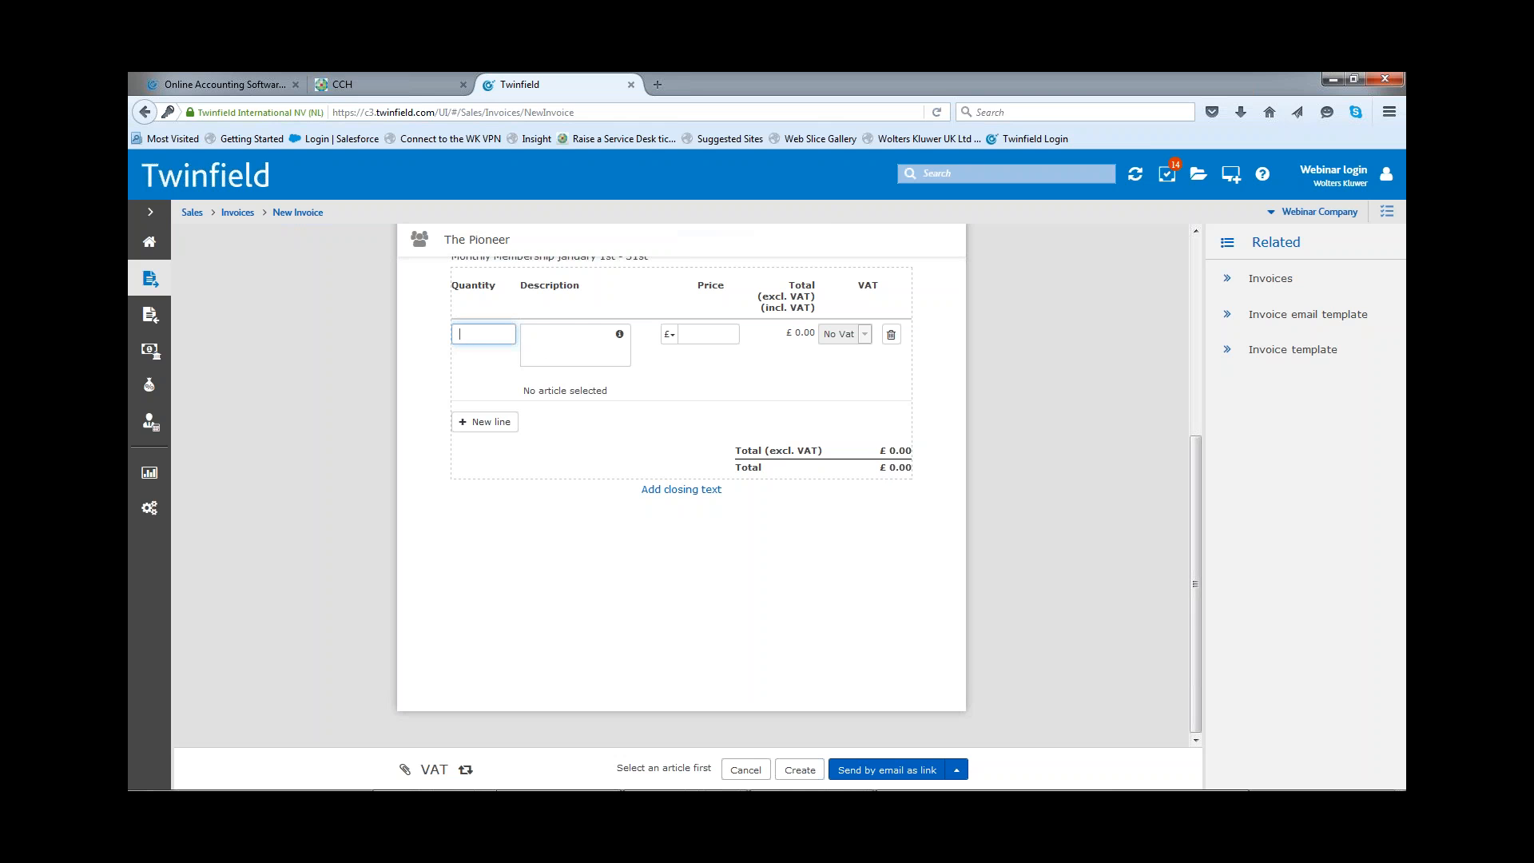
pyautogui.click(556, 335)
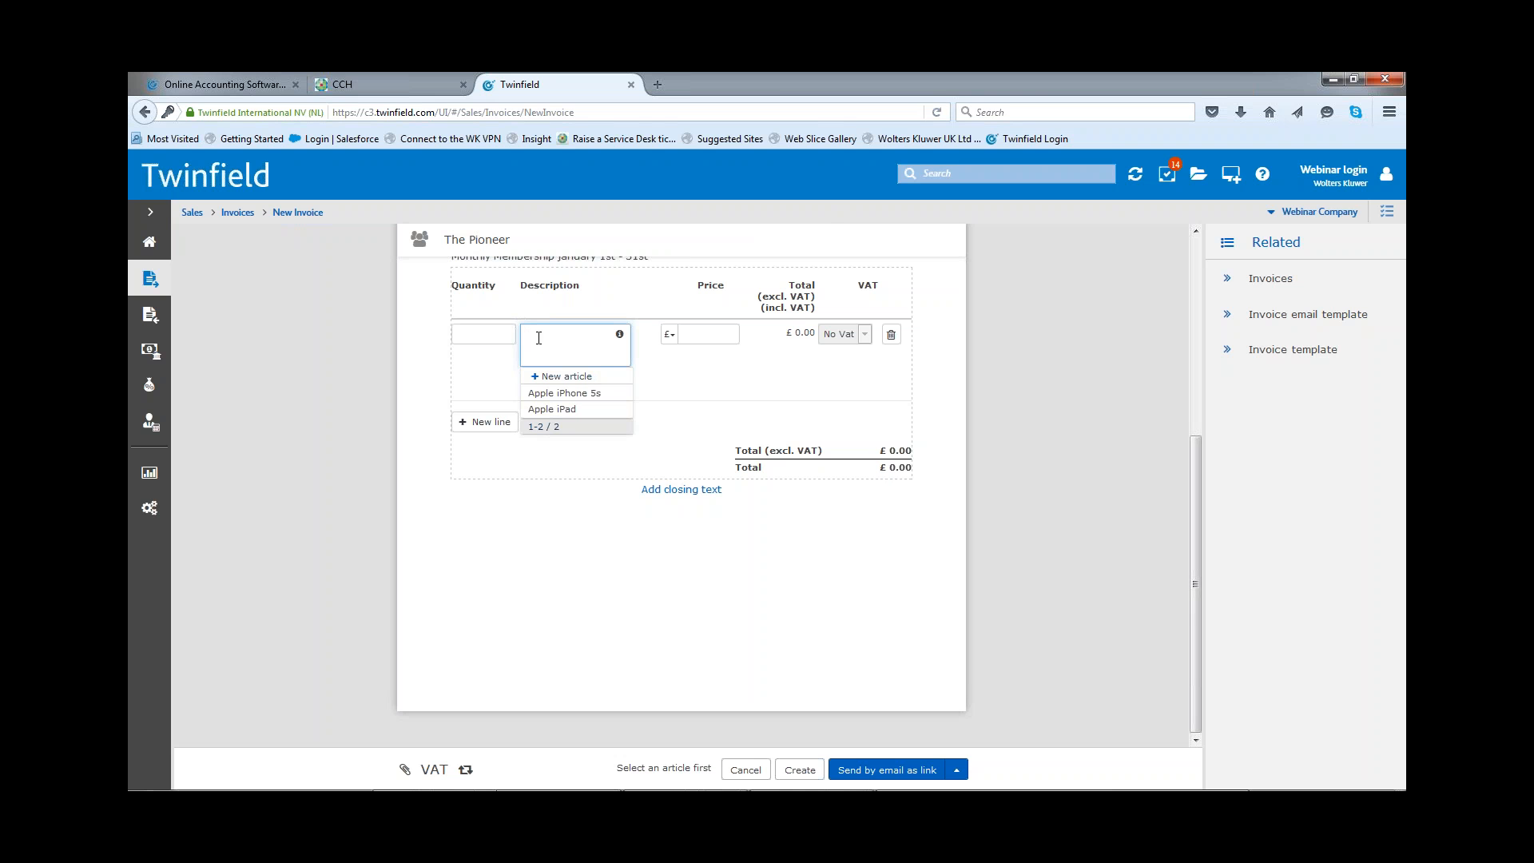
pyautogui.write('Monthy')
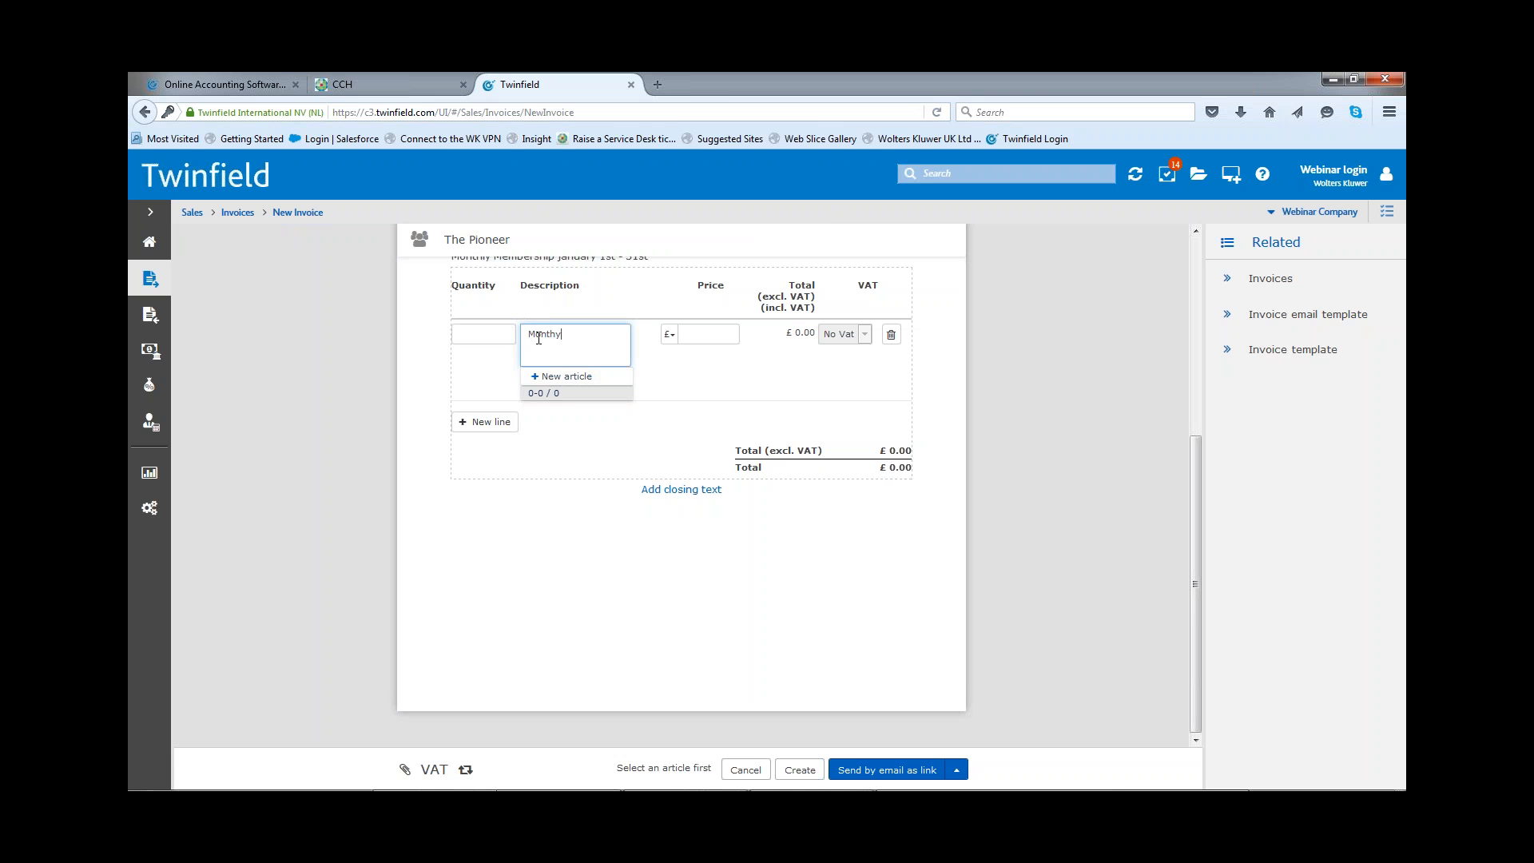
pyautogui.press('BackSpace')
pyautogui.write('ly Membership')
pyautogui.press('Tab')
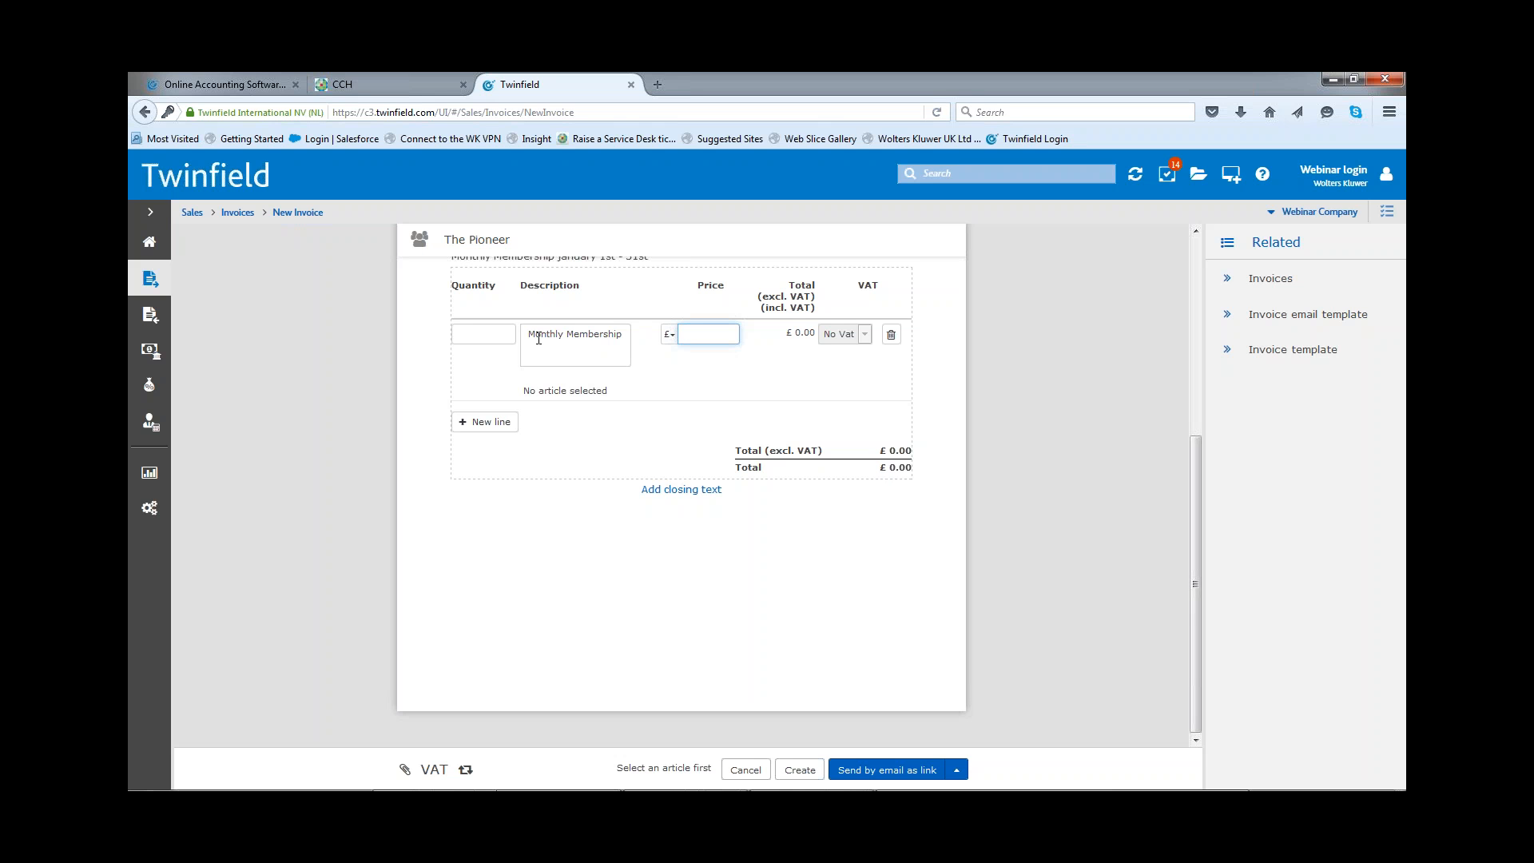
pyautogui.write('50')
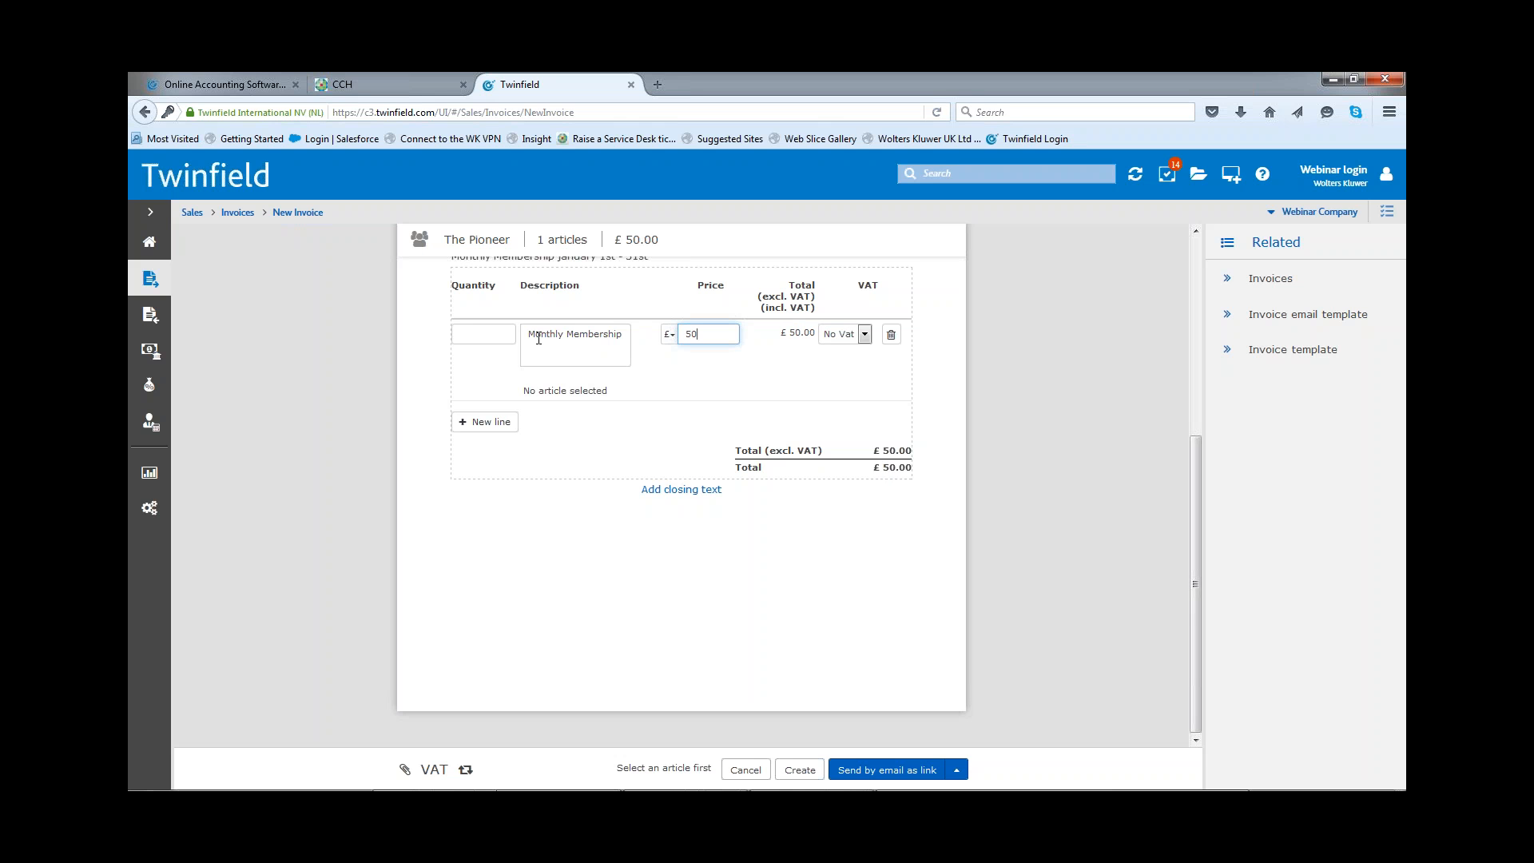
pyautogui.click(865, 335)
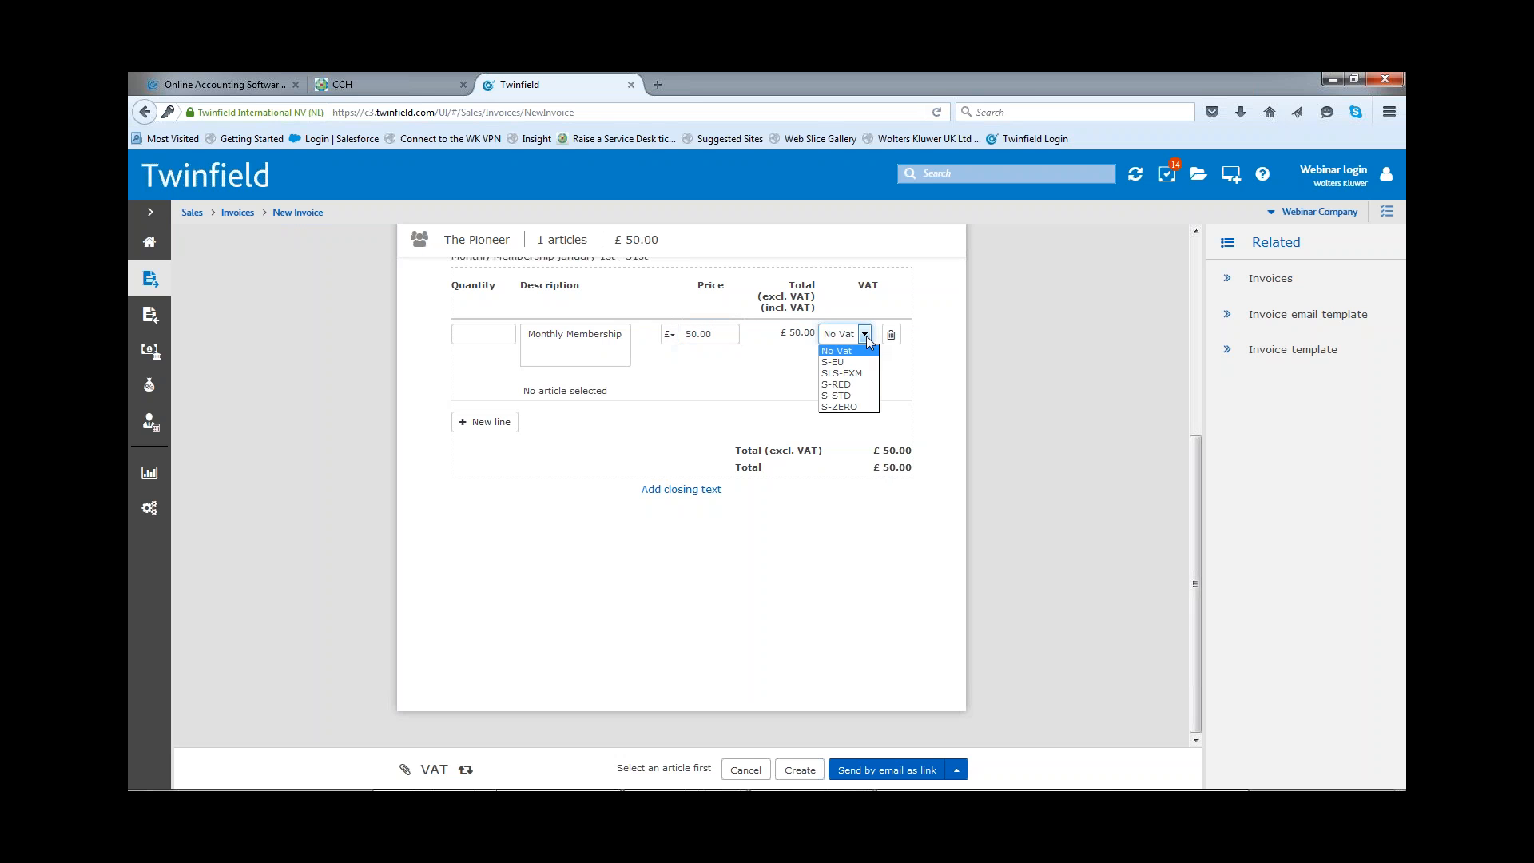
pyautogui.click(856, 414)
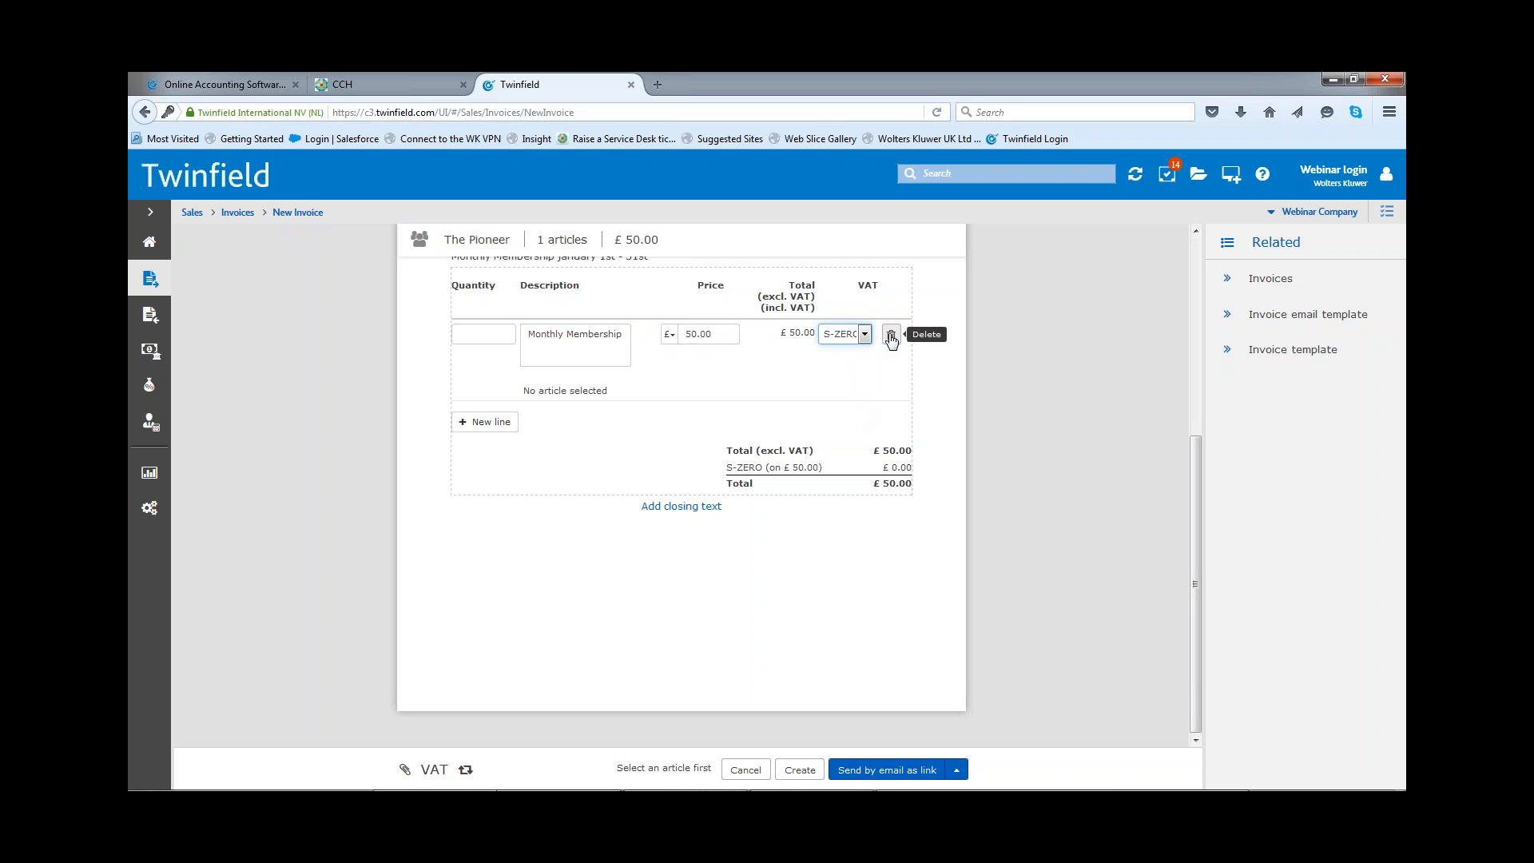
# Step: Add and delete a blank second invoice line, and switch the VAT display to Included and back to Excluded
pyautogui.click(480, 423)
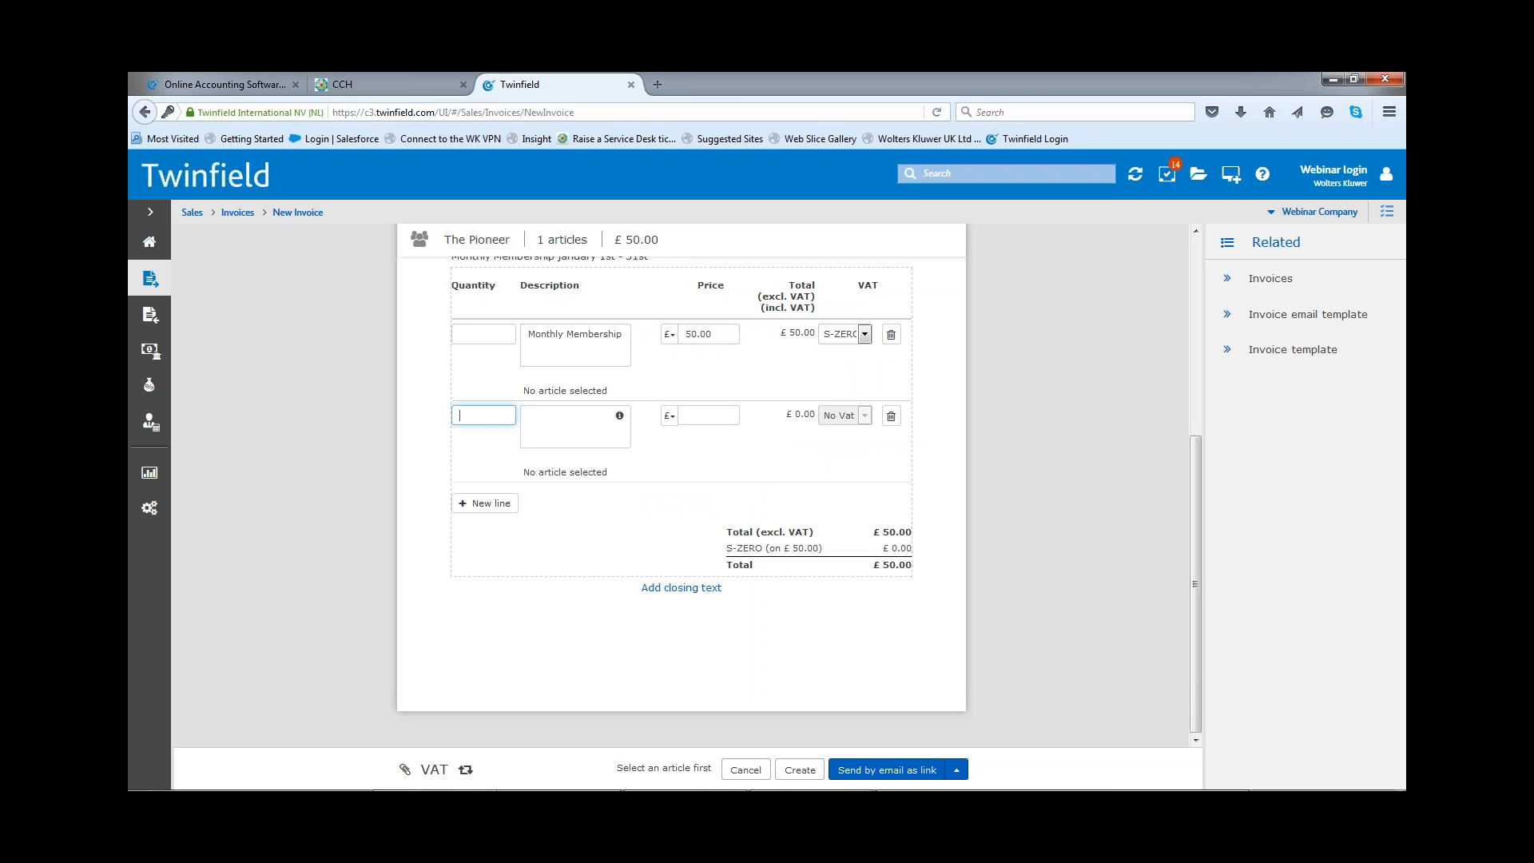
pyautogui.click(890, 417)
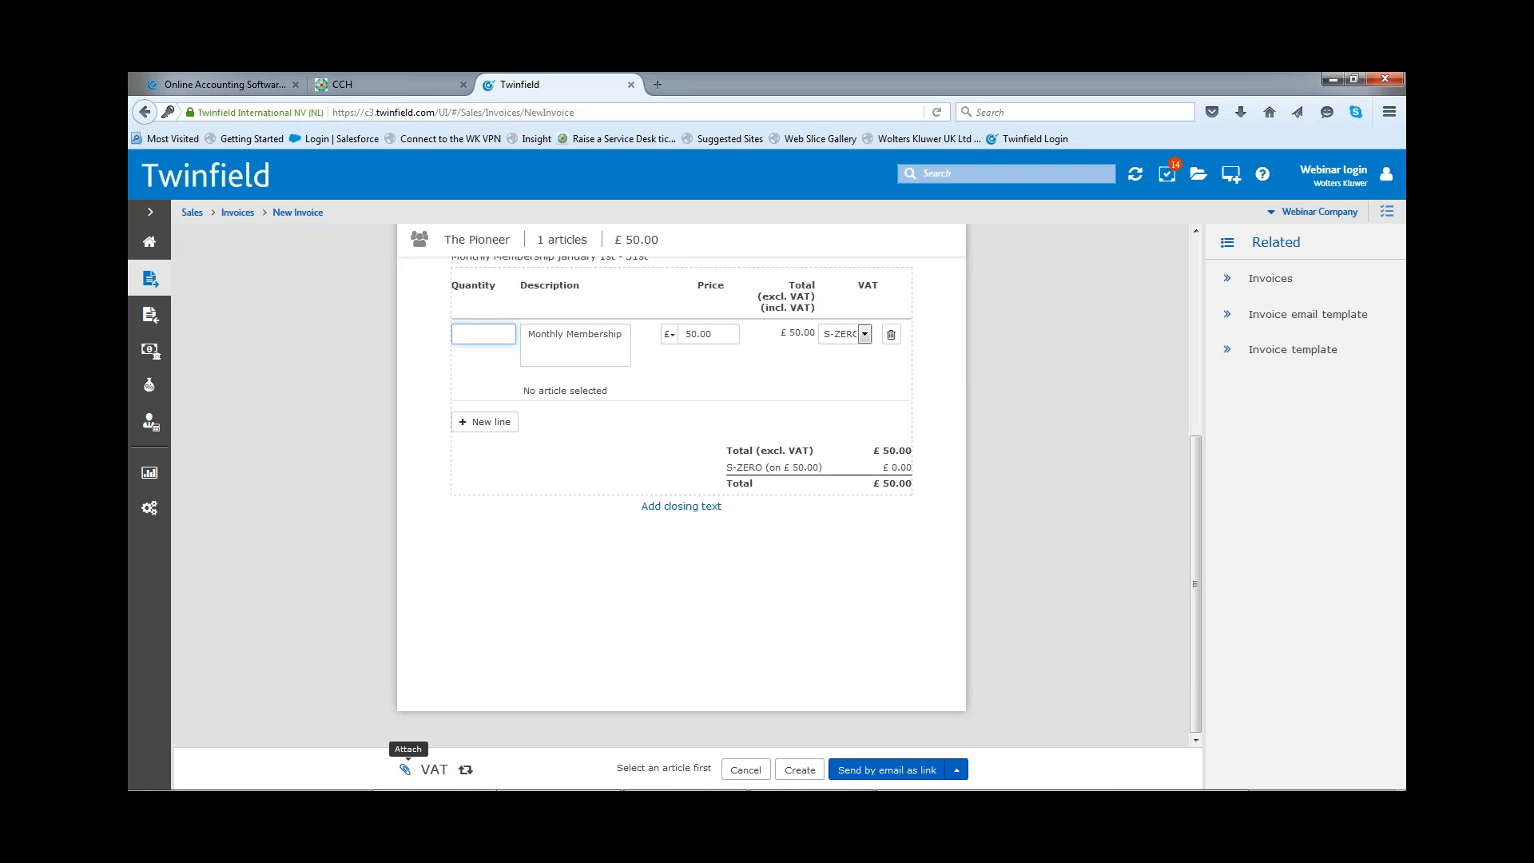
pyautogui.click(431, 772)
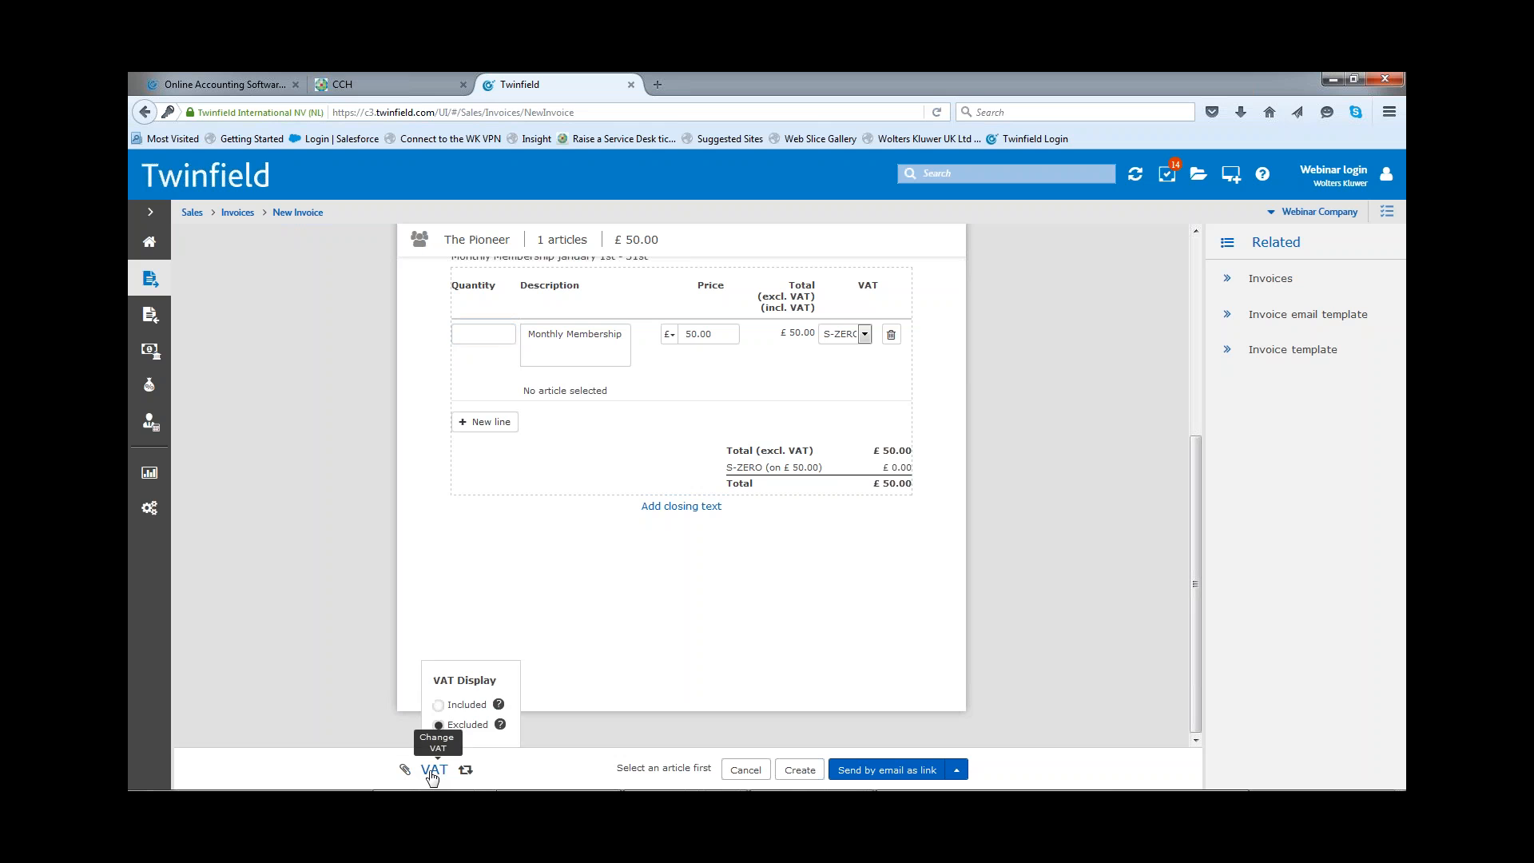
pyautogui.click(438, 705)
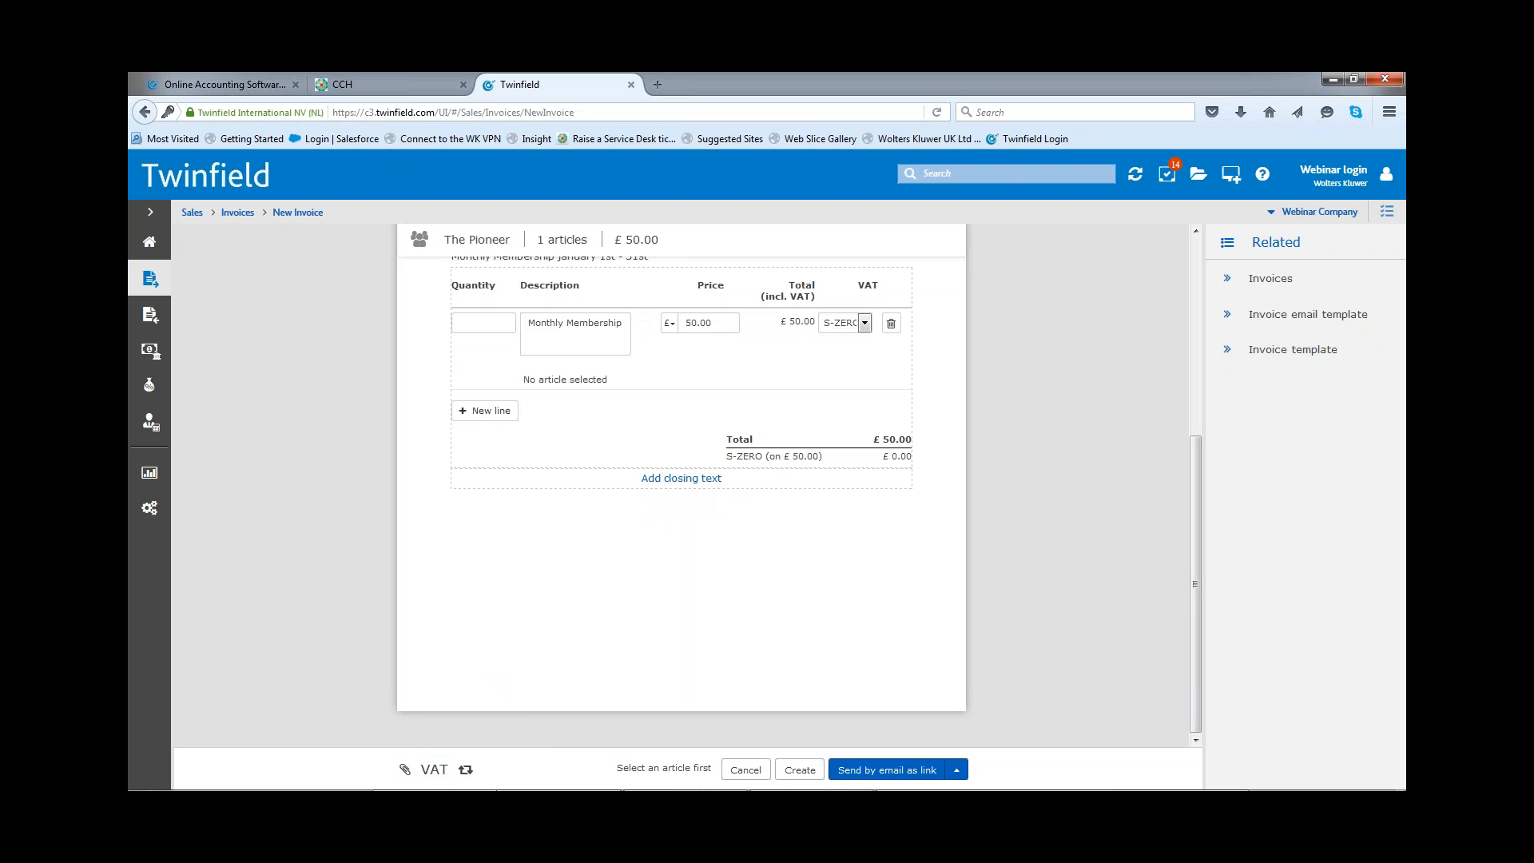
pyautogui.click(435, 771)
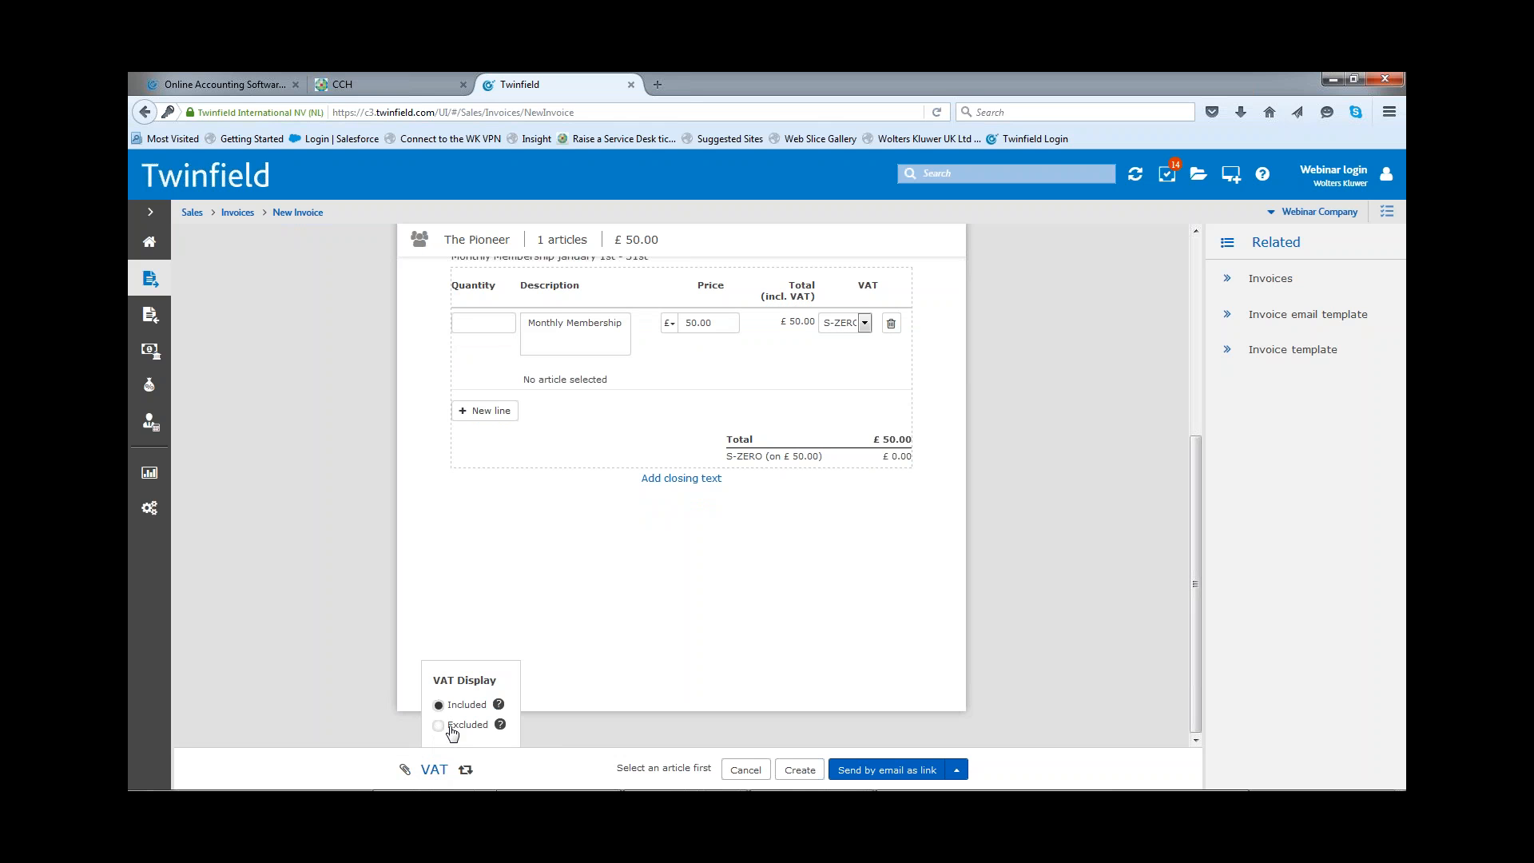
pyautogui.click(439, 725)
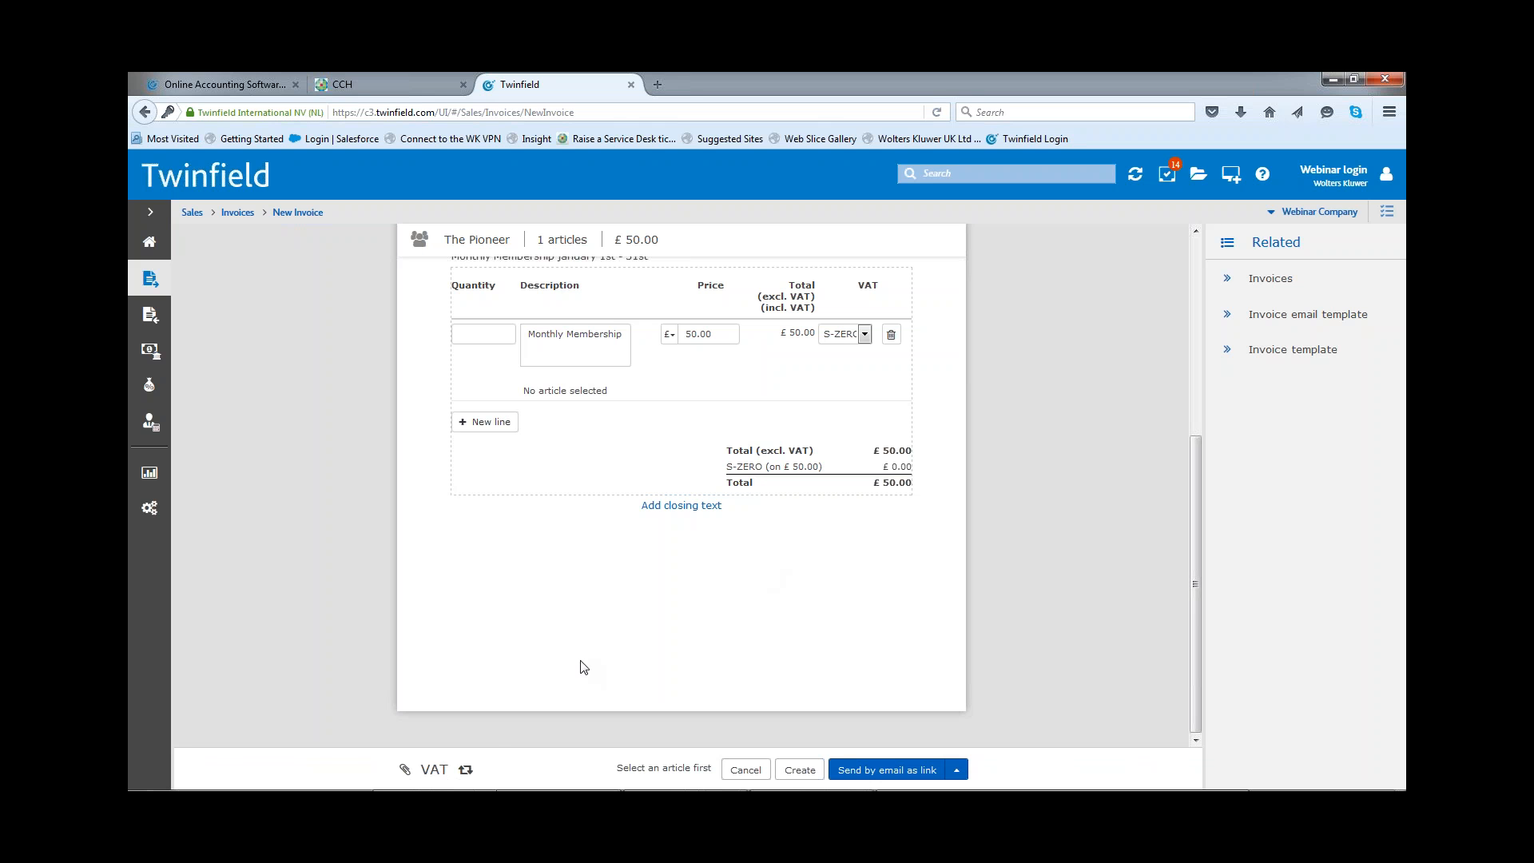
# Step: Set the invoice to repeat every month
pyautogui.click(468, 771)
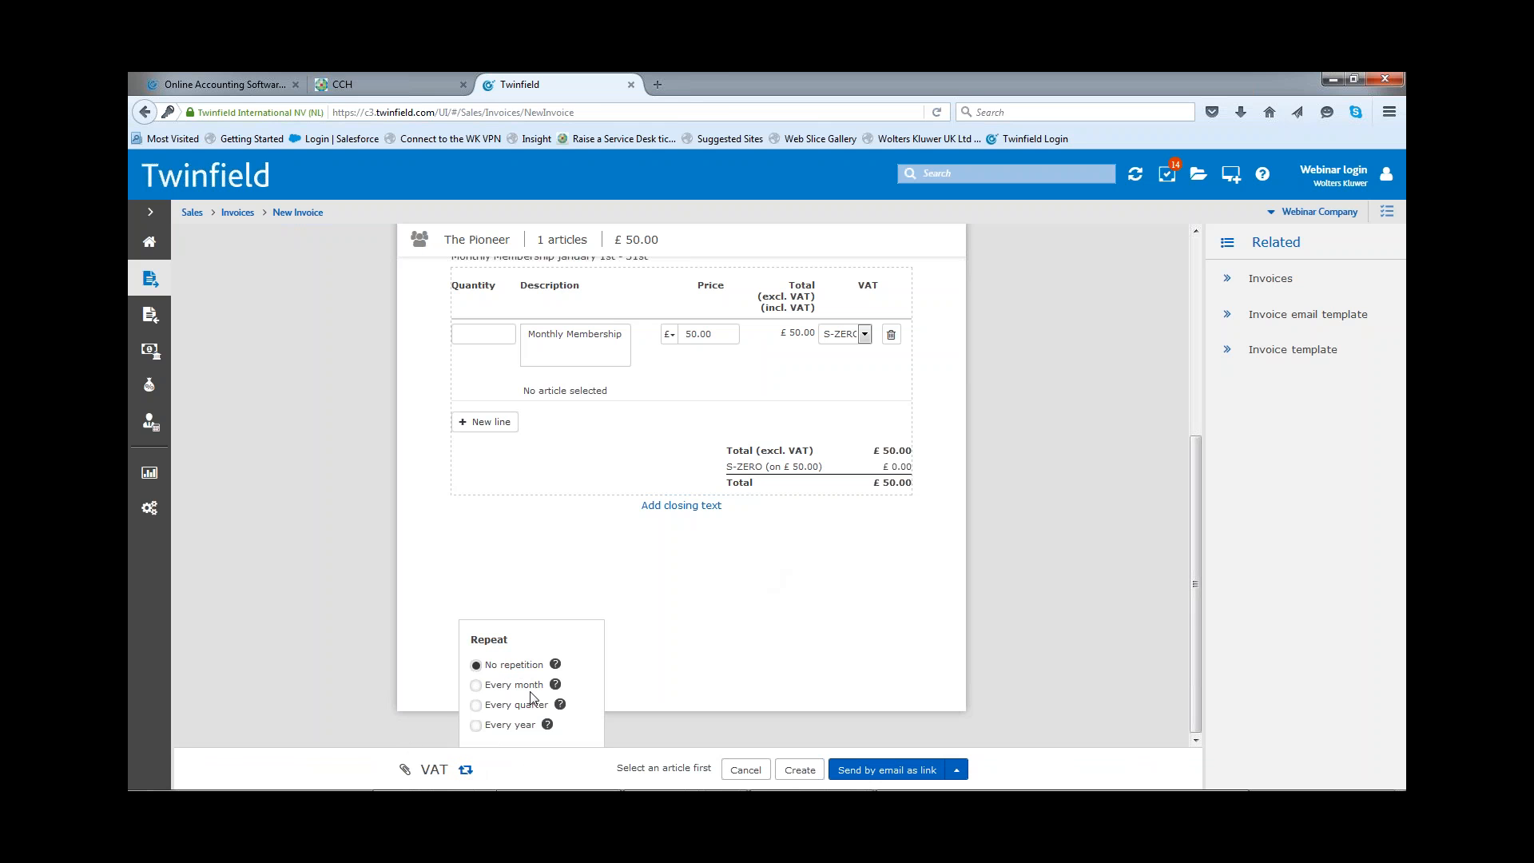
pyautogui.moveTo(550, 726)
pyautogui.click(478, 685)
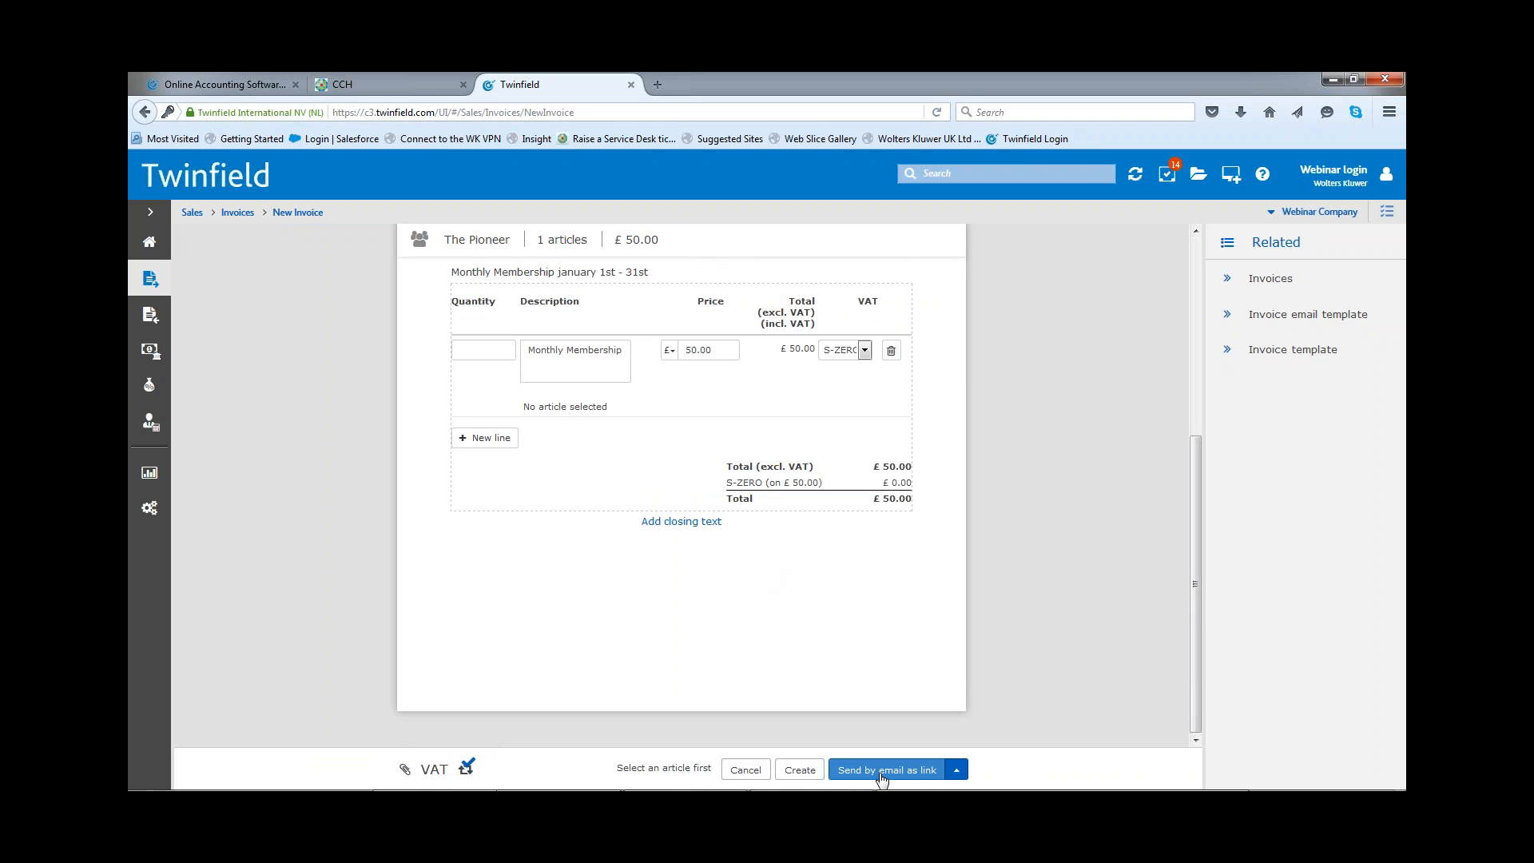
# Step: Send the invoice by email as a link, setting the 2016 invoice starting number to 125
pyautogui.click(958, 775)
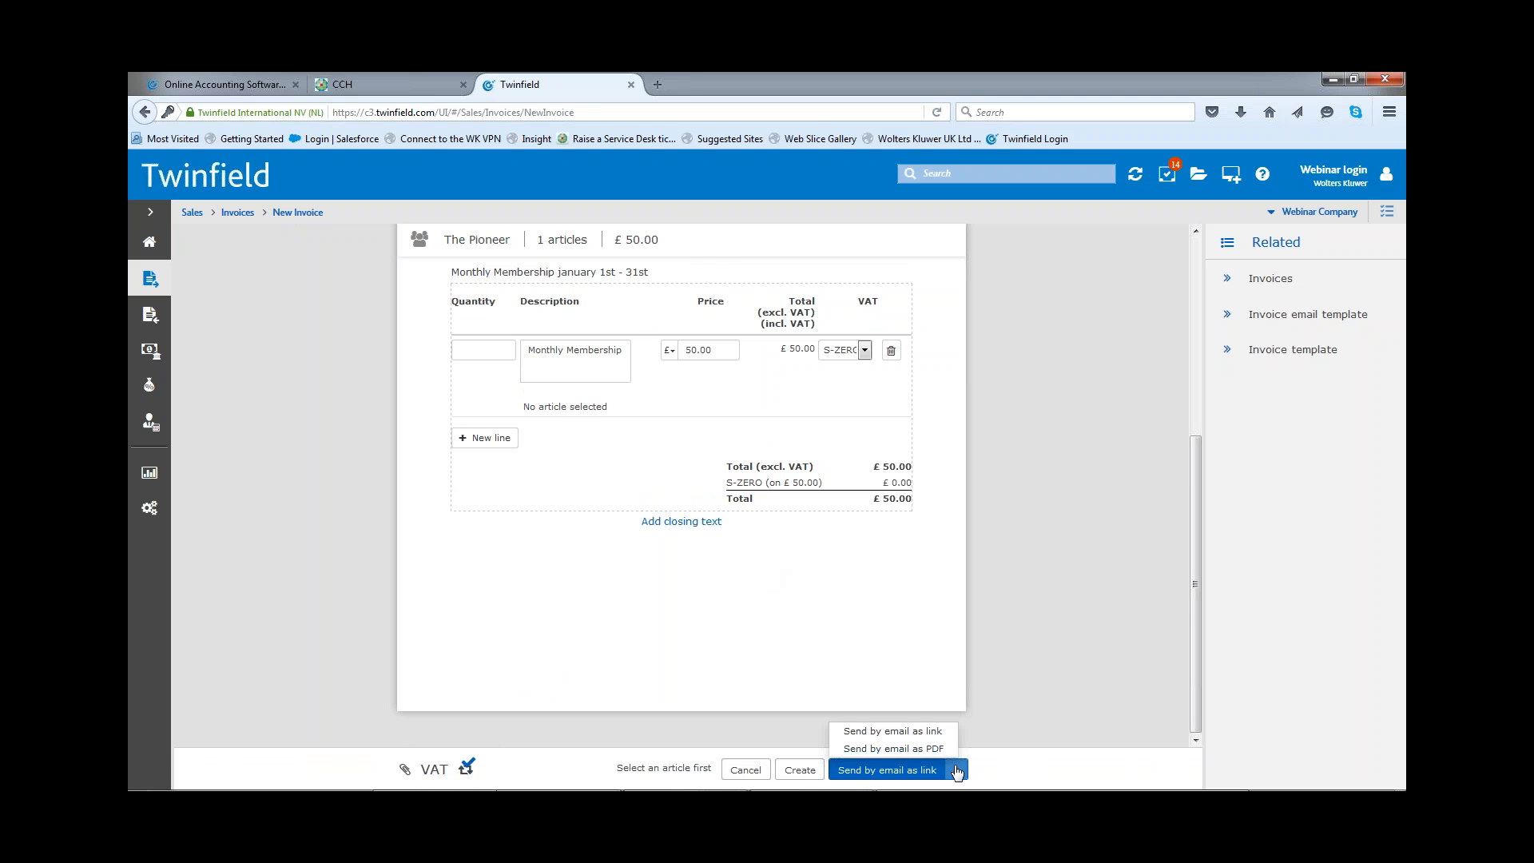
pyautogui.click(913, 731)
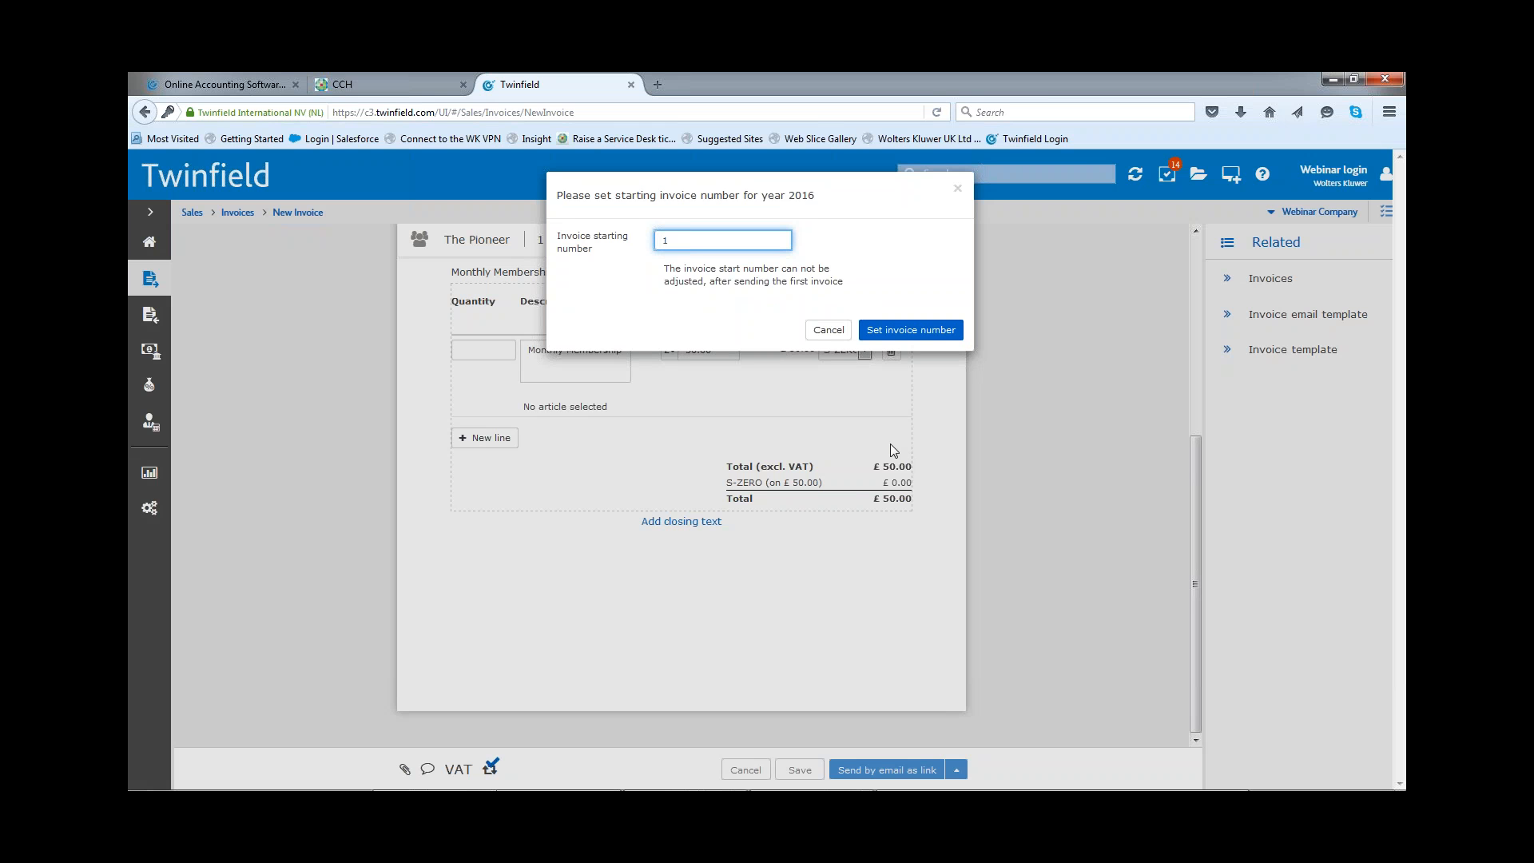
pyautogui.write('251')
pyautogui.click(906, 337)
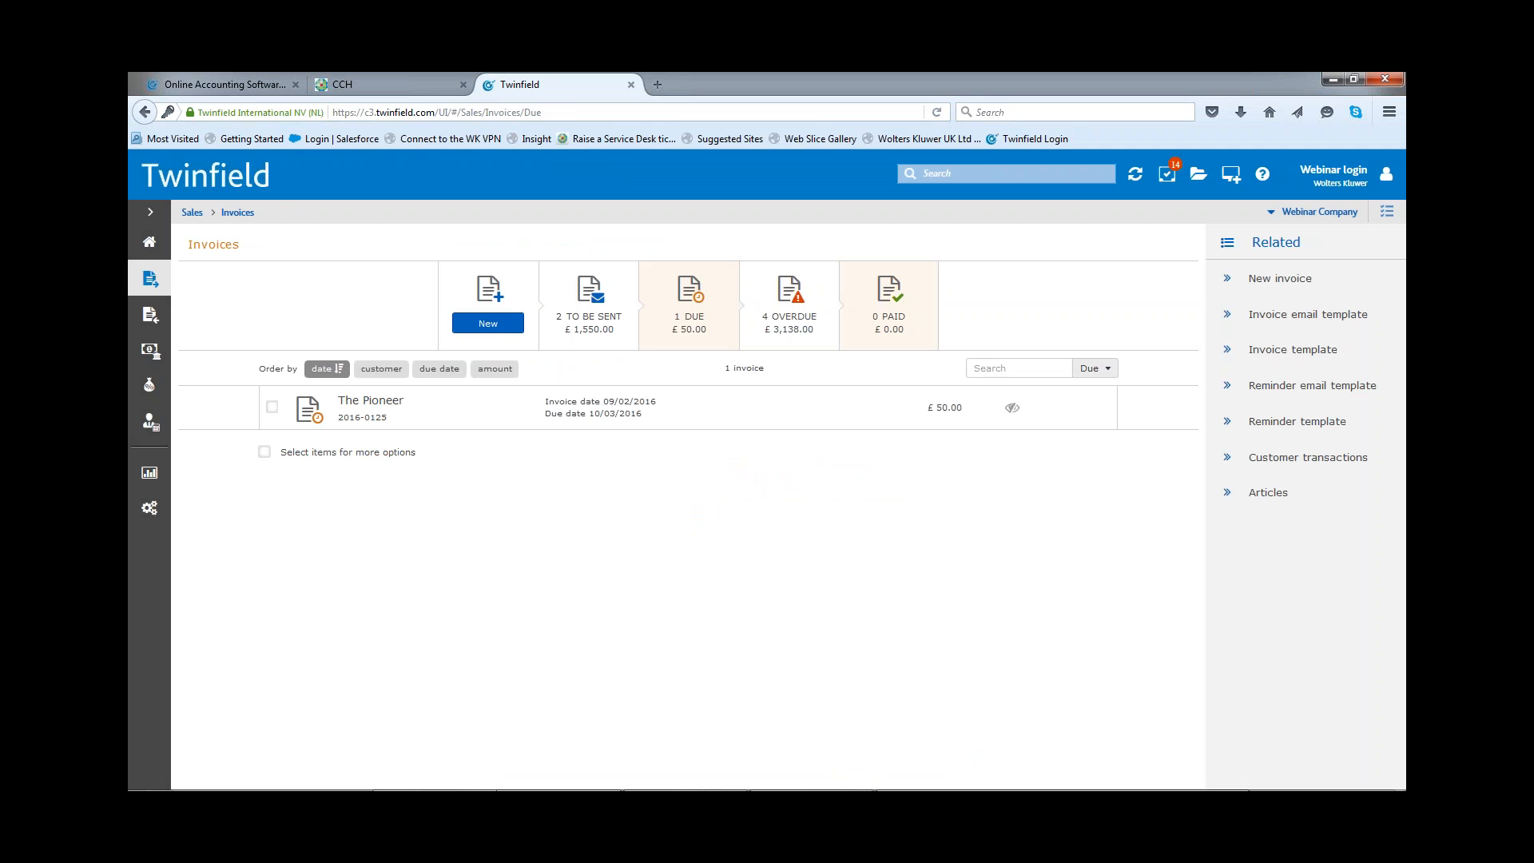
# Step: Open The Pioneer's due invoice and mark it as paid
pyautogui.click(952, 415)
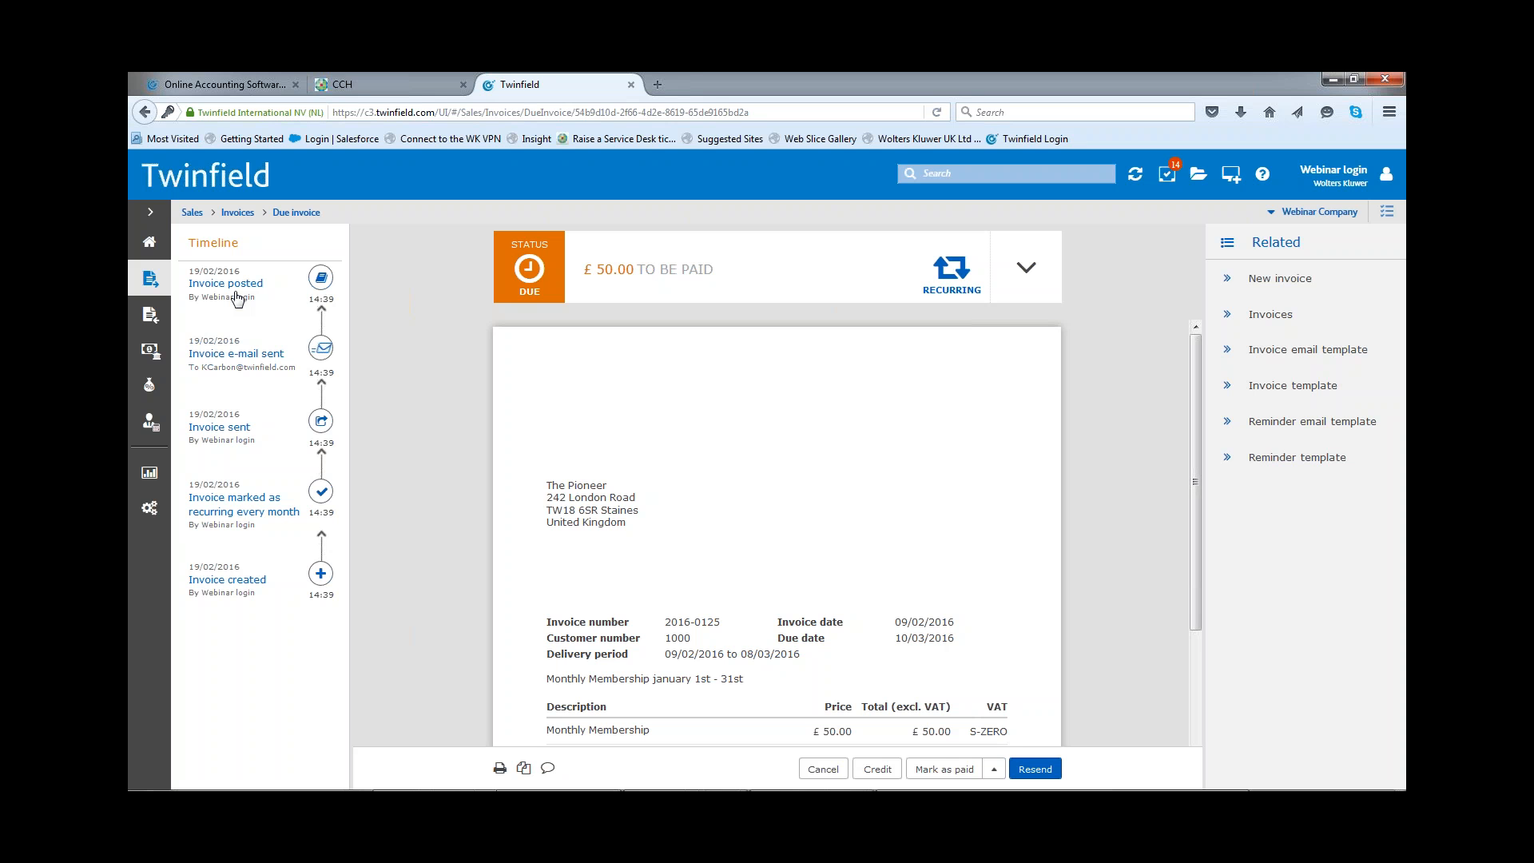
pyautogui.moveTo(882, 778)
pyautogui.click(994, 768)
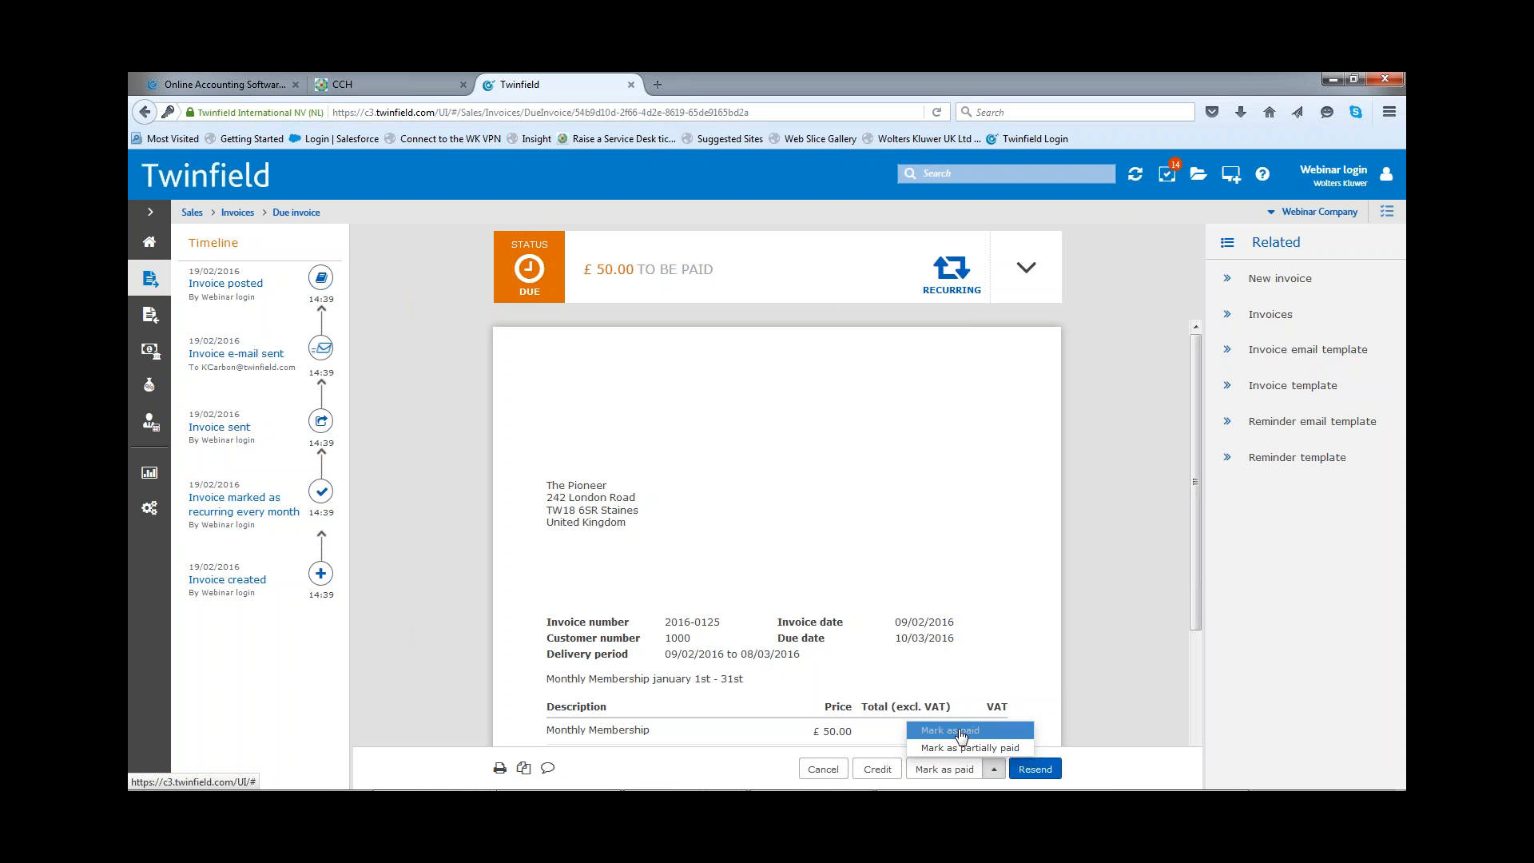
pyautogui.click(959, 731)
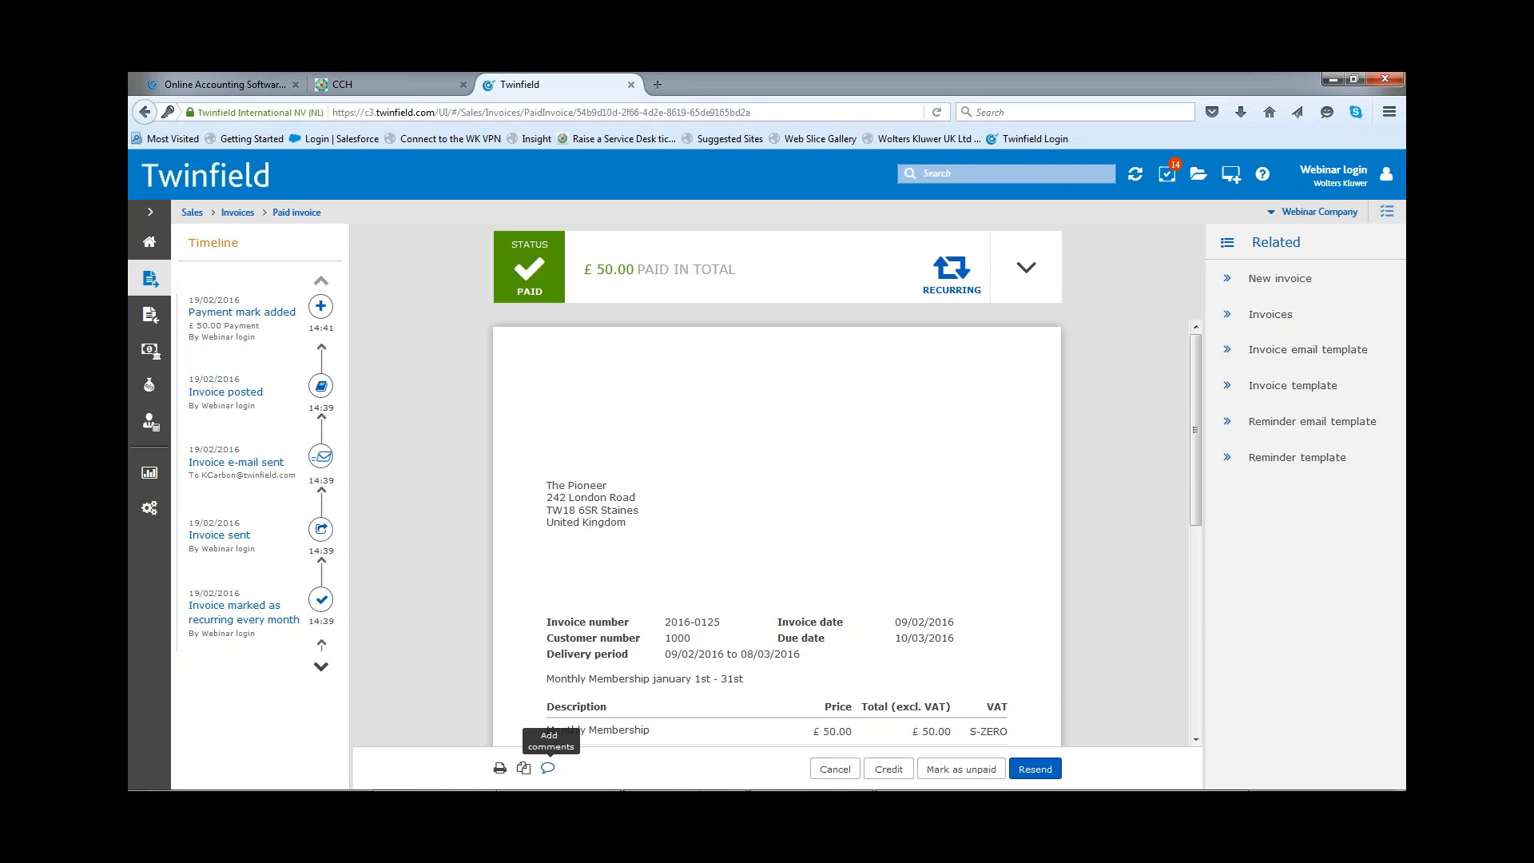
# Step: Add the comment "Paid by CC" to the paid invoice and close the comment box
pyautogui.click(548, 767)
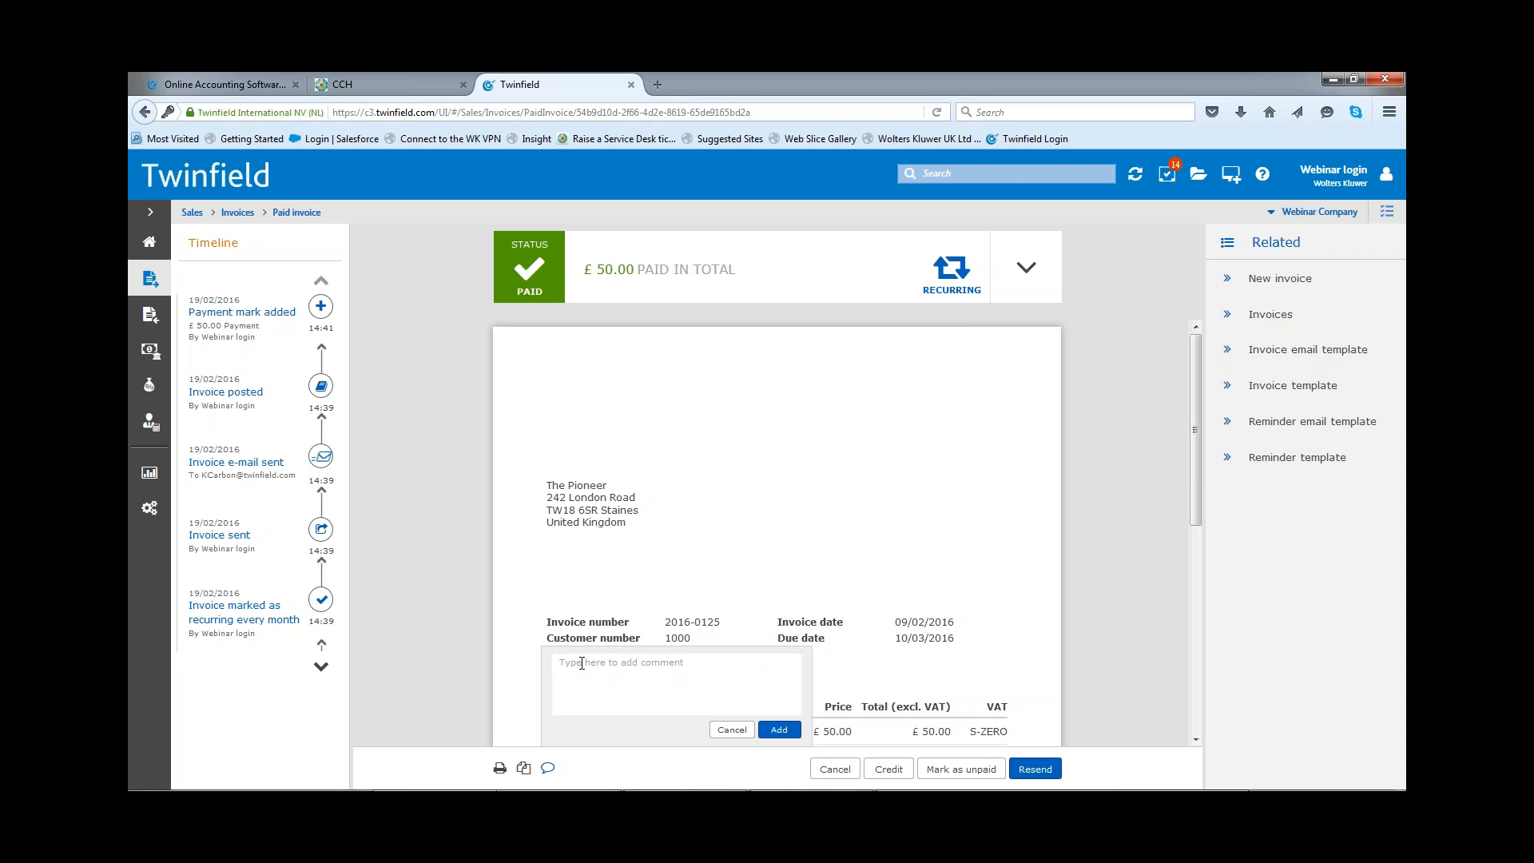
pyautogui.write('Paid by cC')
pyautogui.press('BackSpace')
pyautogui.press('BackSpace')
pyautogui.write('CC')
pyautogui.click(778, 730)
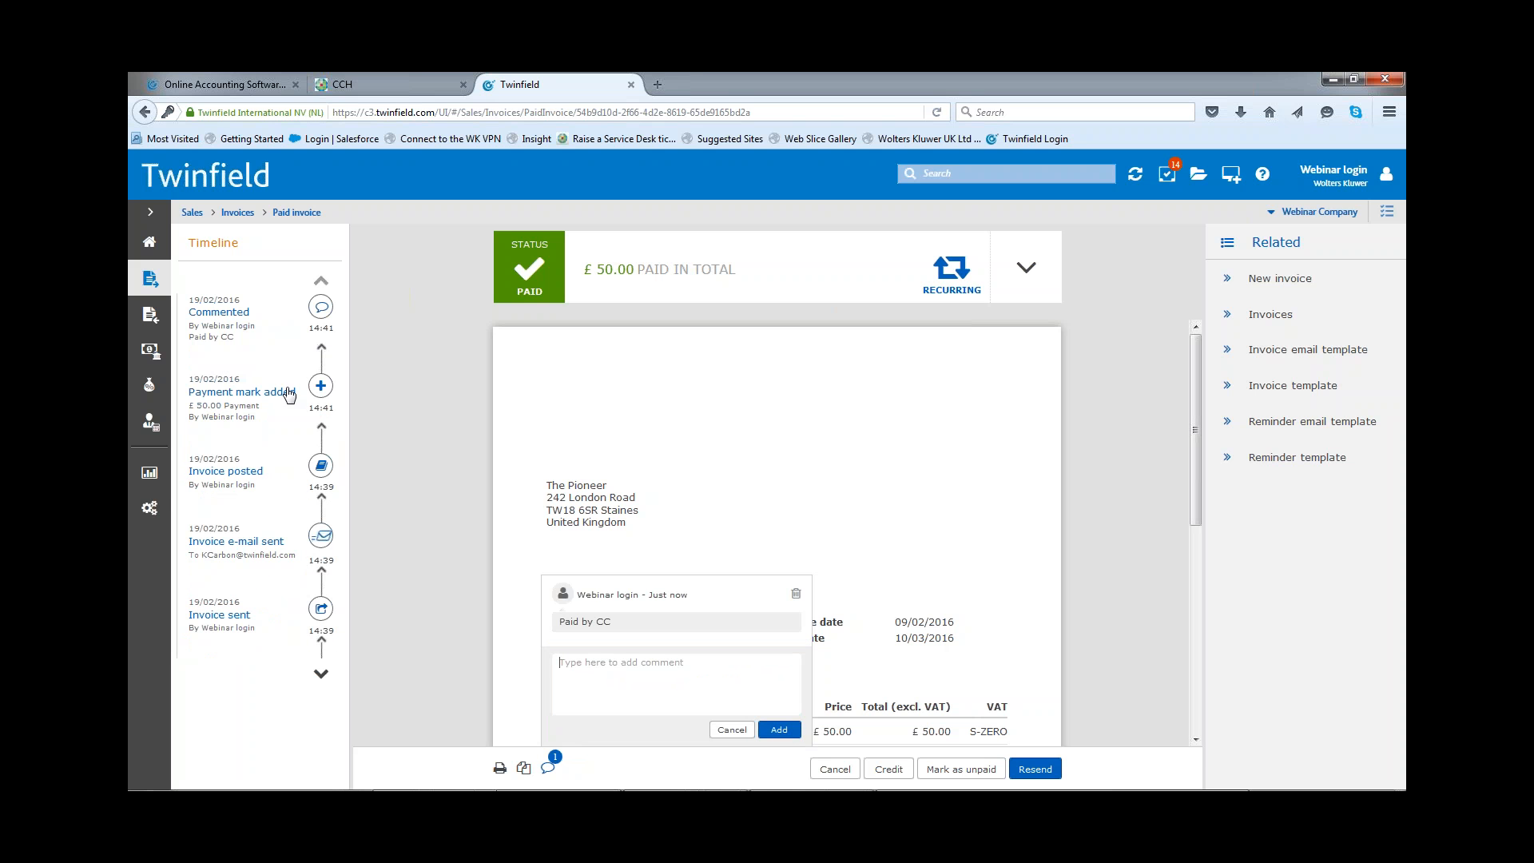
pyautogui.click(730, 729)
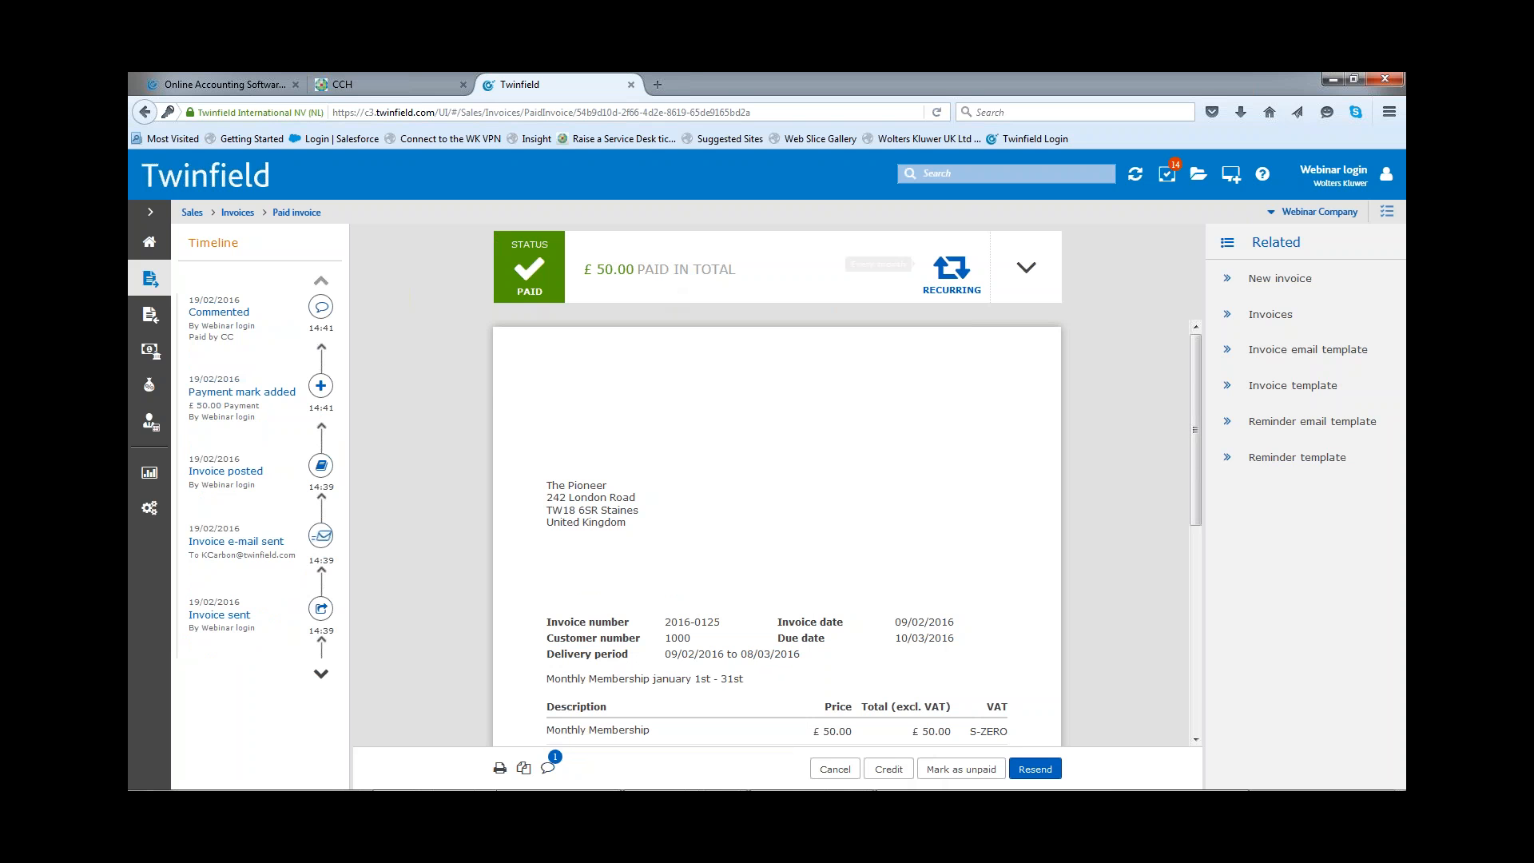
# Step: Expand the invoice's payment status details and review the invoice lines and totals
pyautogui.click(1031, 271)
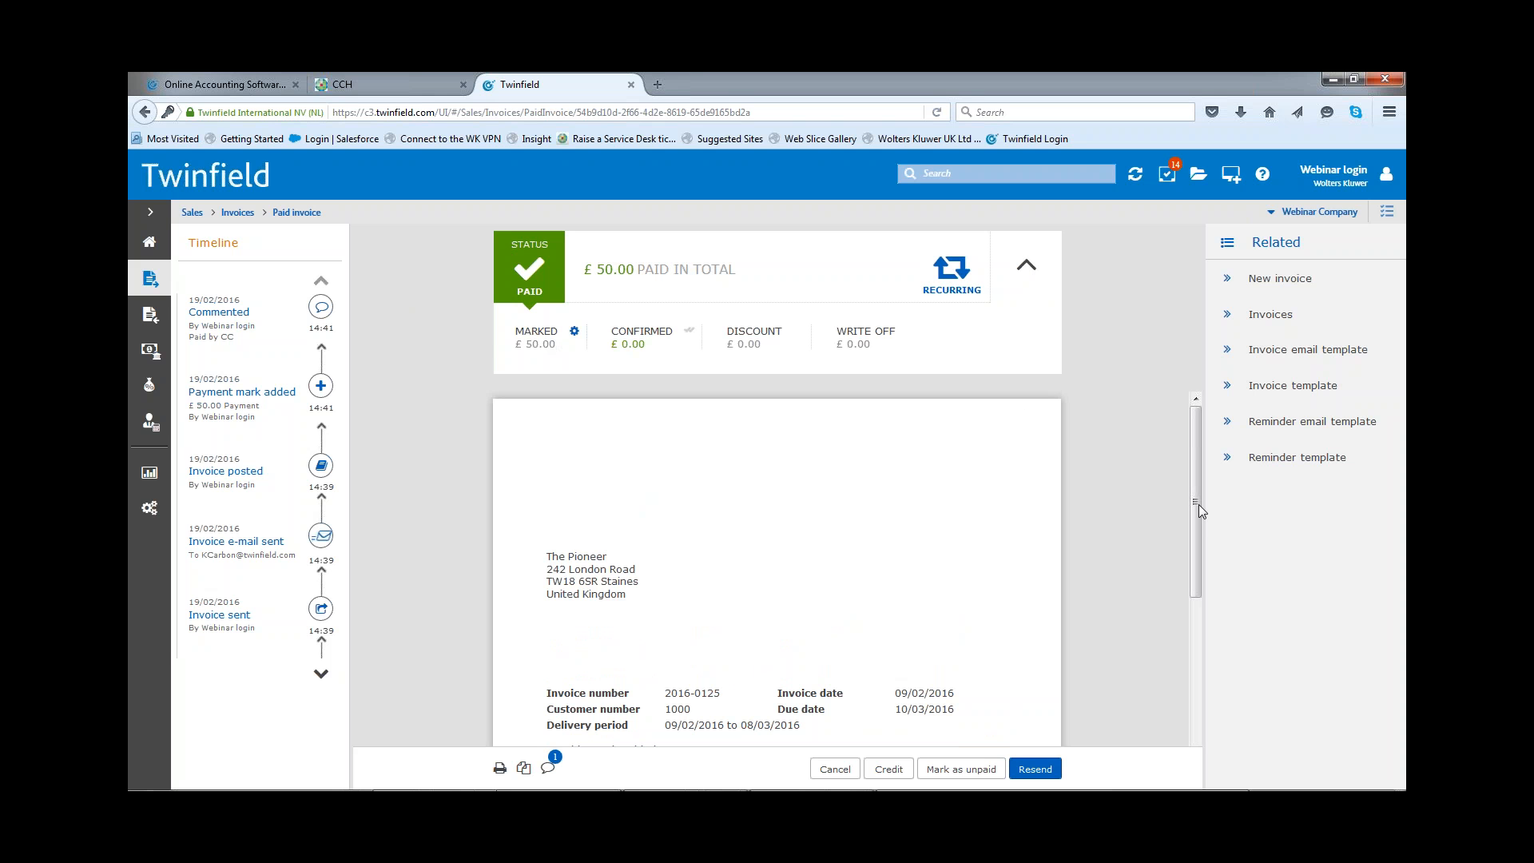
pyautogui.moveTo(1197, 501)
pyautogui.mouseDown()
pyautogui.moveTo(1192, 521)
pyautogui.moveTo(1192, 504)
pyautogui.mouseUp()
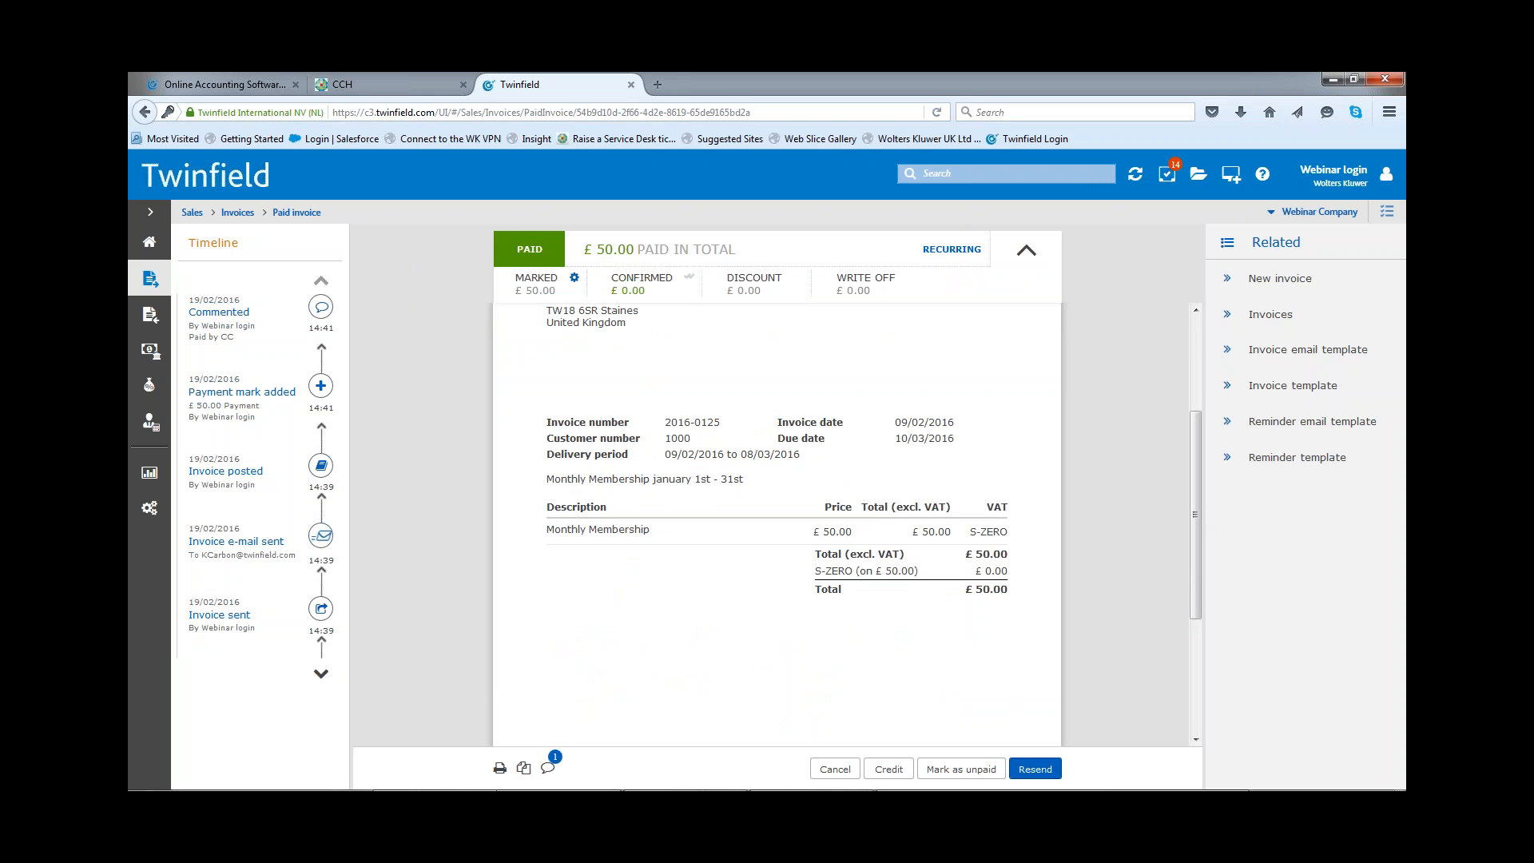
# Step: Open bank data entry for Barclays Bank PLC and increase the statement's closing balance by 50 to 146785.10
pyautogui.click(149, 356)
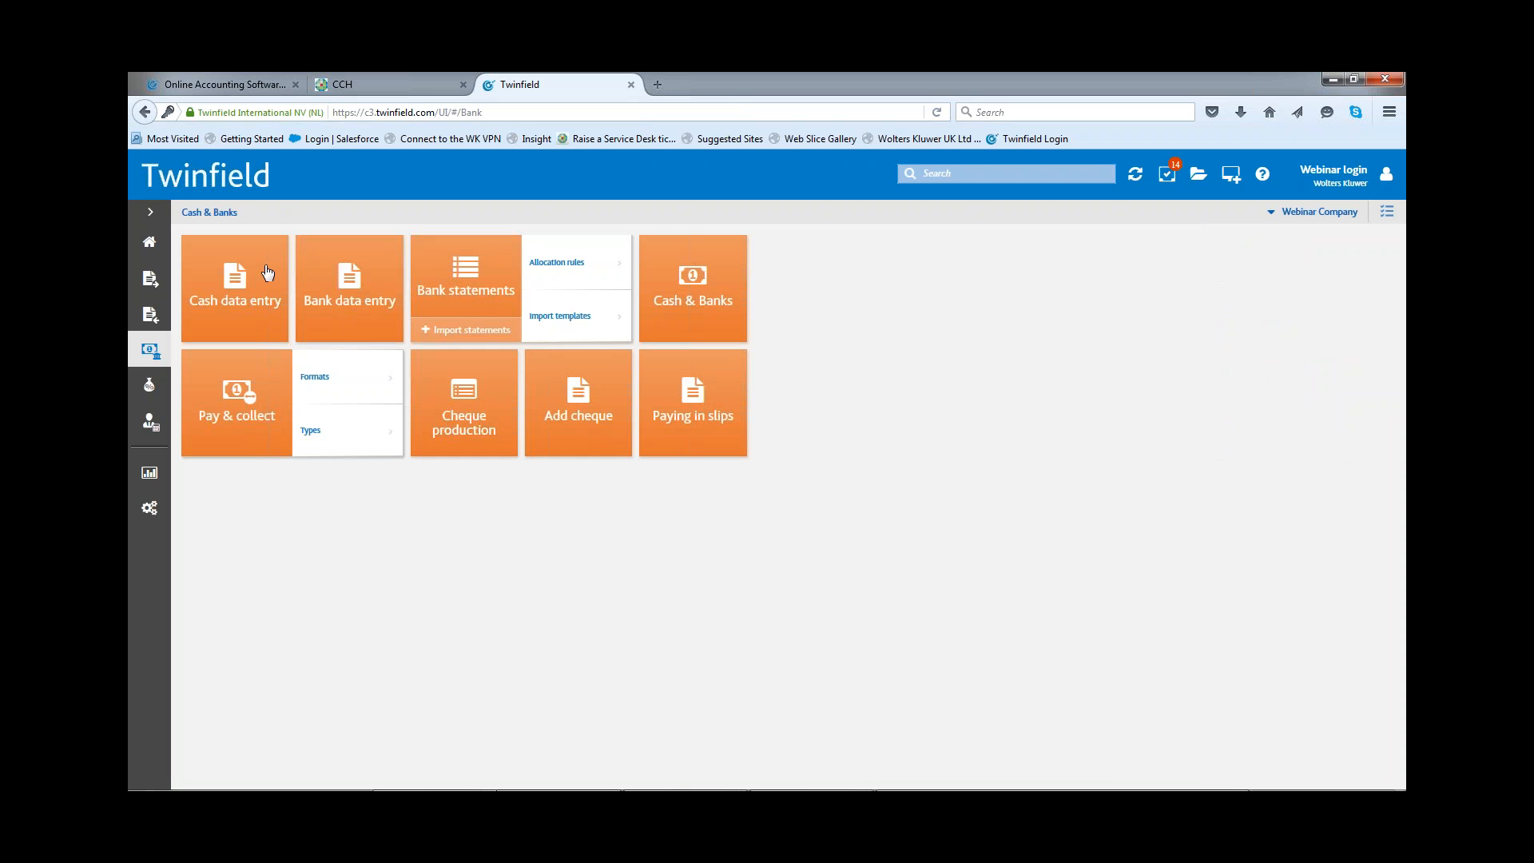
pyautogui.click(332, 307)
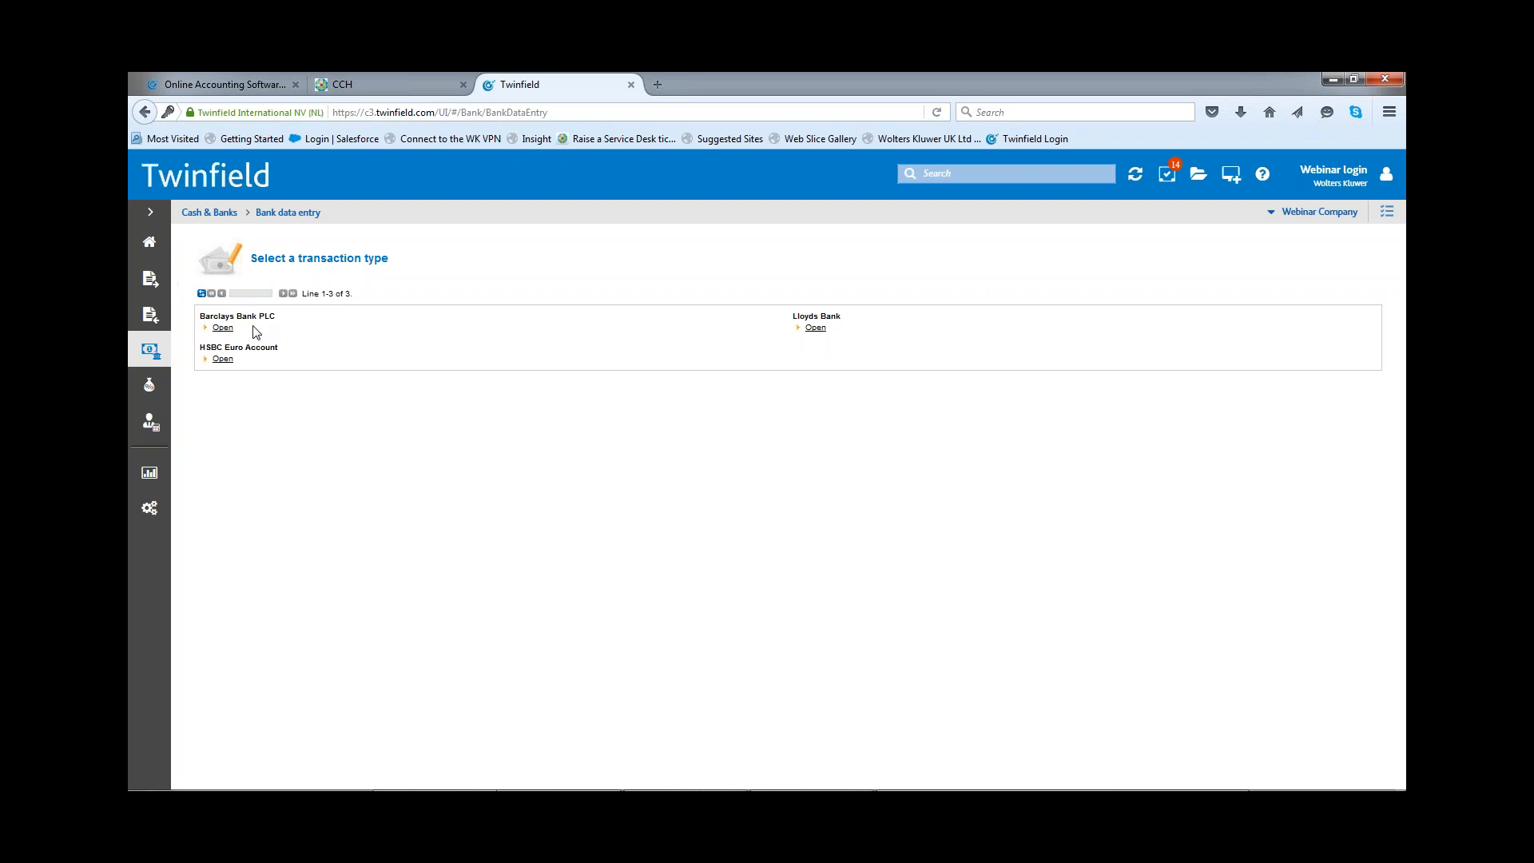
pyautogui.click(222, 328)
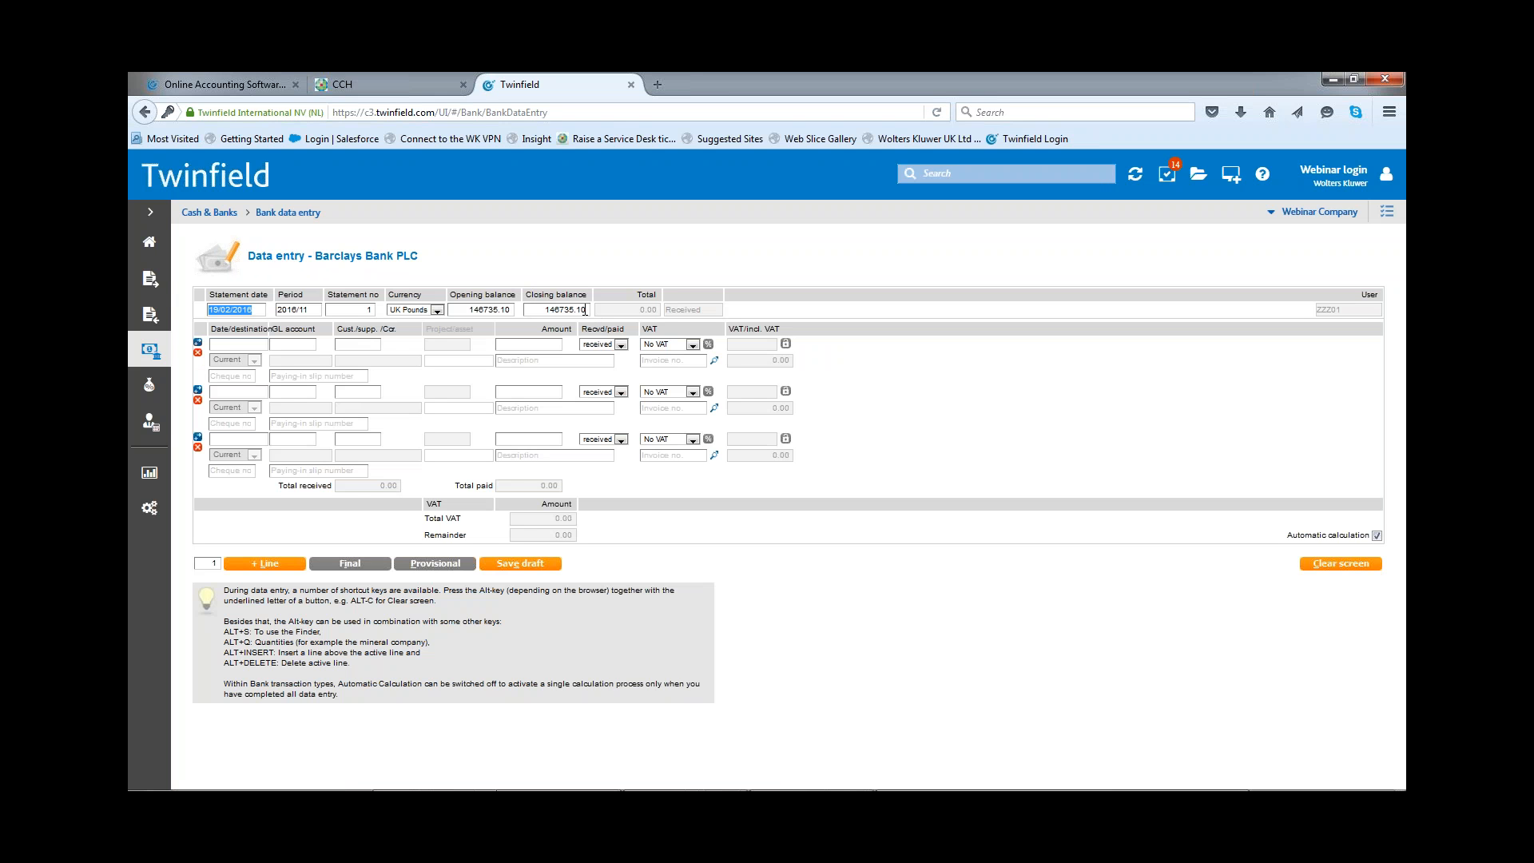
pyautogui.click(586, 310)
pyautogui.write('+50')
# Step: Fill in the first statement line with date 10/02/2016, customer The Pioneer and a received amount of 50
pyautogui.press('Tab')
pyautogui.write('00')
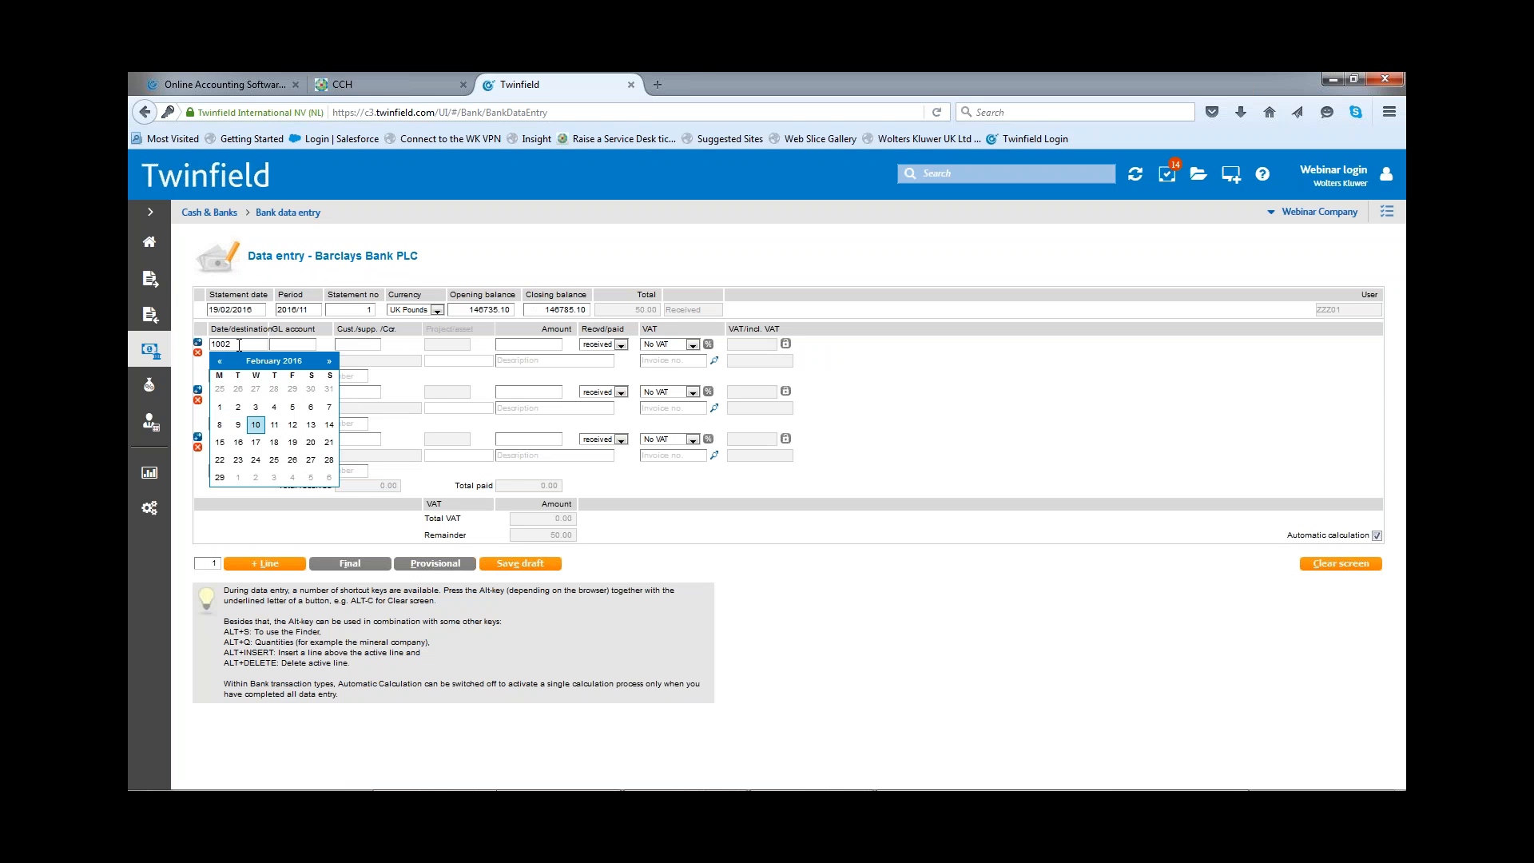
pyautogui.press('Tab')
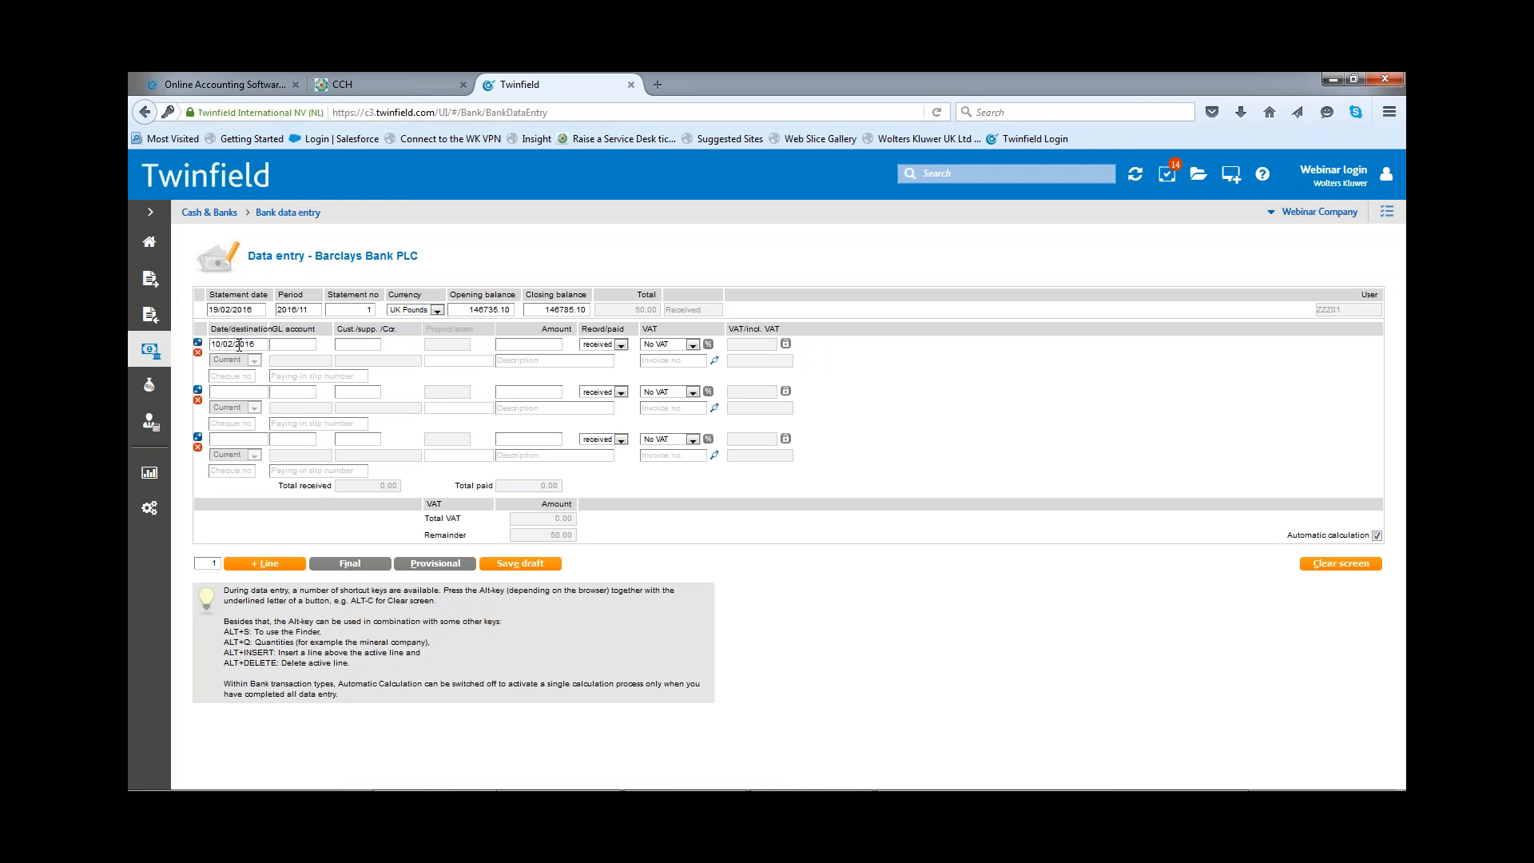
pyautogui.write('h')
pyautogui.write('th')
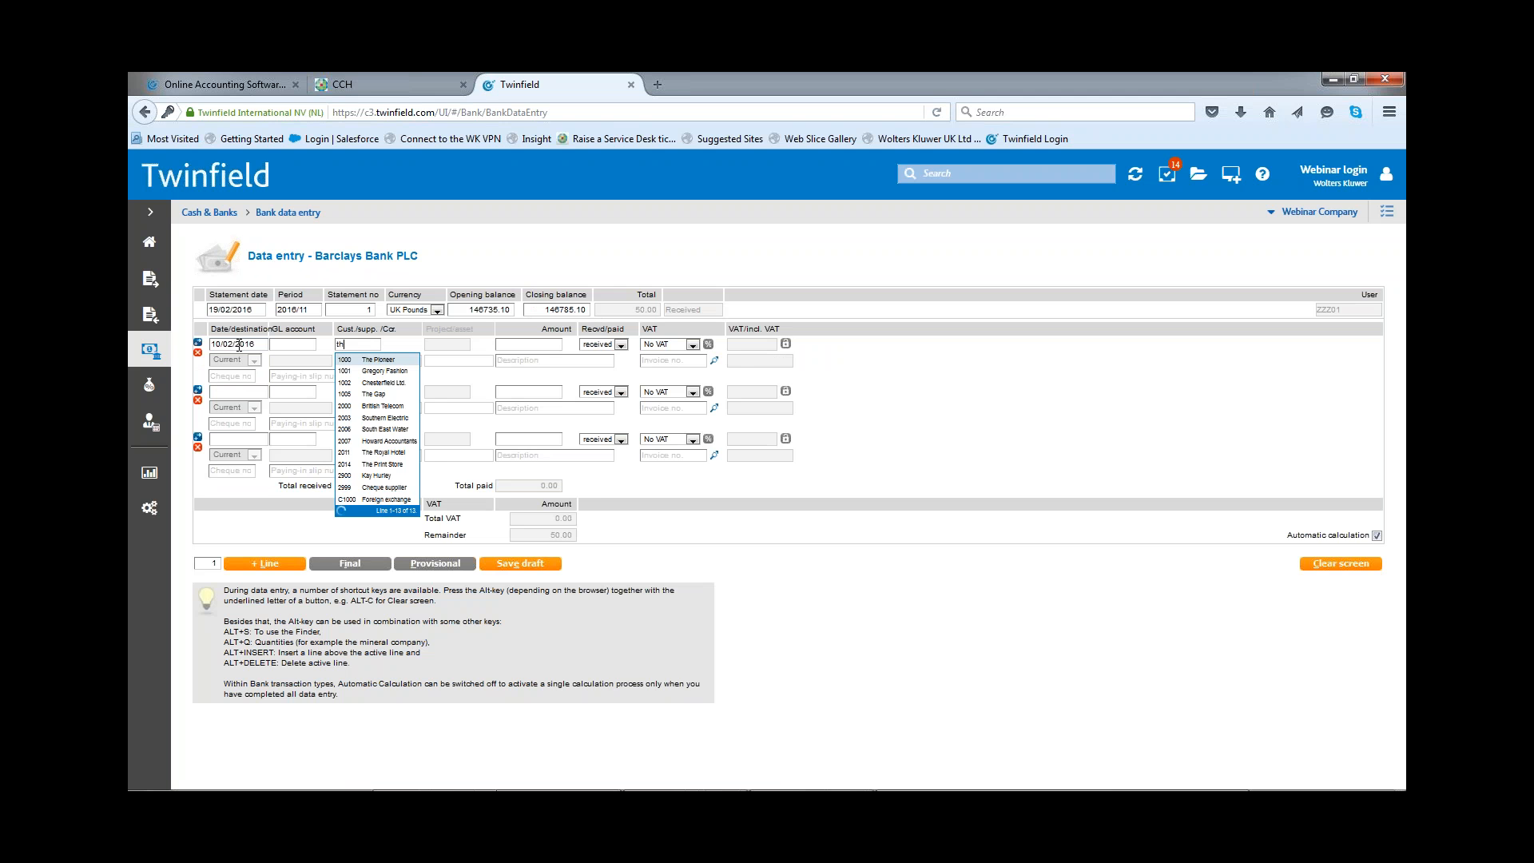
pyautogui.click(373, 361)
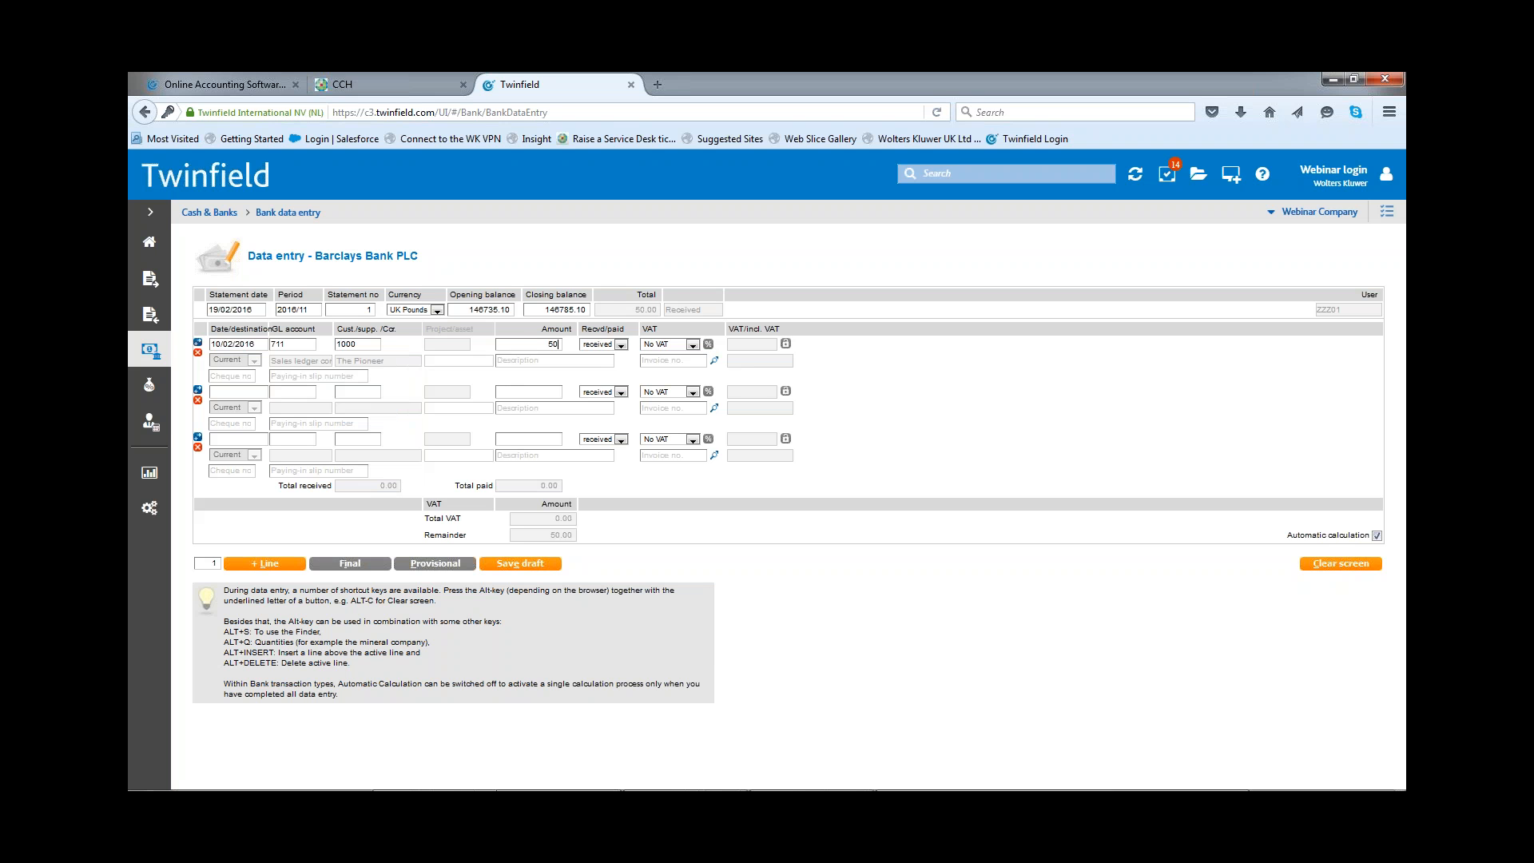
pyautogui.write('50')
# Step: Match the receipt to The Pioneer's open invoice as a full payment and post the bank transaction as final
pyautogui.click(714, 363)
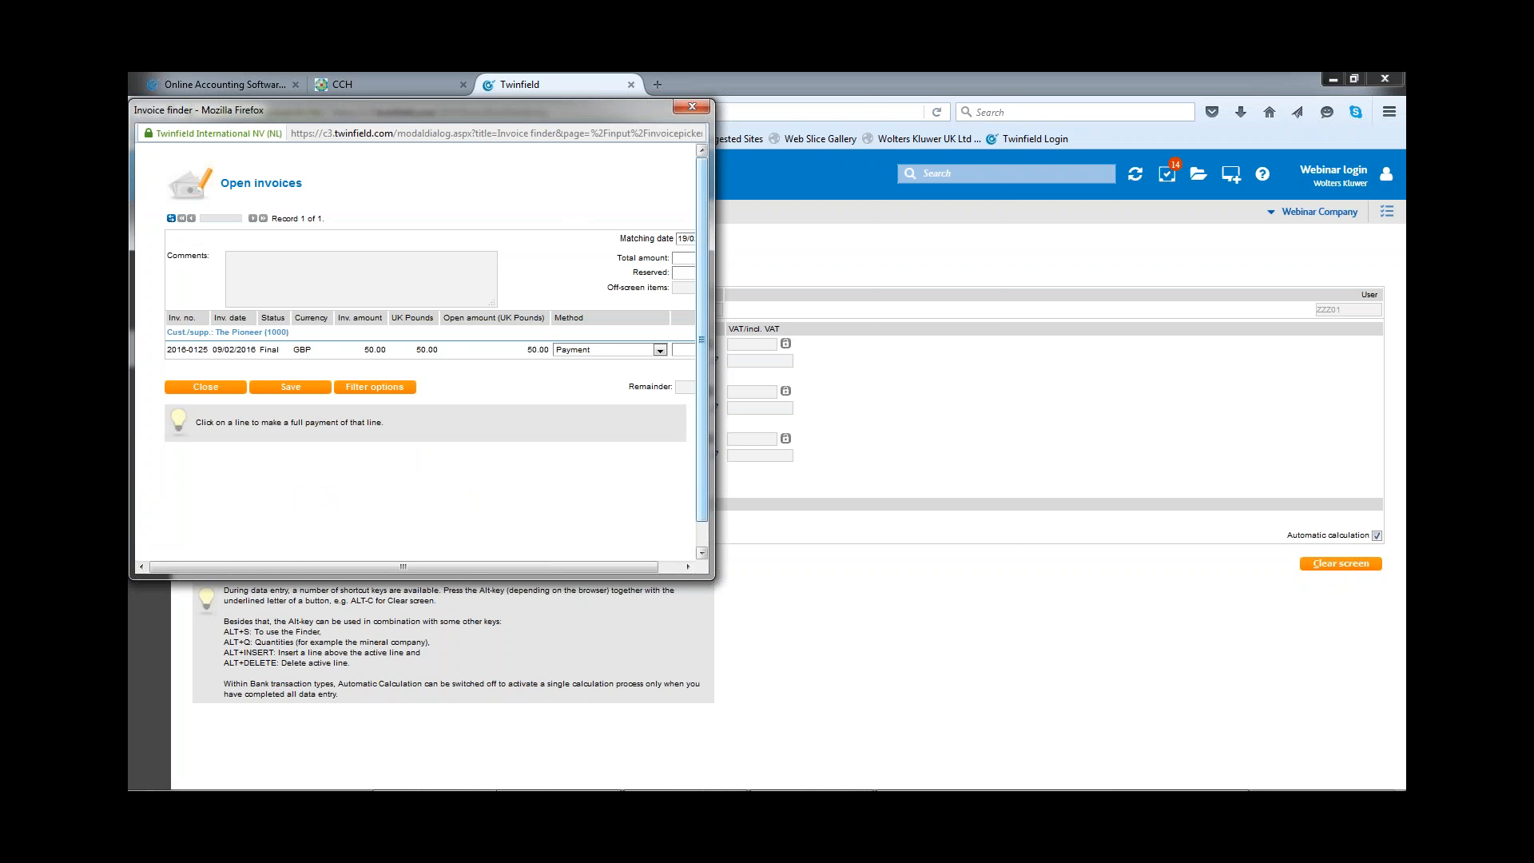
pyautogui.moveTo(713, 253); pyautogui.dragTo(986, 253)
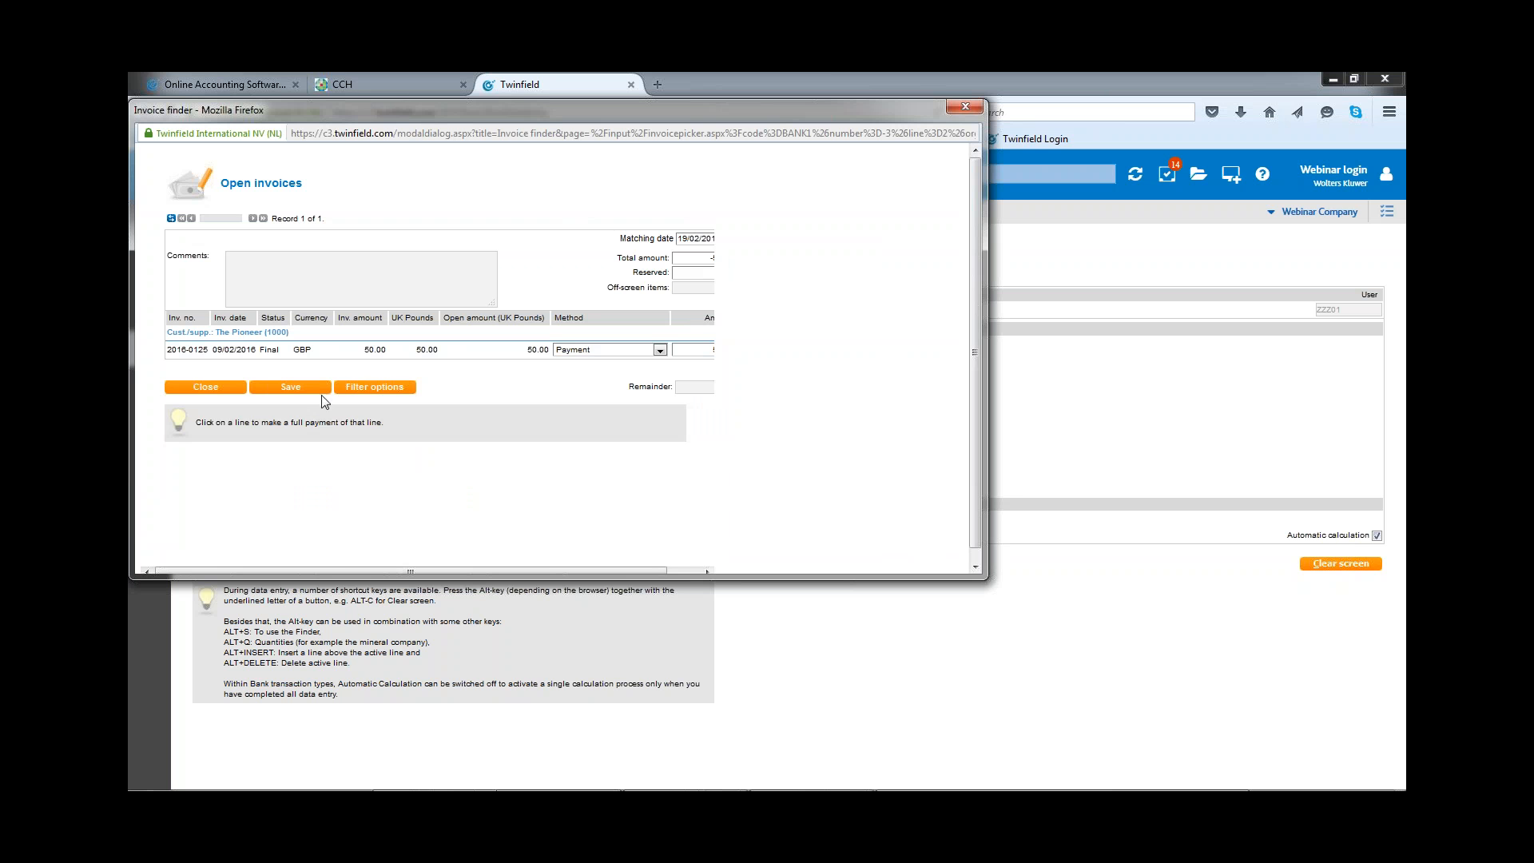
pyautogui.click(300, 389)
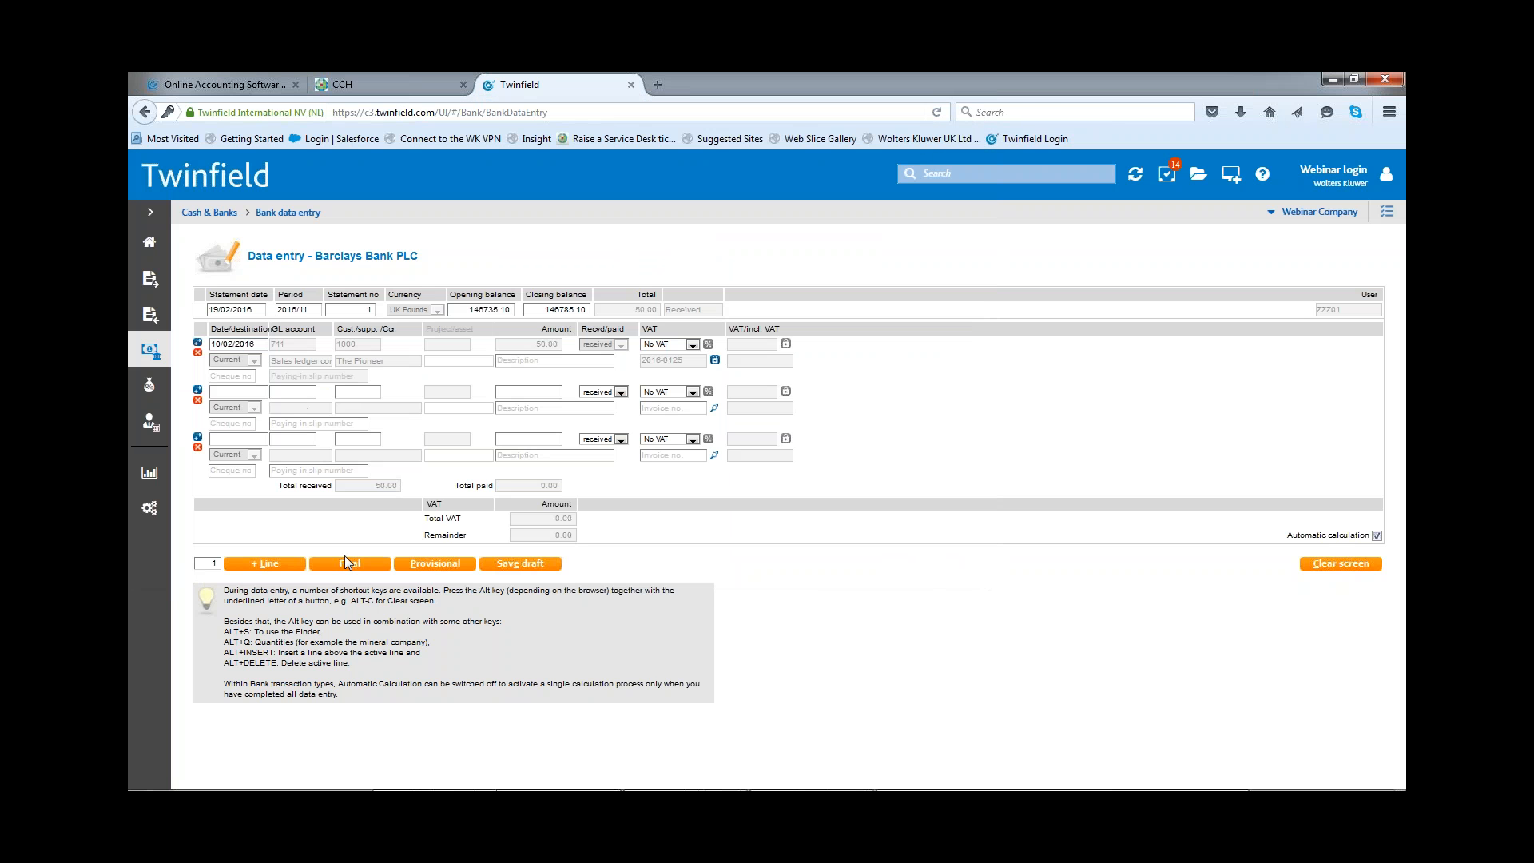
pyautogui.click(351, 564)
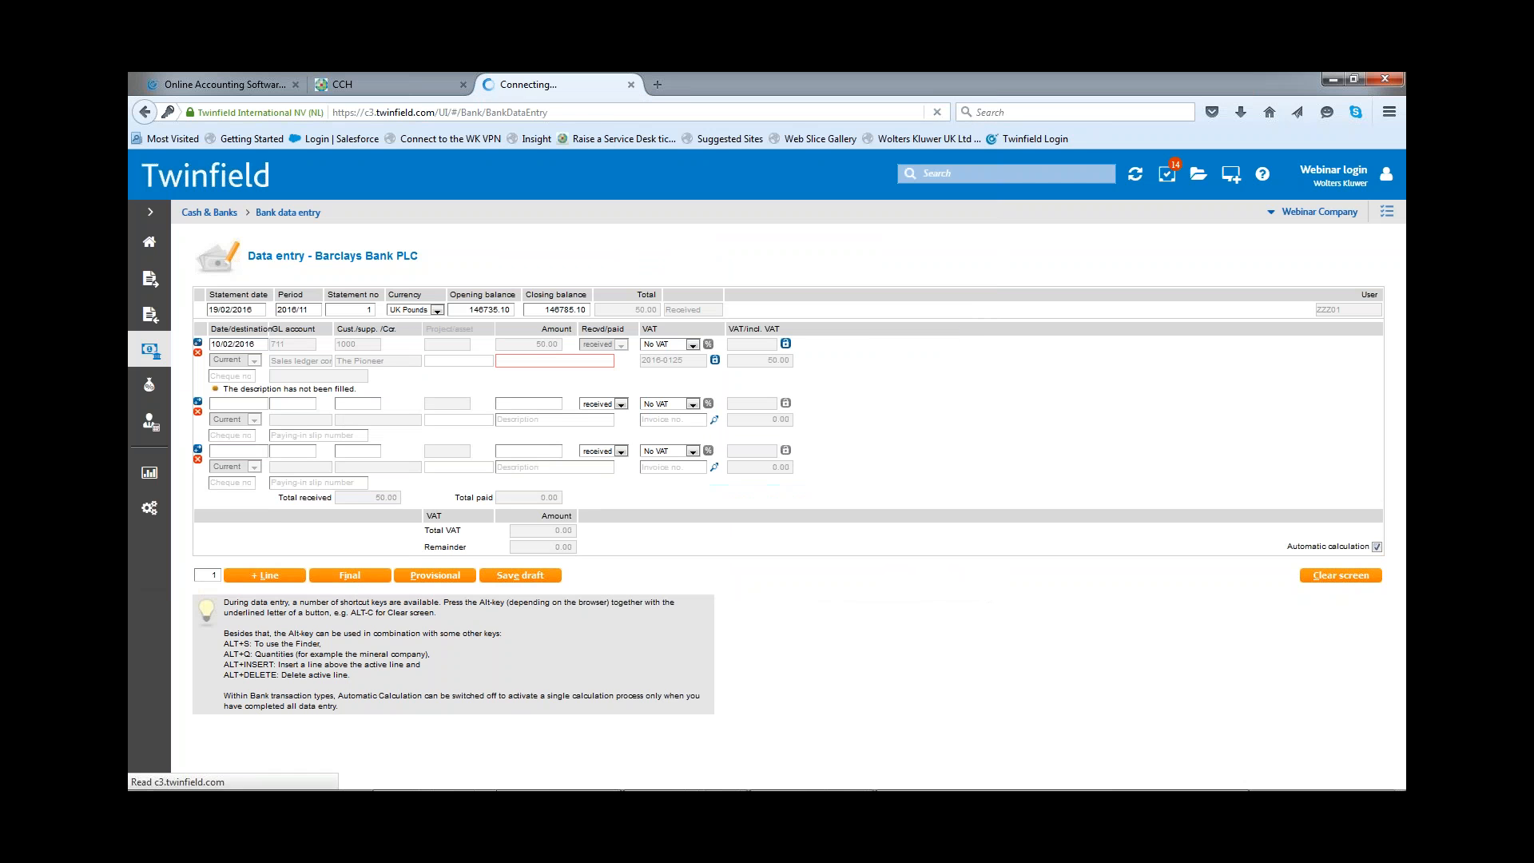
pyautogui.click(345, 576)
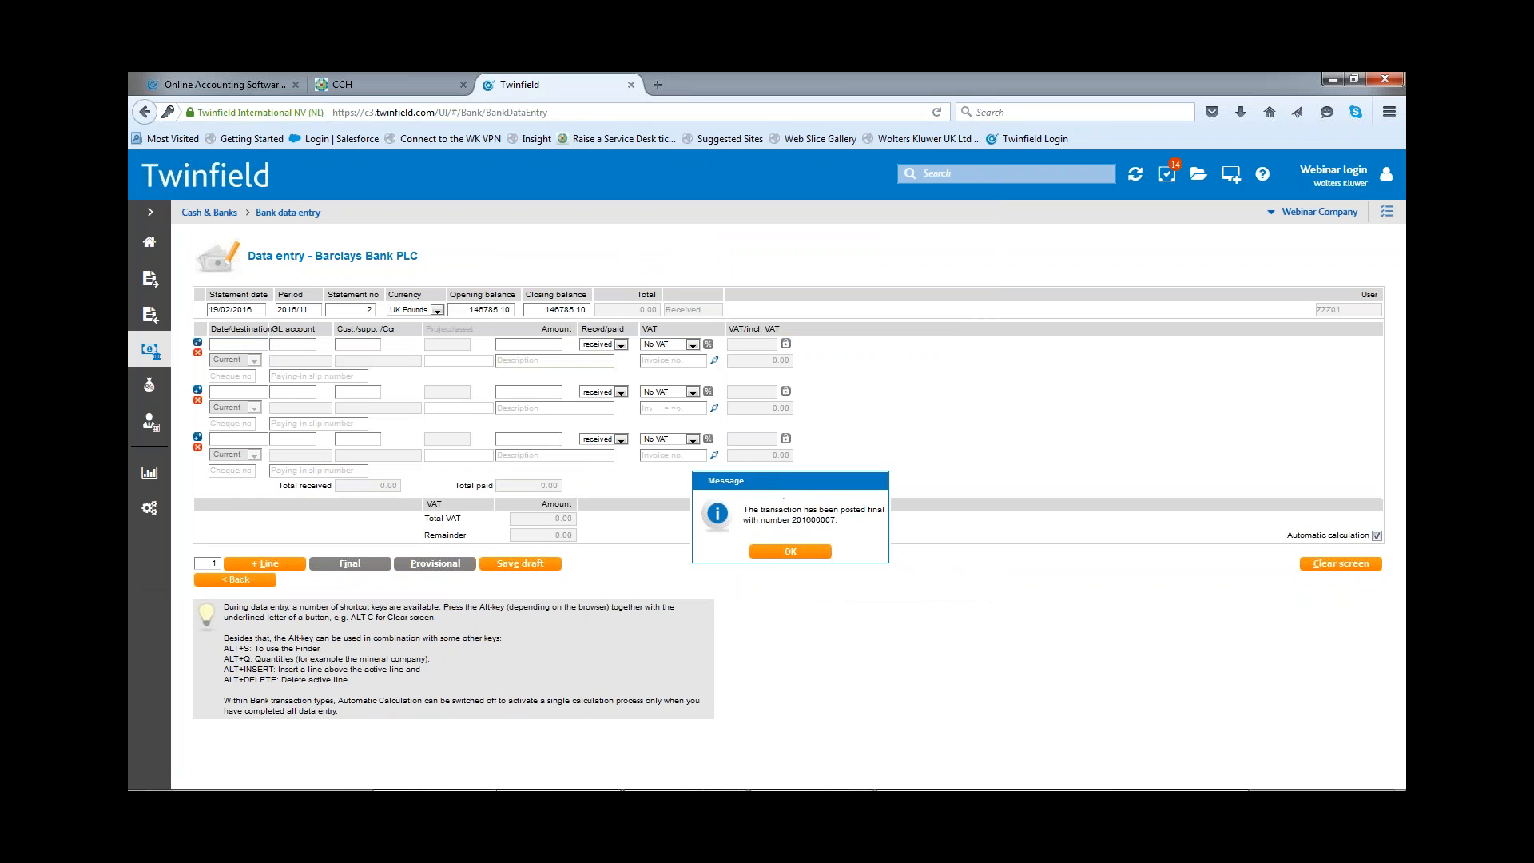
pyautogui.click(797, 547)
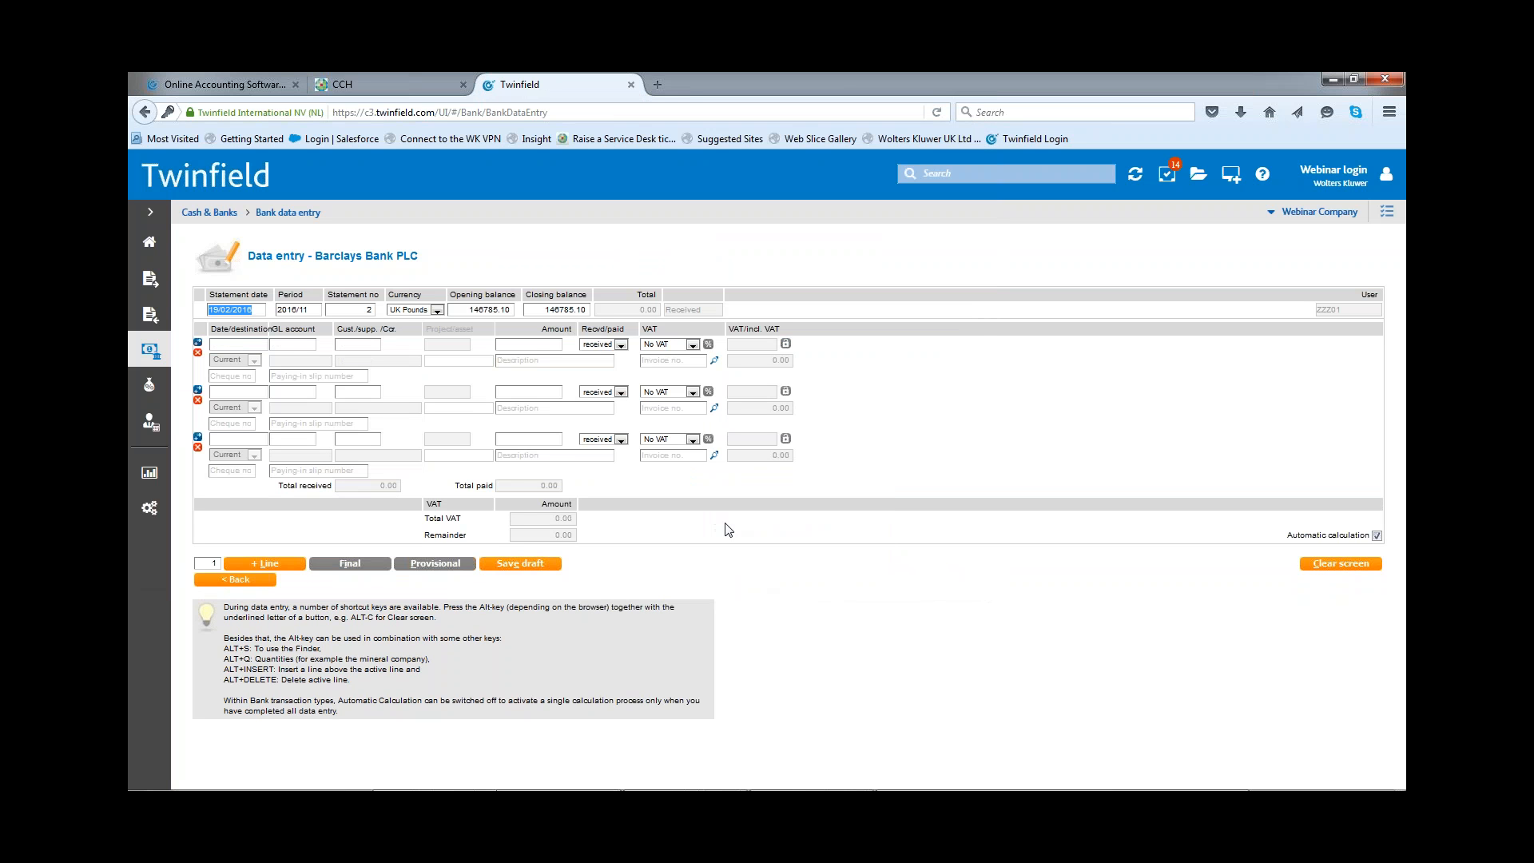
# Step: Open The Pioneer's paid sales invoice and expand its payment status details to check the confirmed payment
pyautogui.click(155, 281)
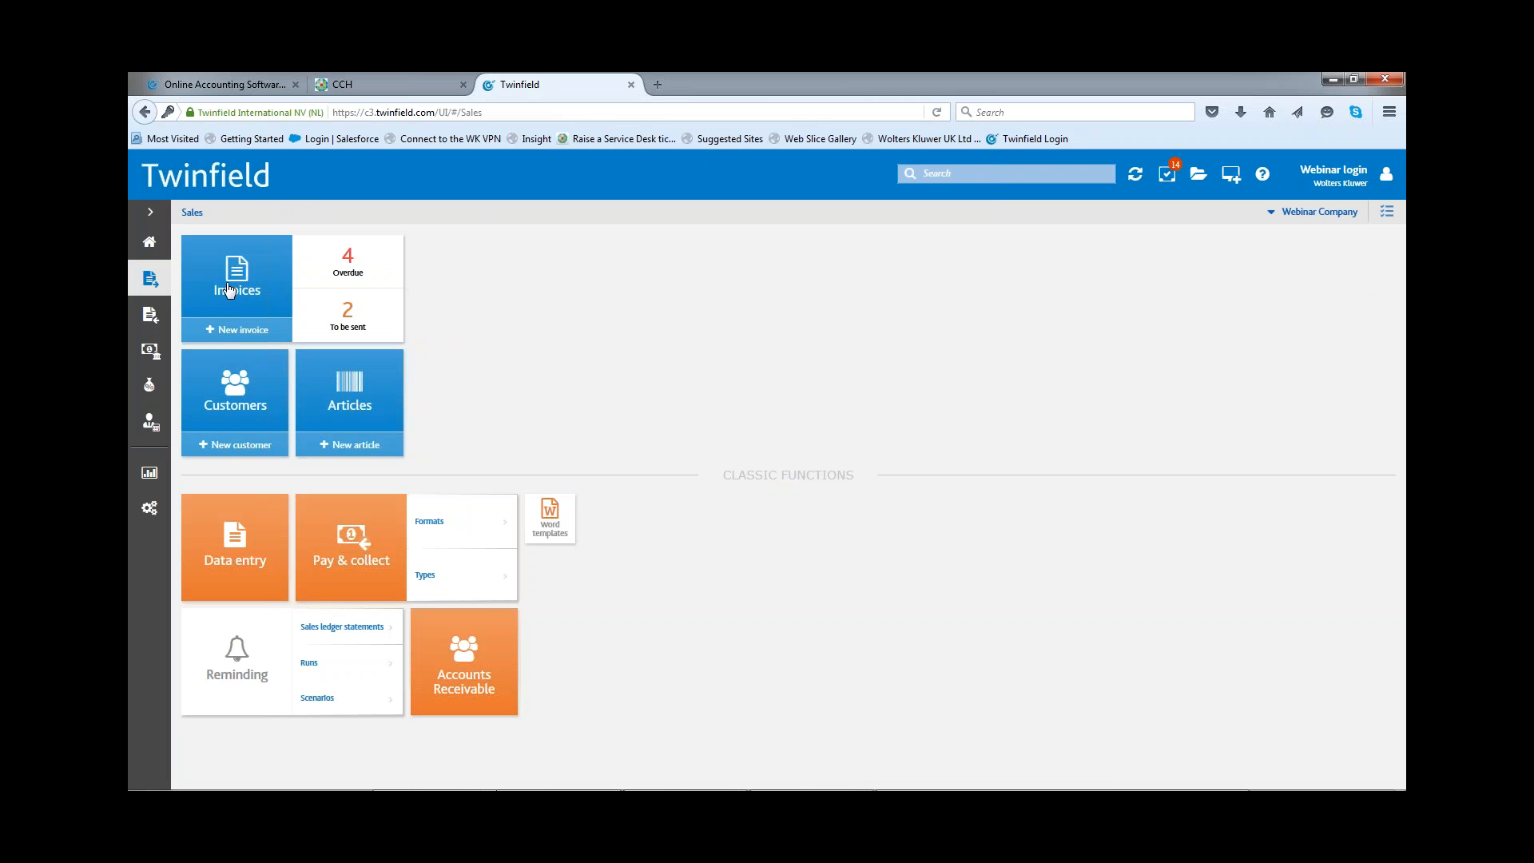
pyautogui.click(230, 290)
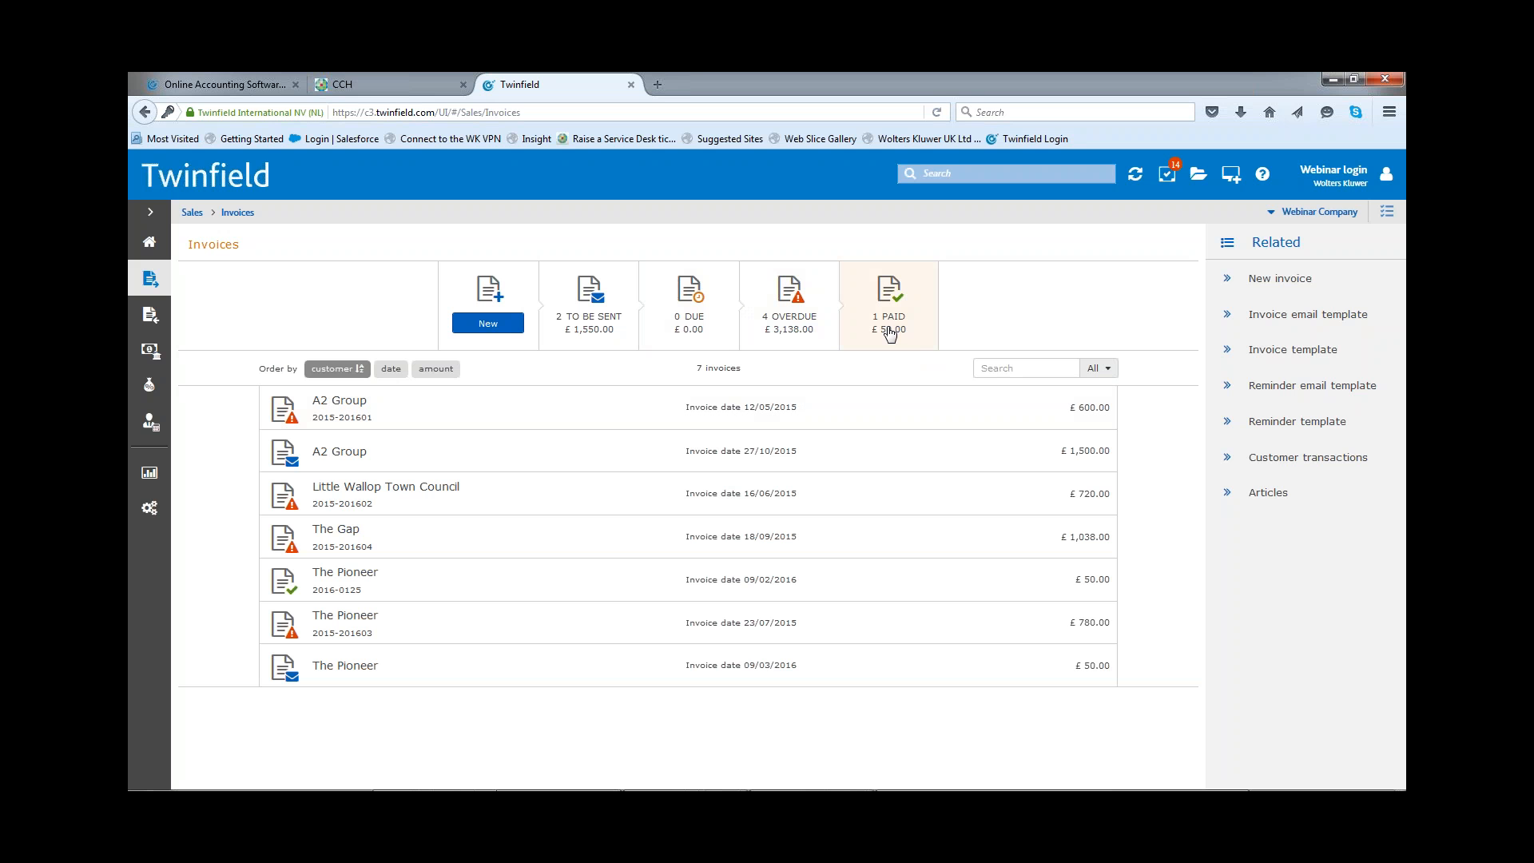
pyautogui.click(889, 333)
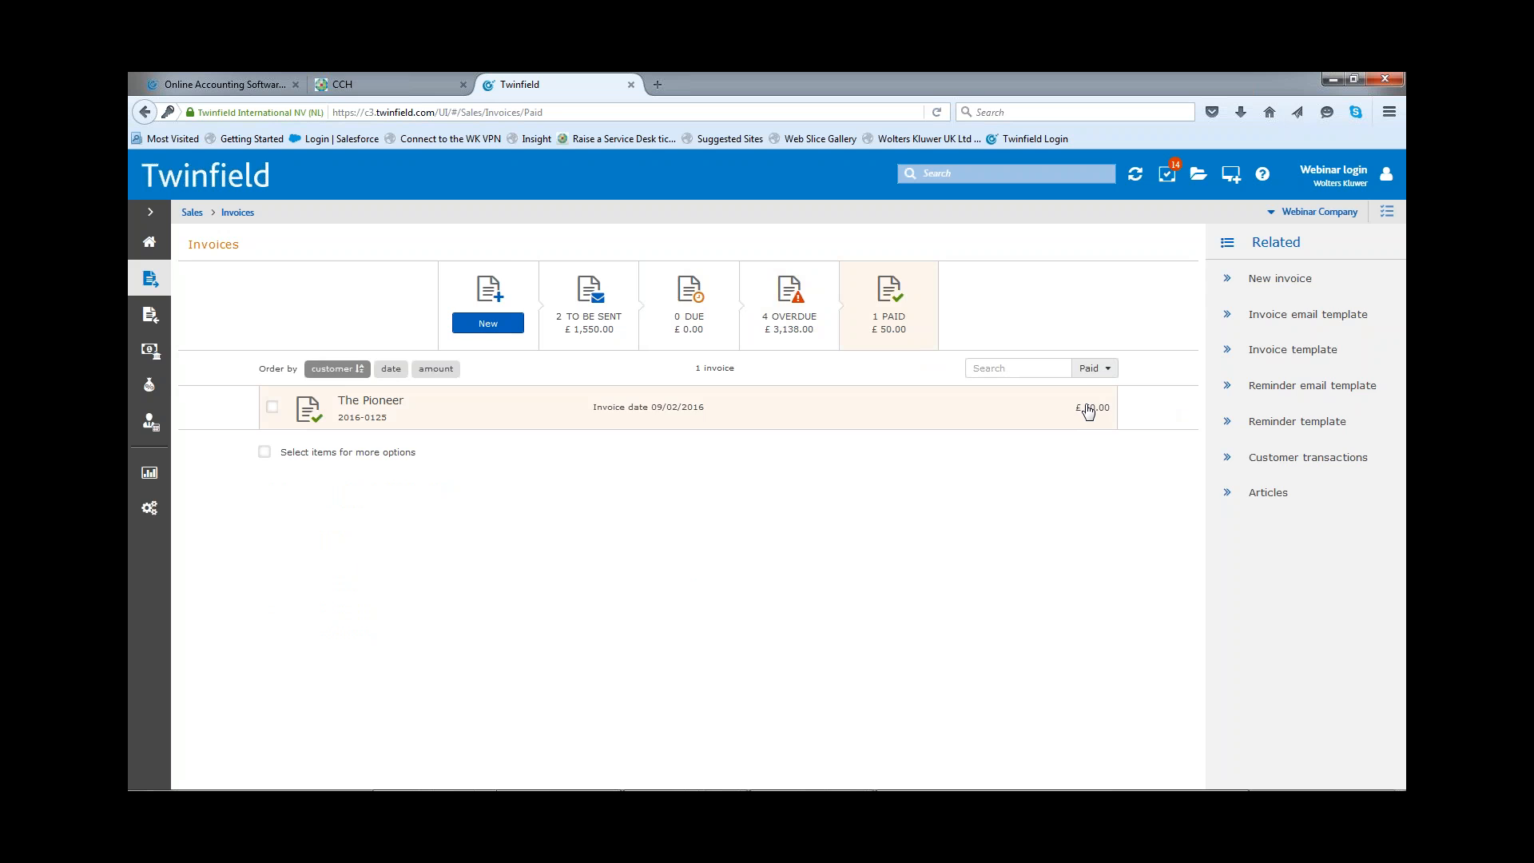
pyautogui.click(1088, 411)
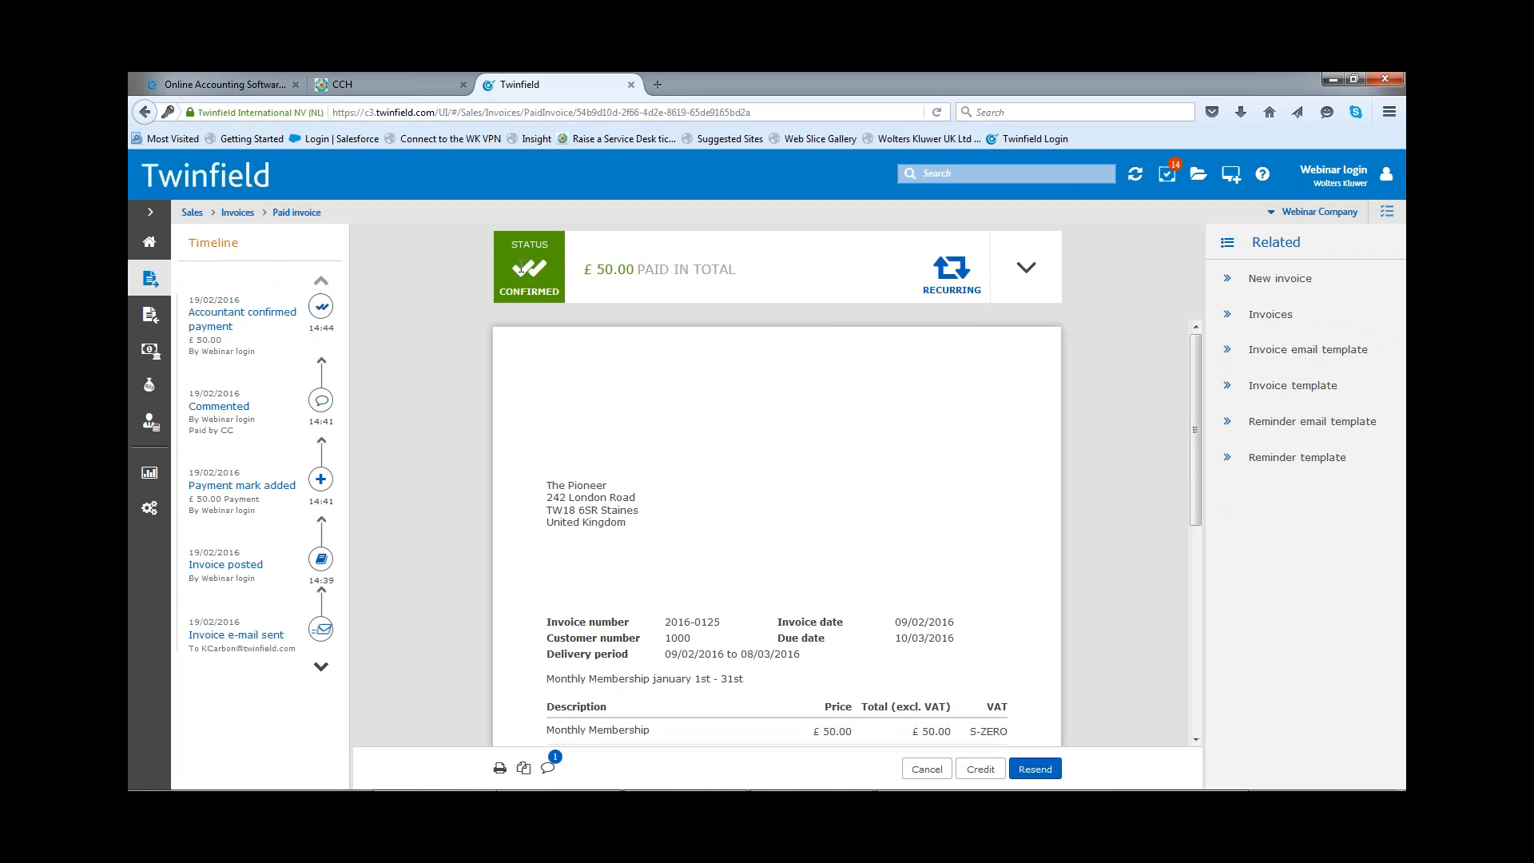
pyautogui.click(1027, 271)
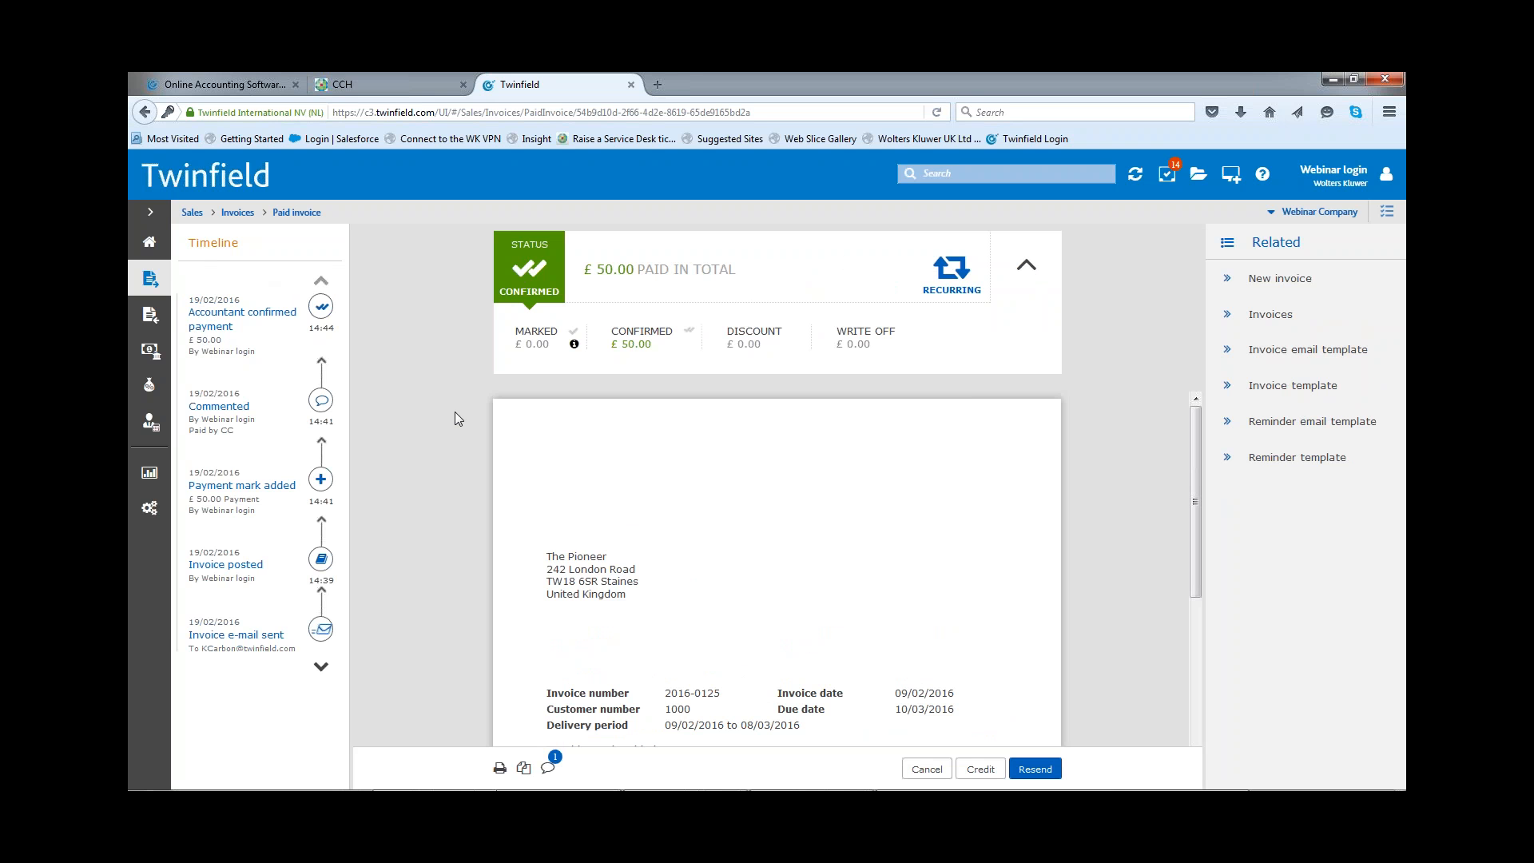
# Step: Search the sales customers for "the" and open The Pioneer's customer record
pyautogui.click(149, 280)
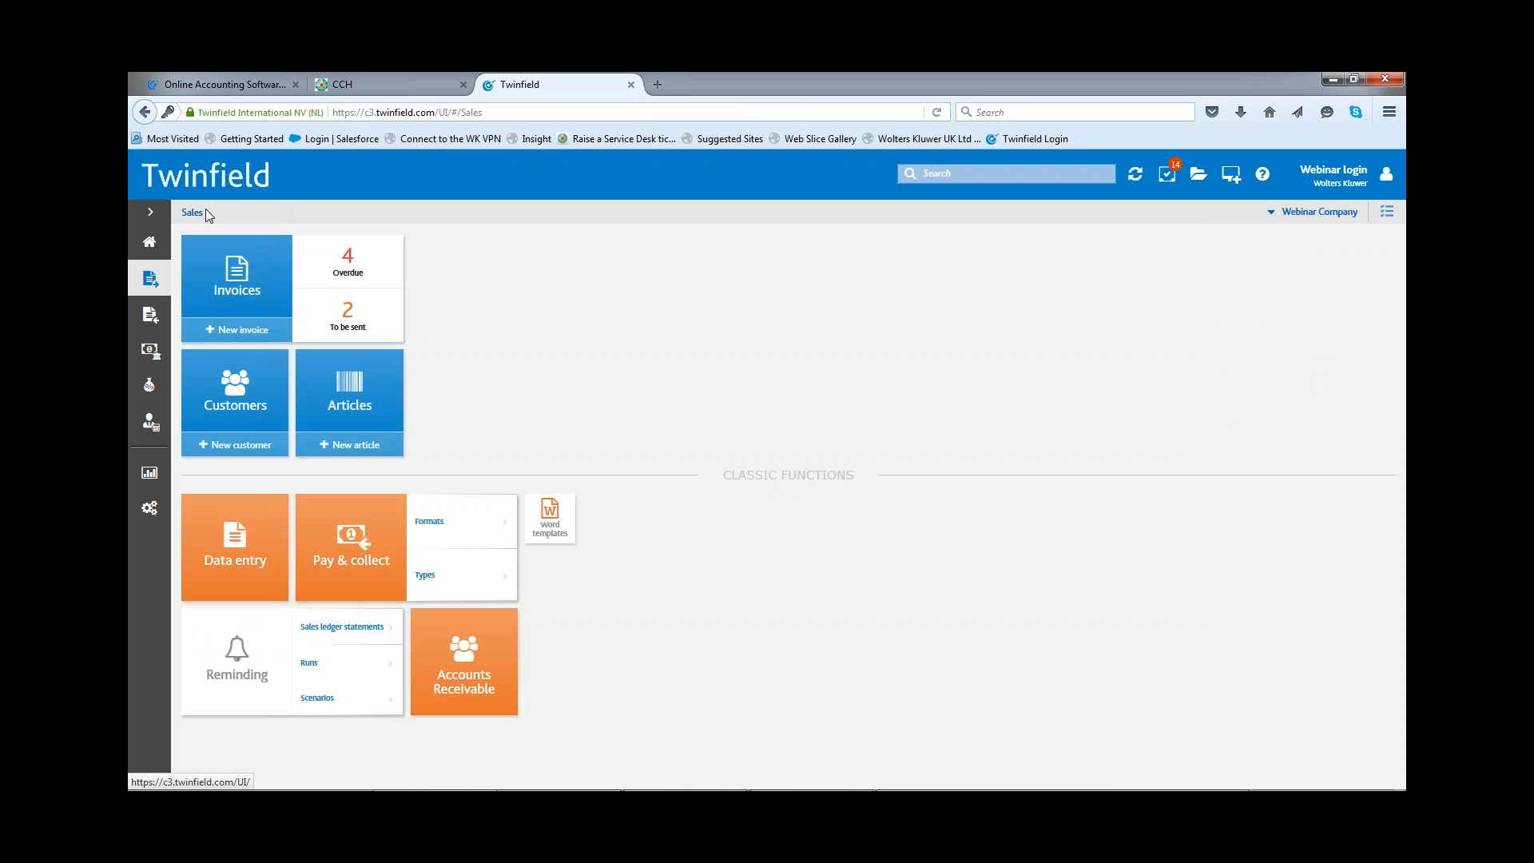
pyautogui.click(236, 396)
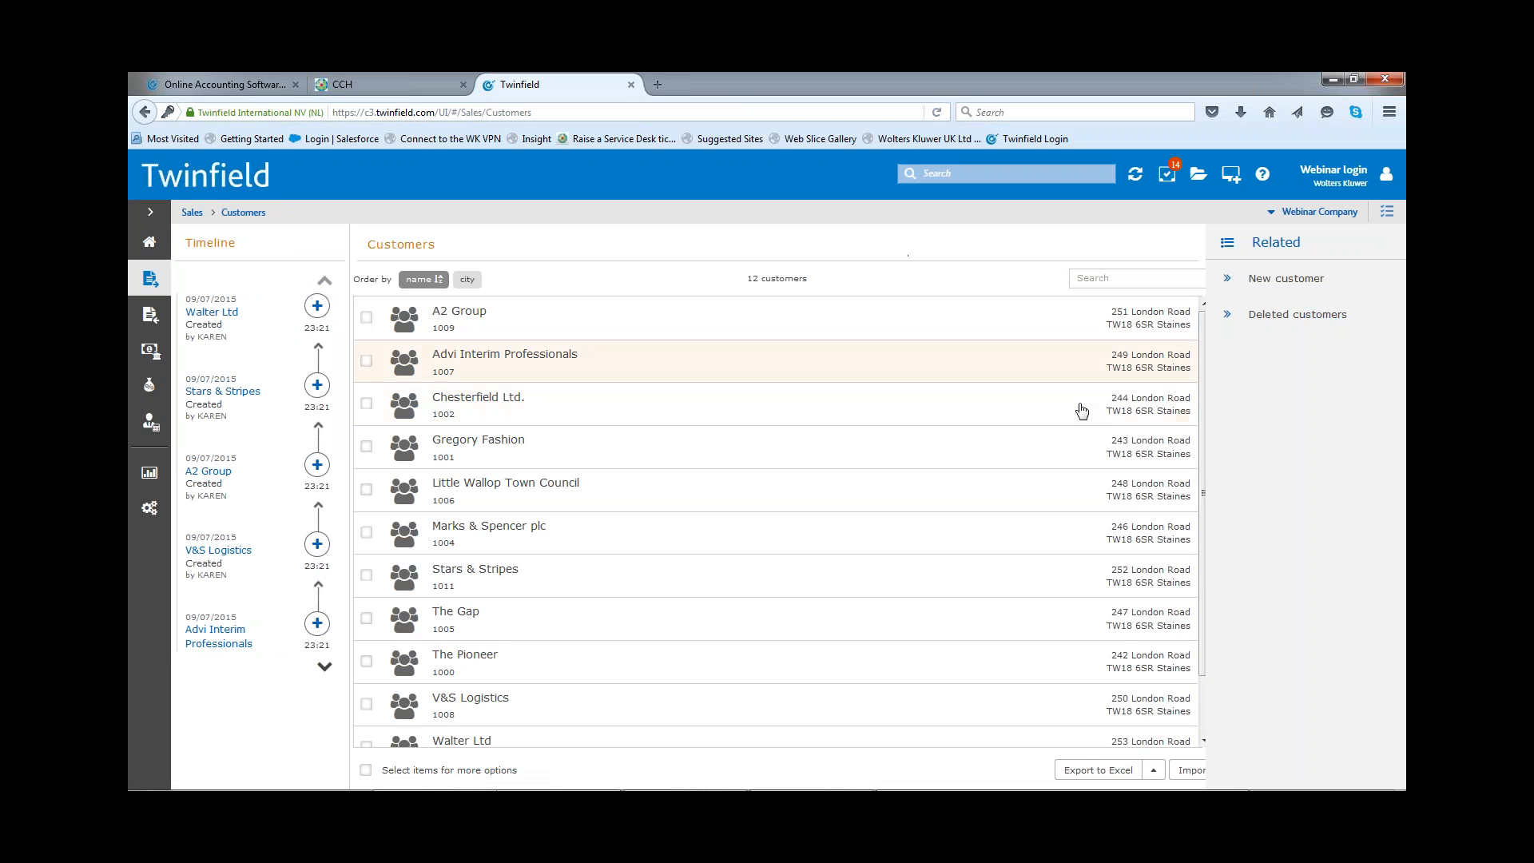
pyautogui.moveTo(1200, 429); pyautogui.dragTo(1205, 486)
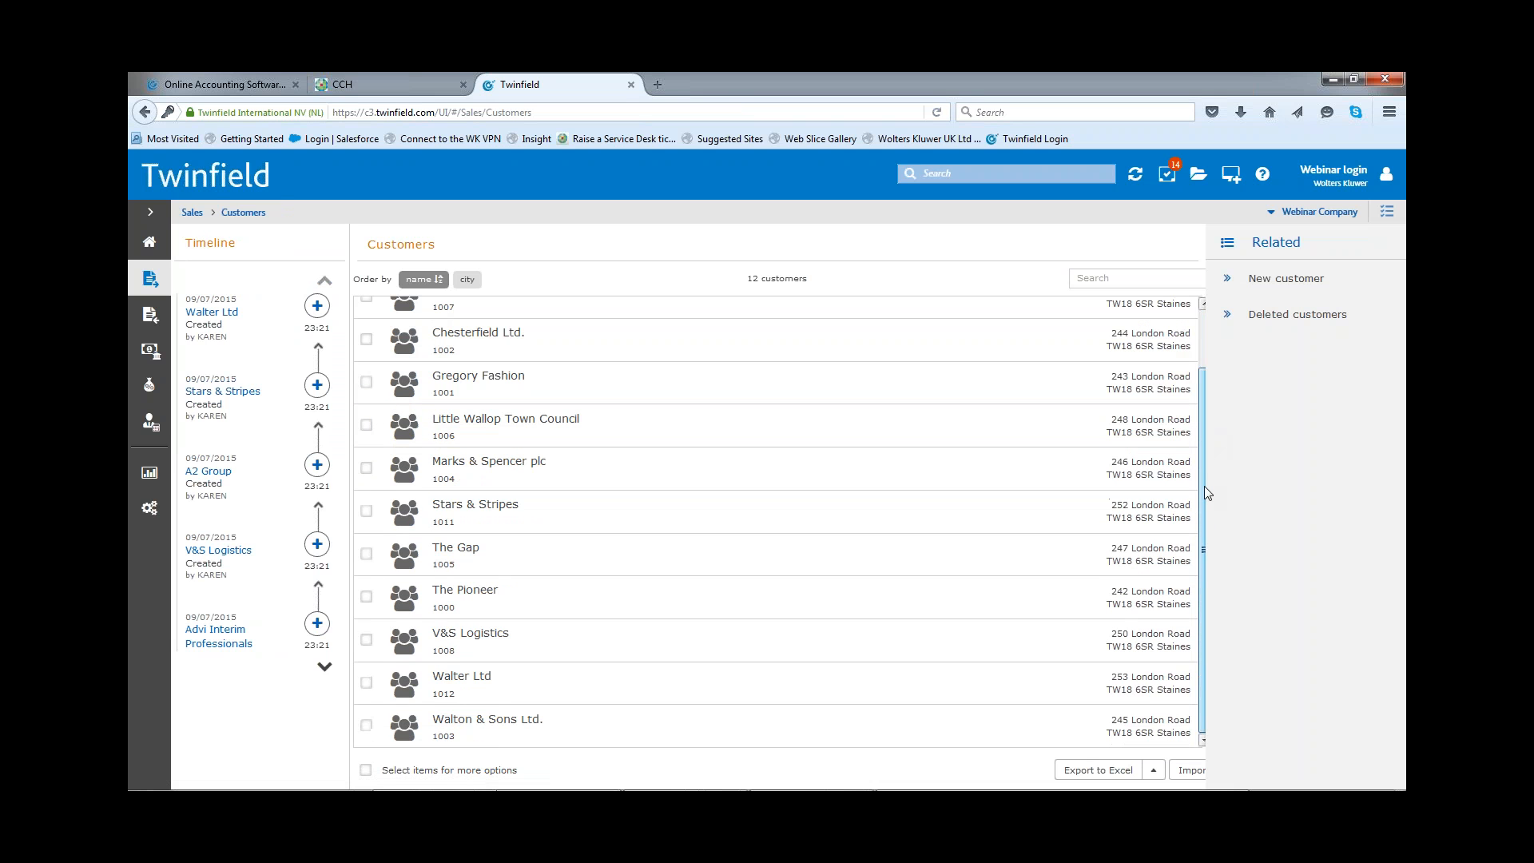
pyautogui.scroll(2, 1196, 452)
pyautogui.click(1115, 283)
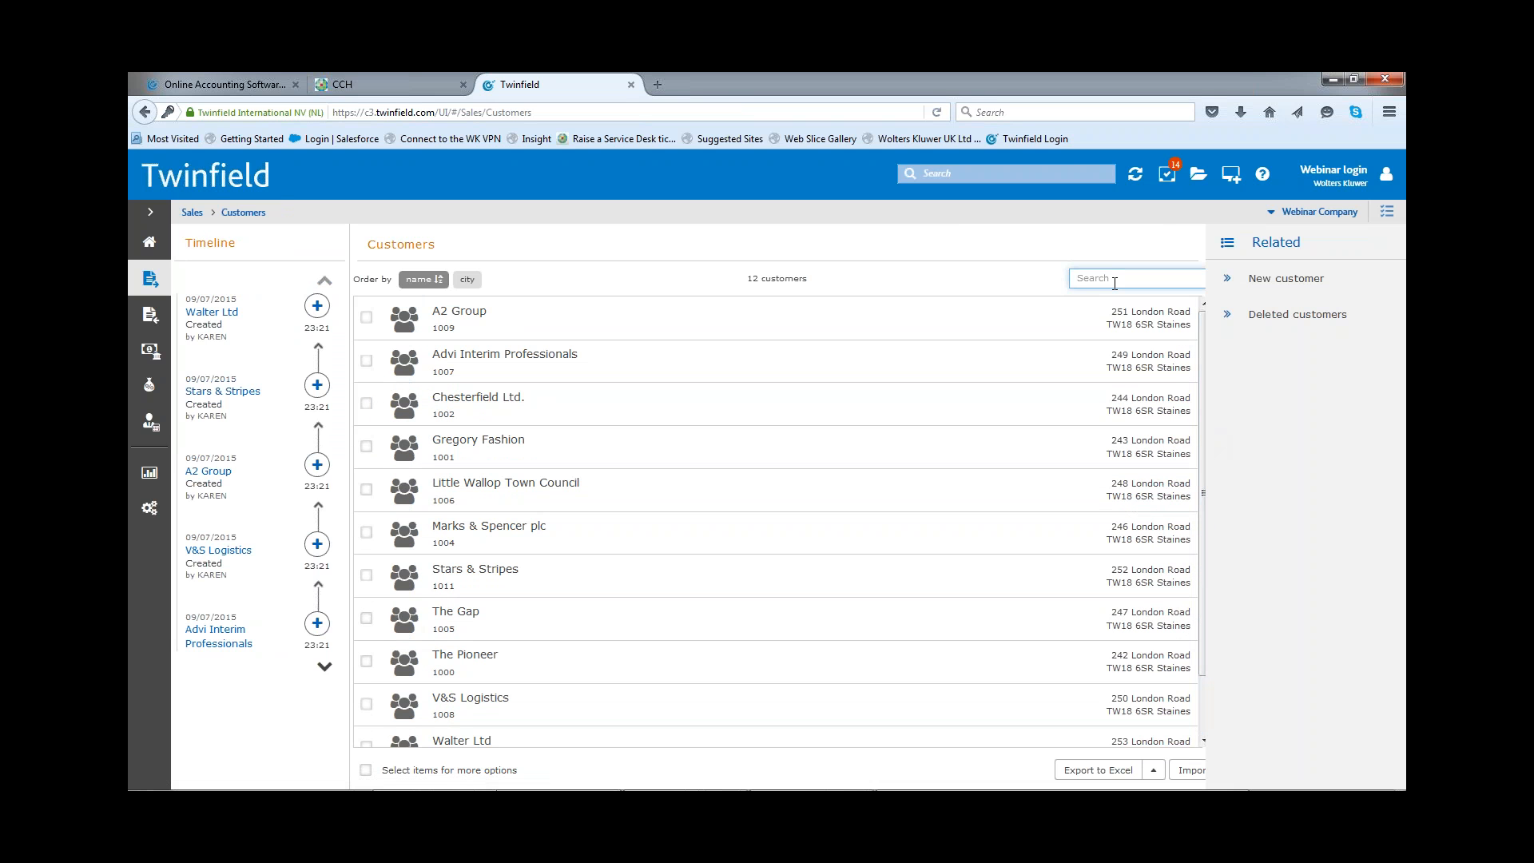
pyautogui.write('the')
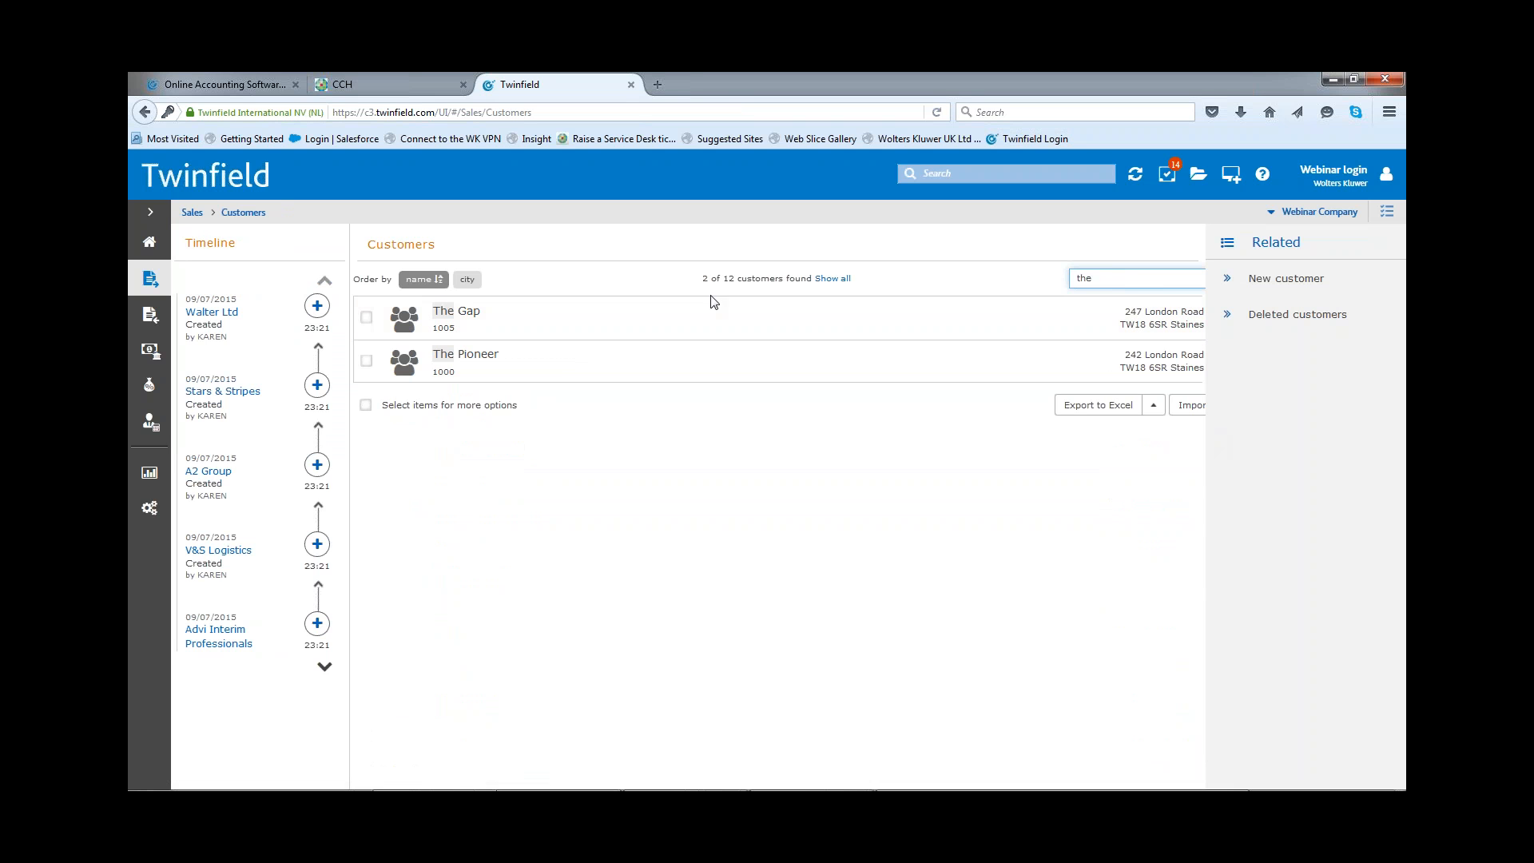
pyautogui.click(447, 354)
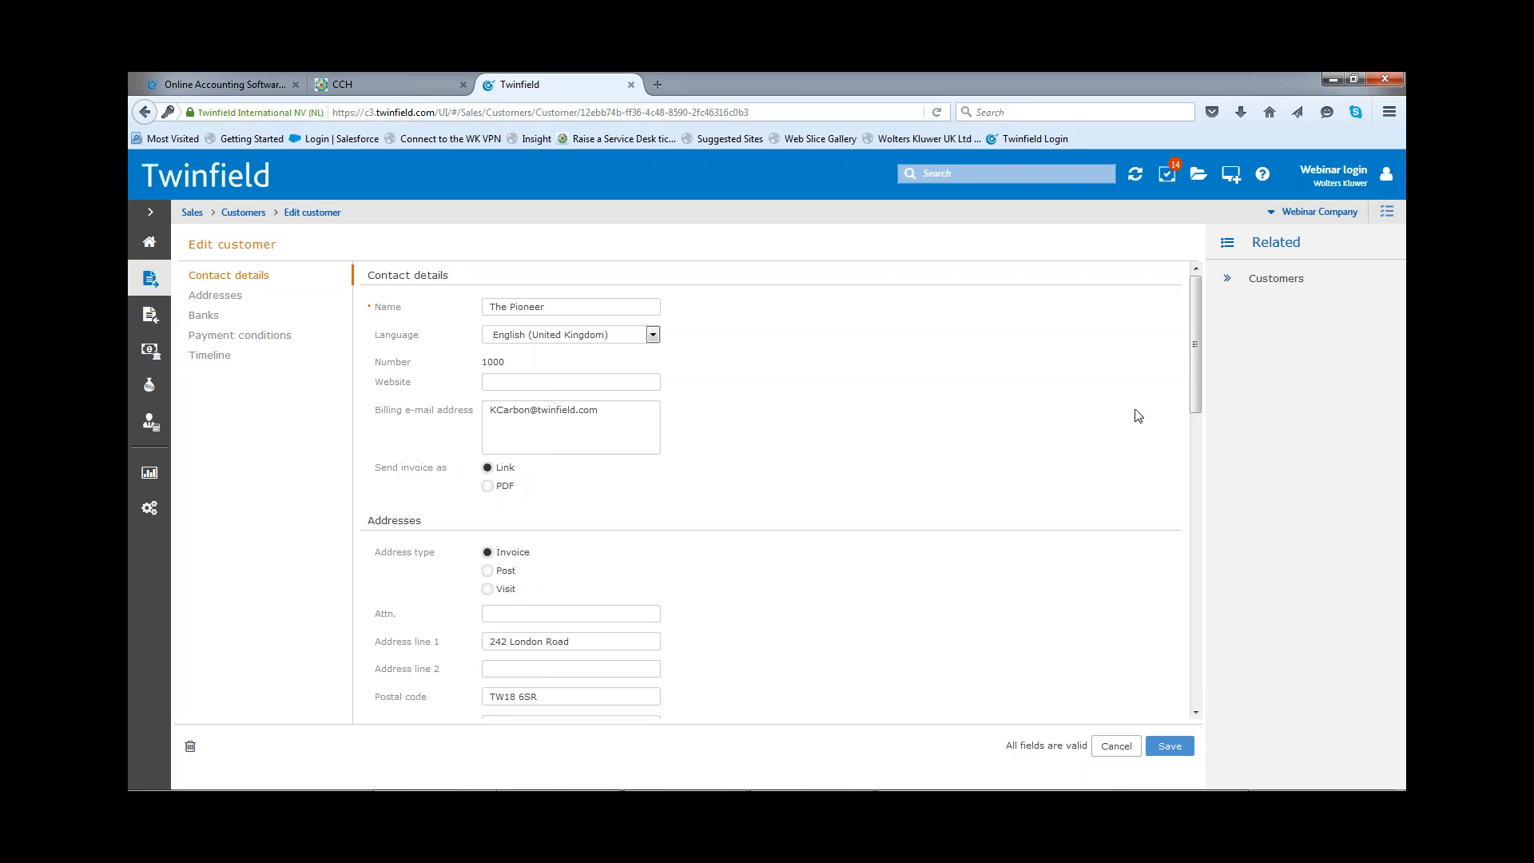
# Step: Set the VAT display on invoice to VAT Incl. in The Pioneer's payment conditions and save the customer
pyautogui.click(235, 337)
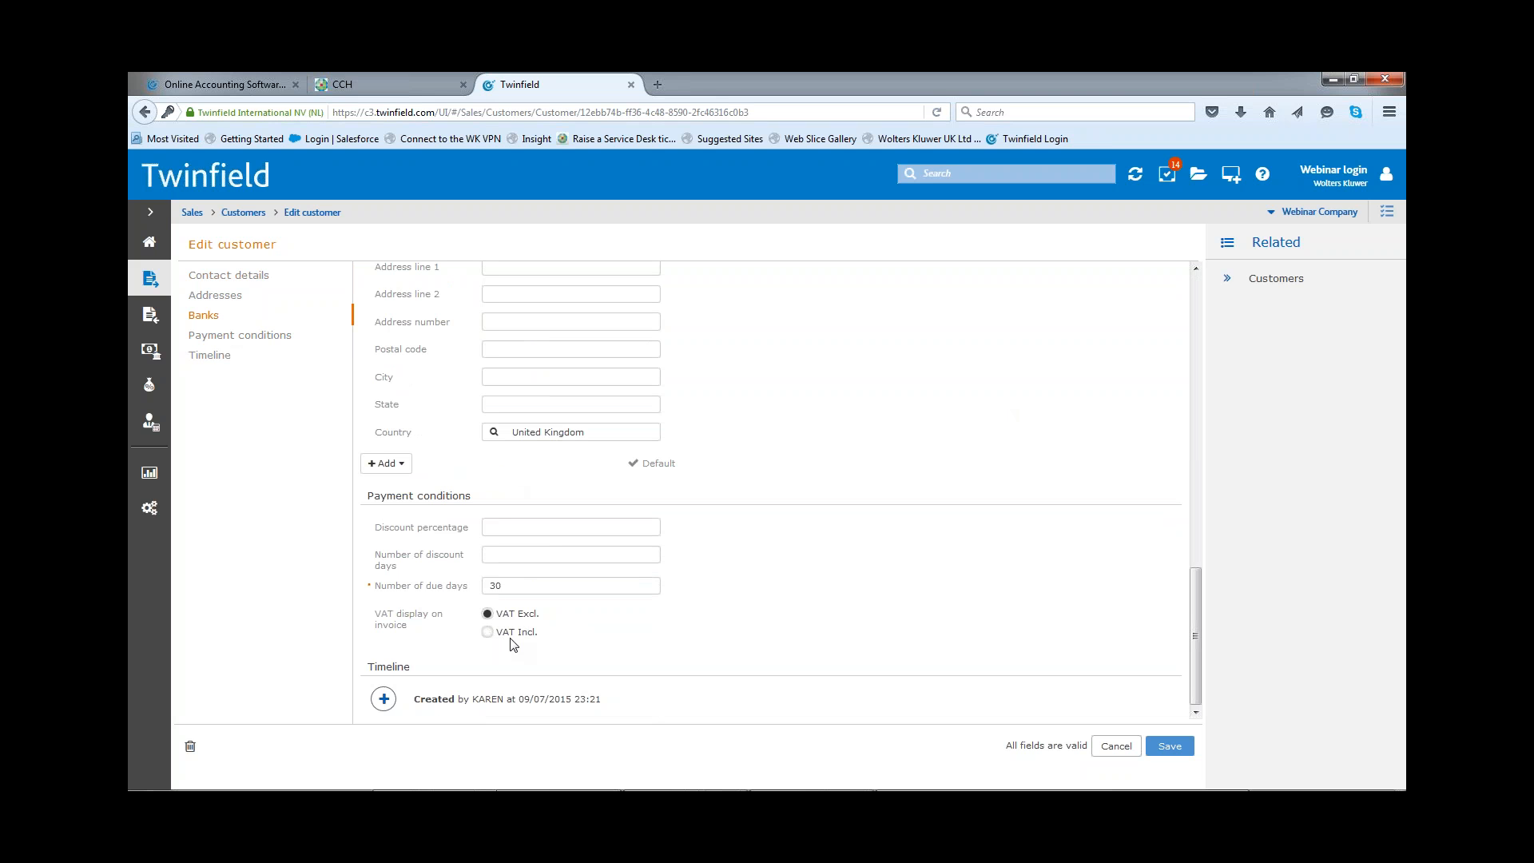
pyautogui.click(489, 635)
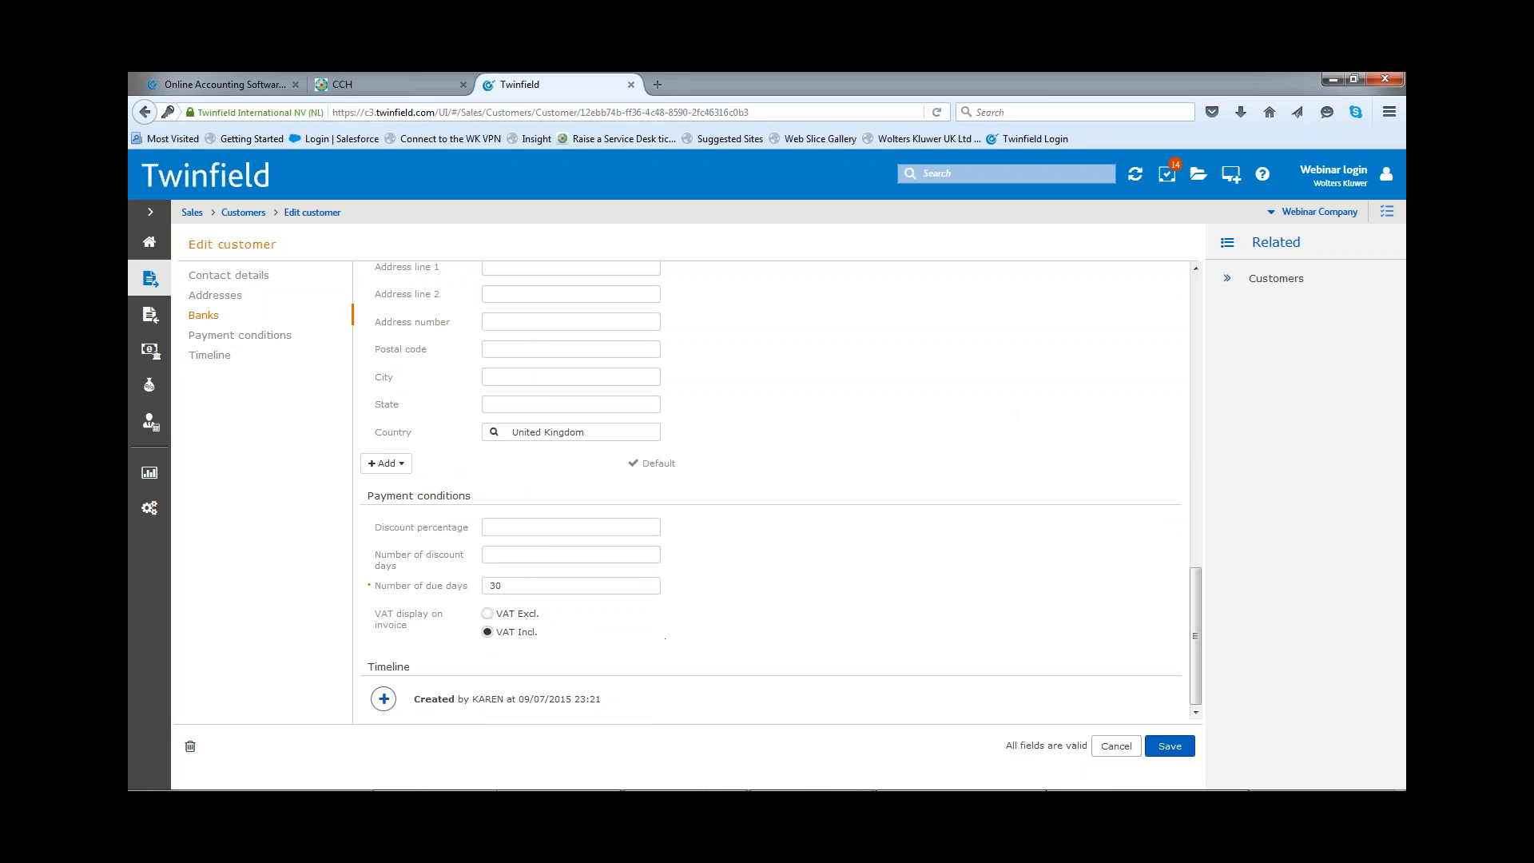
pyautogui.moveTo(1070, 786)
pyautogui.click(1168, 748)
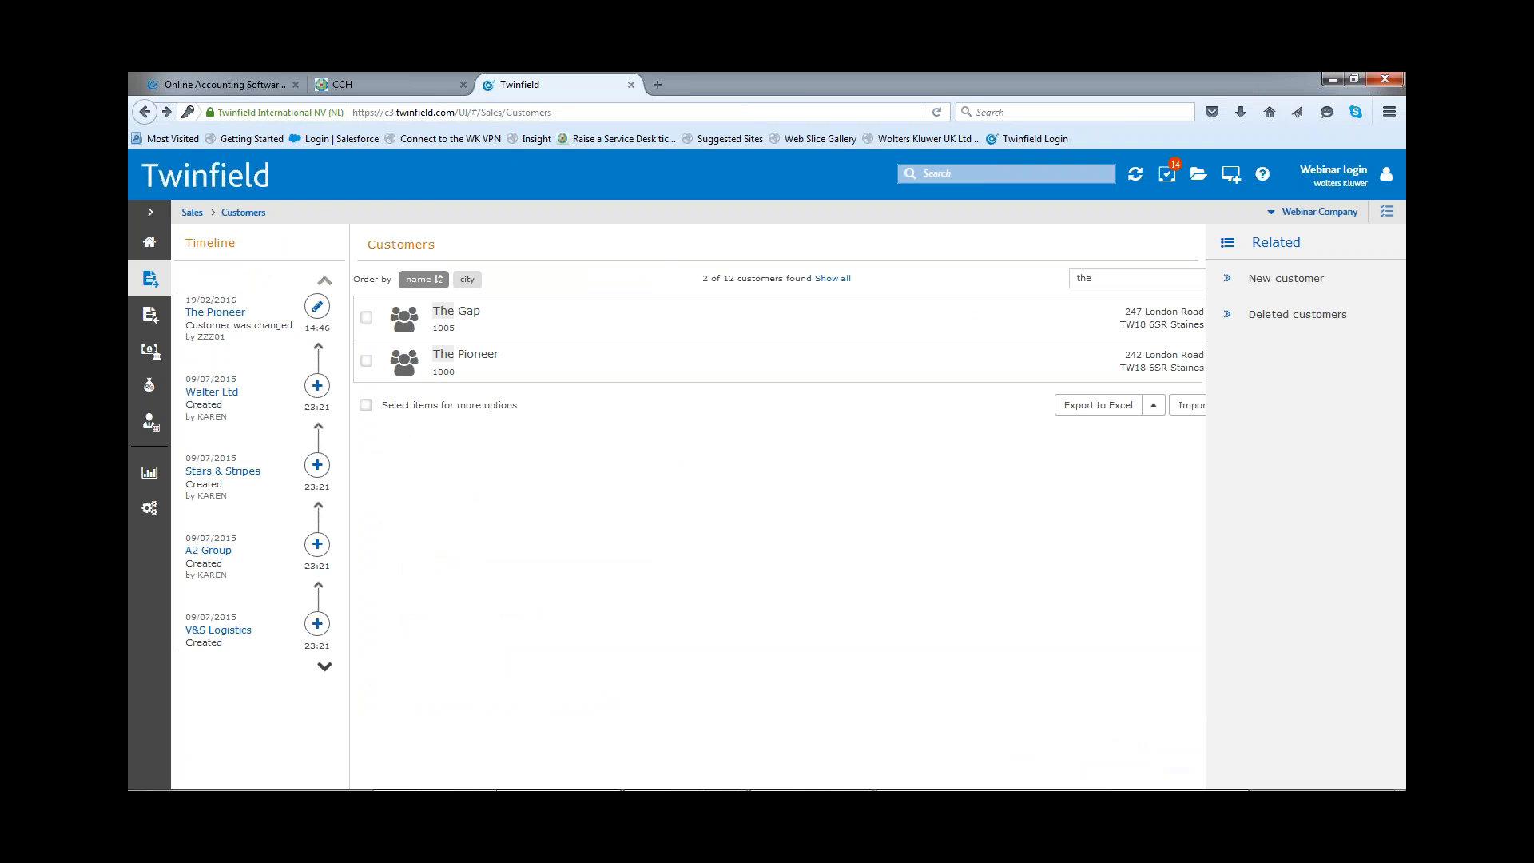
# Step: Start a new sales article and name it "Membership"
pyautogui.click(192, 214)
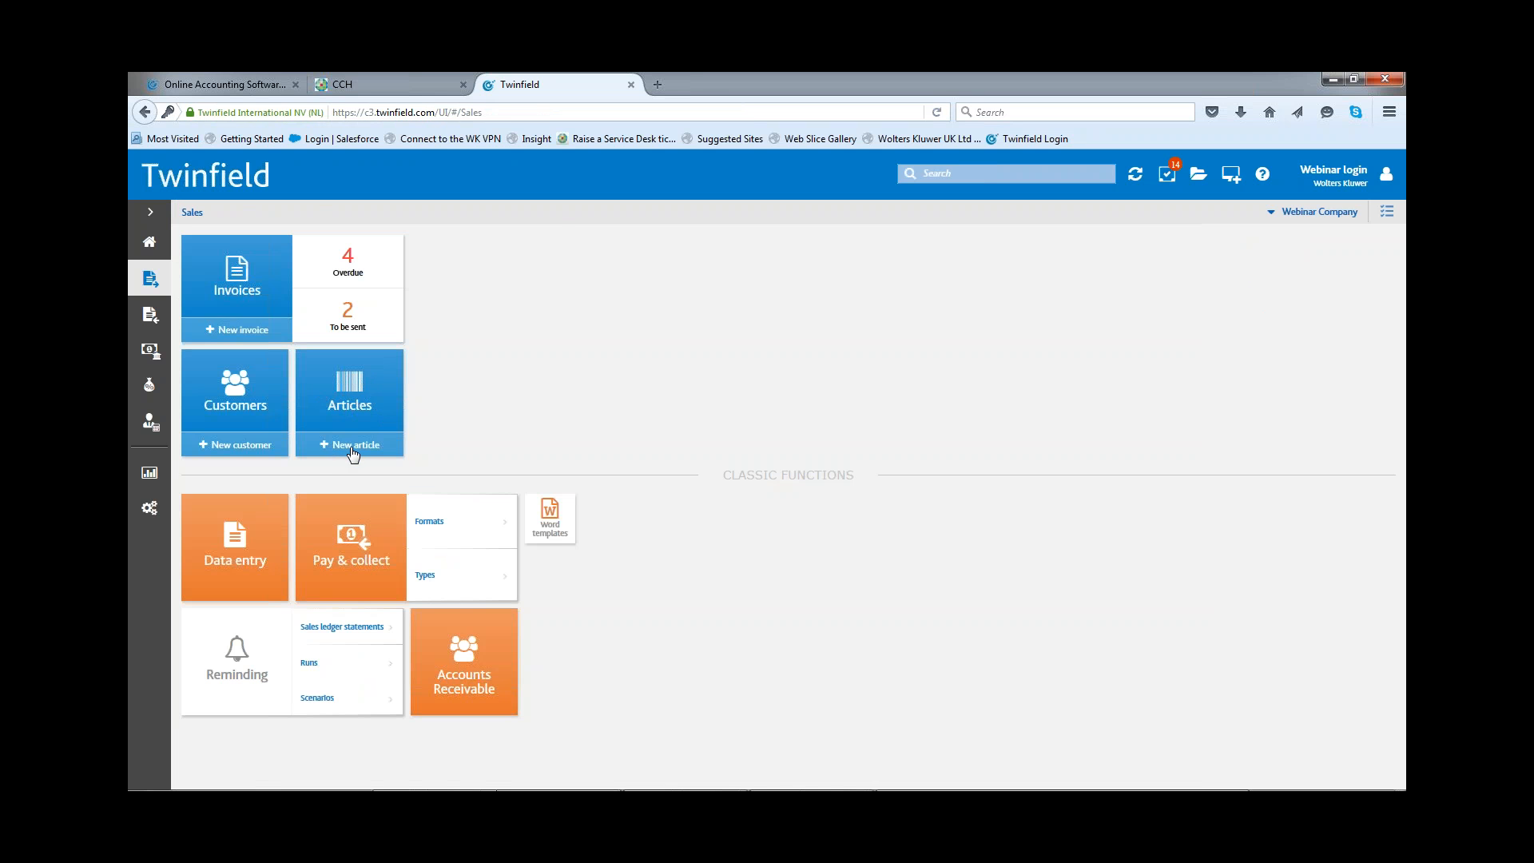
pyautogui.click(366, 404)
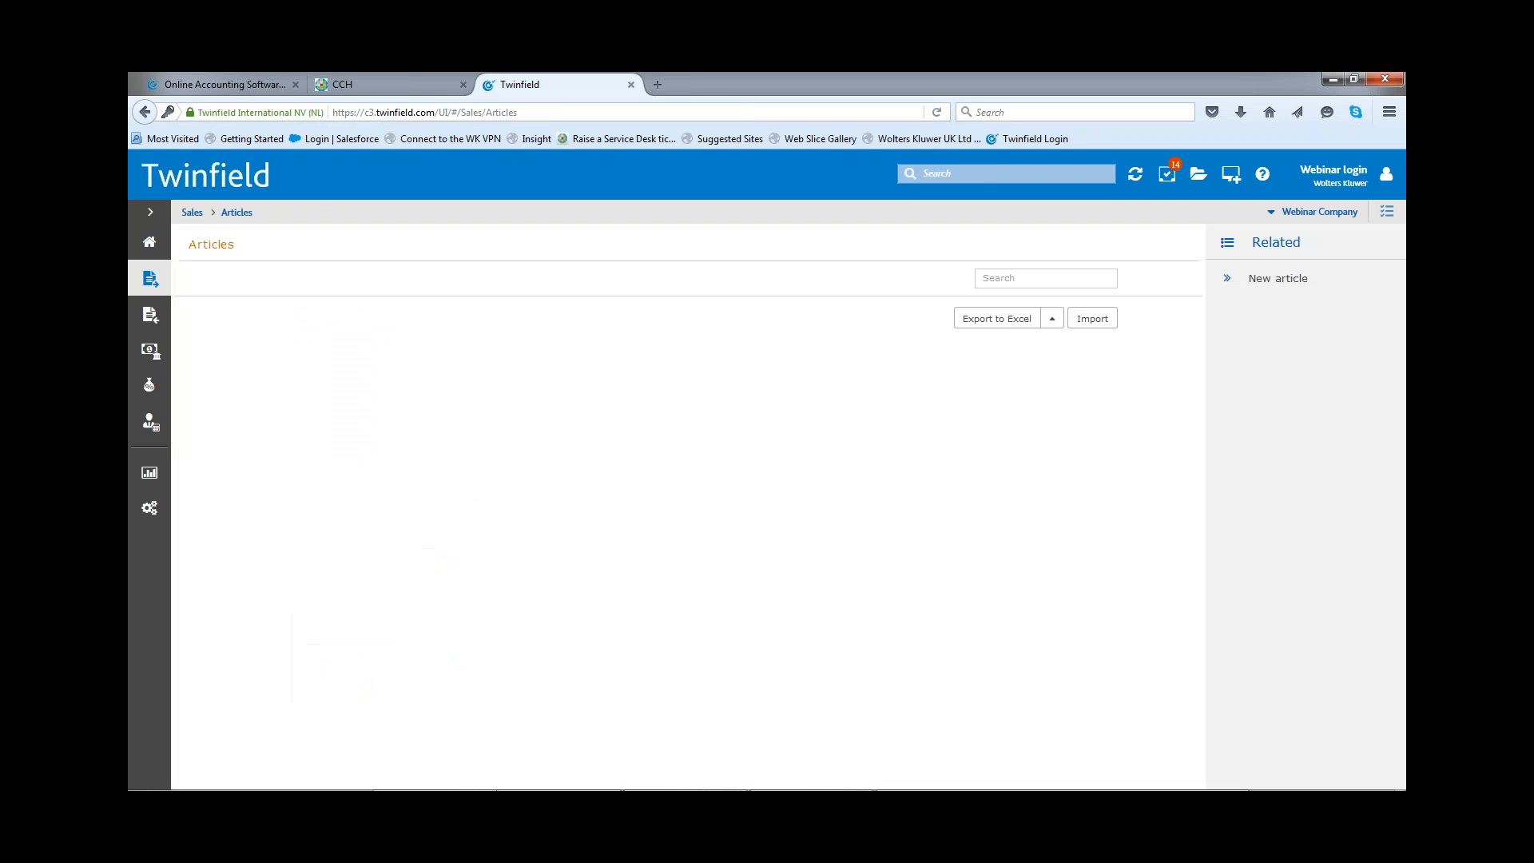
pyautogui.click(1251, 289)
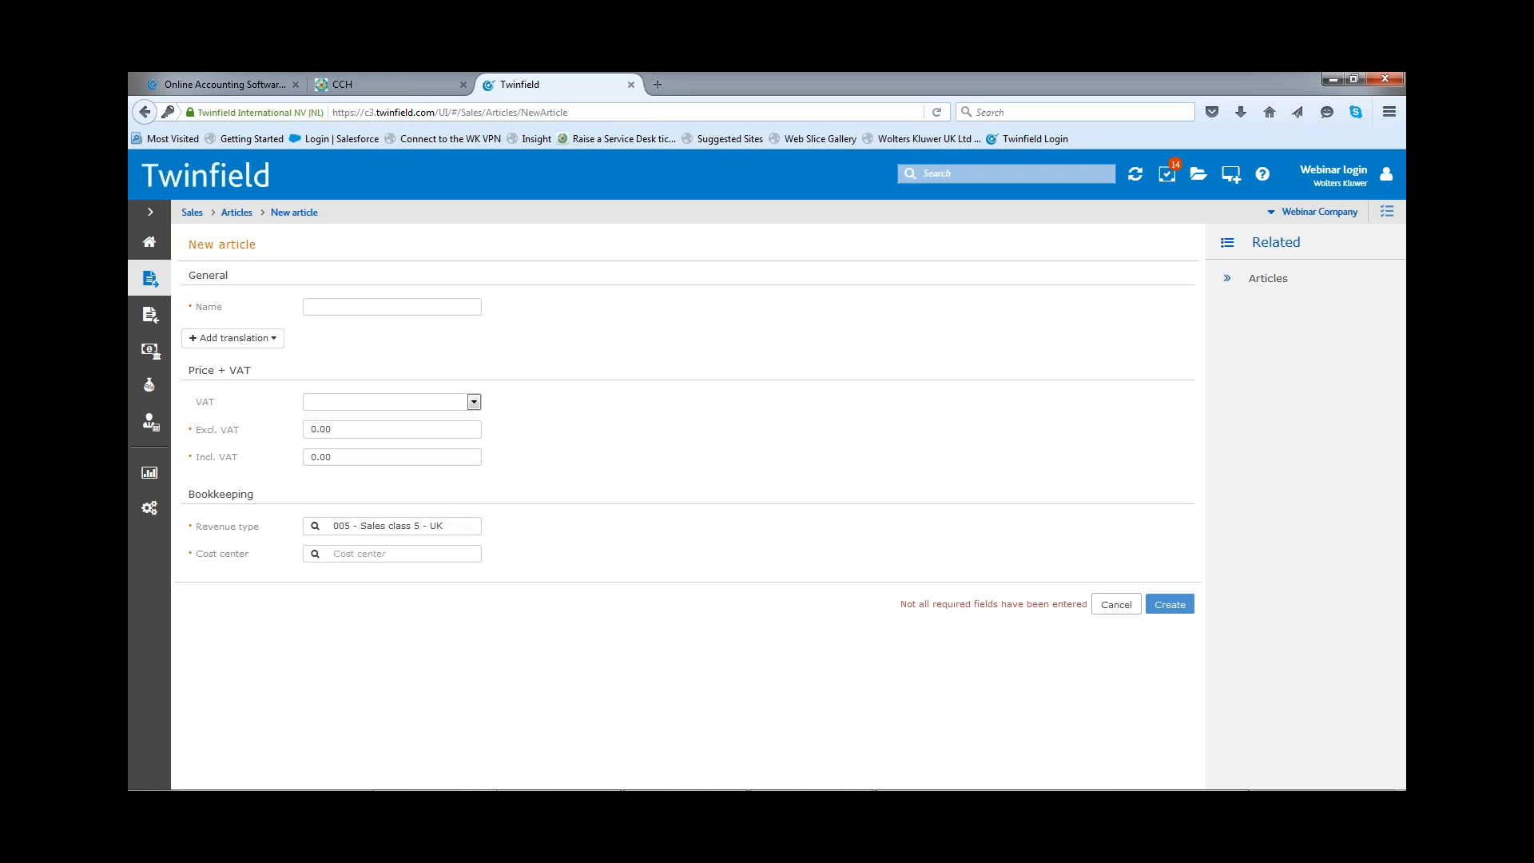
pyautogui.click(419, 307)
pyautogui.write('Mem')
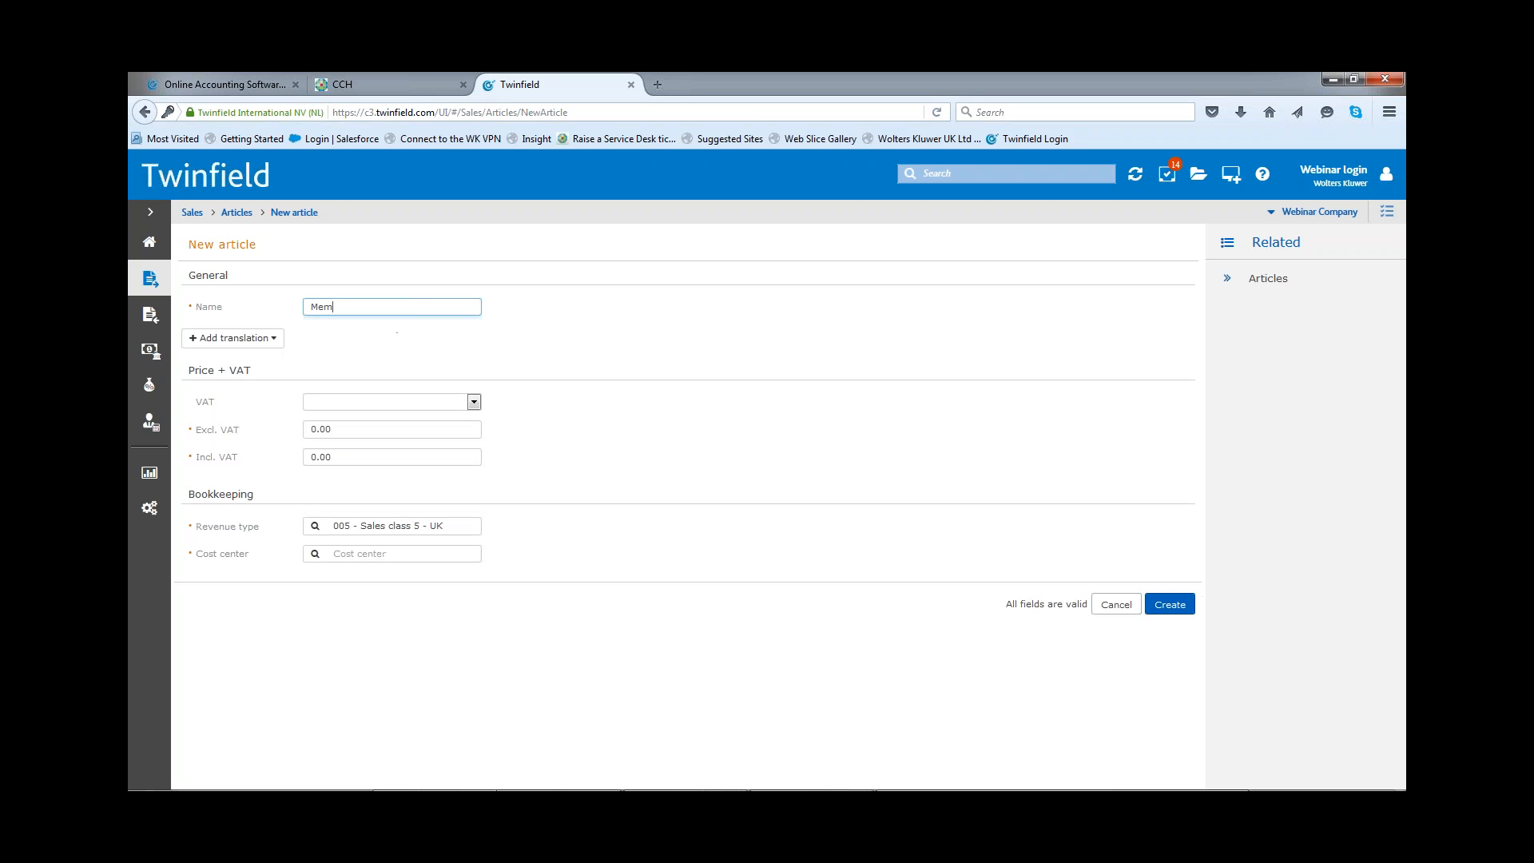
pyautogui.write('bership')
# Step: Set the Membership article's VAT code to S-ZERO and its price excluding VAT to 50
pyautogui.click(475, 403)
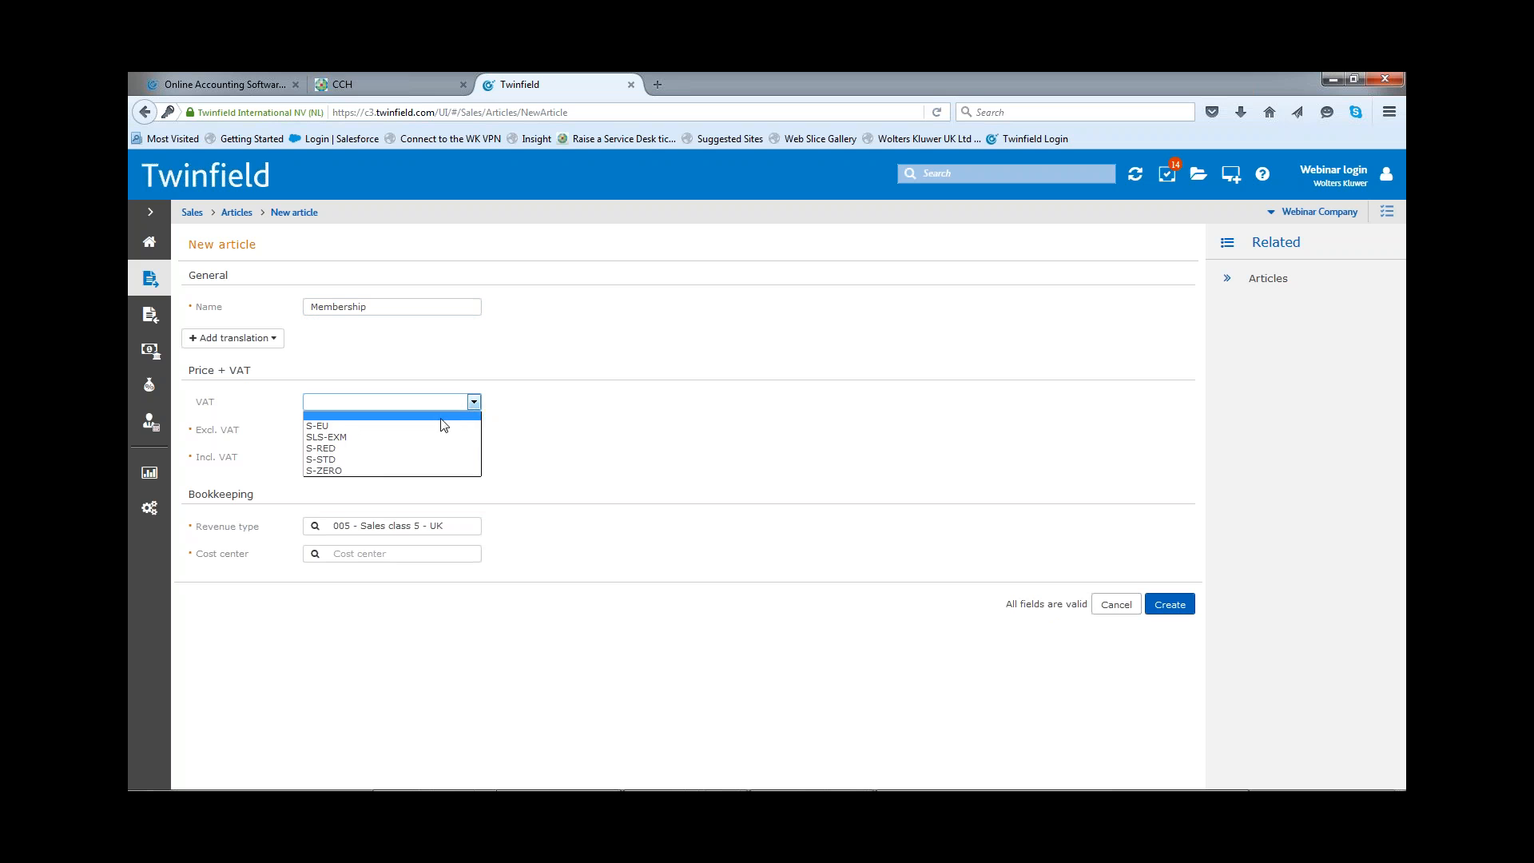
pyautogui.click(375, 470)
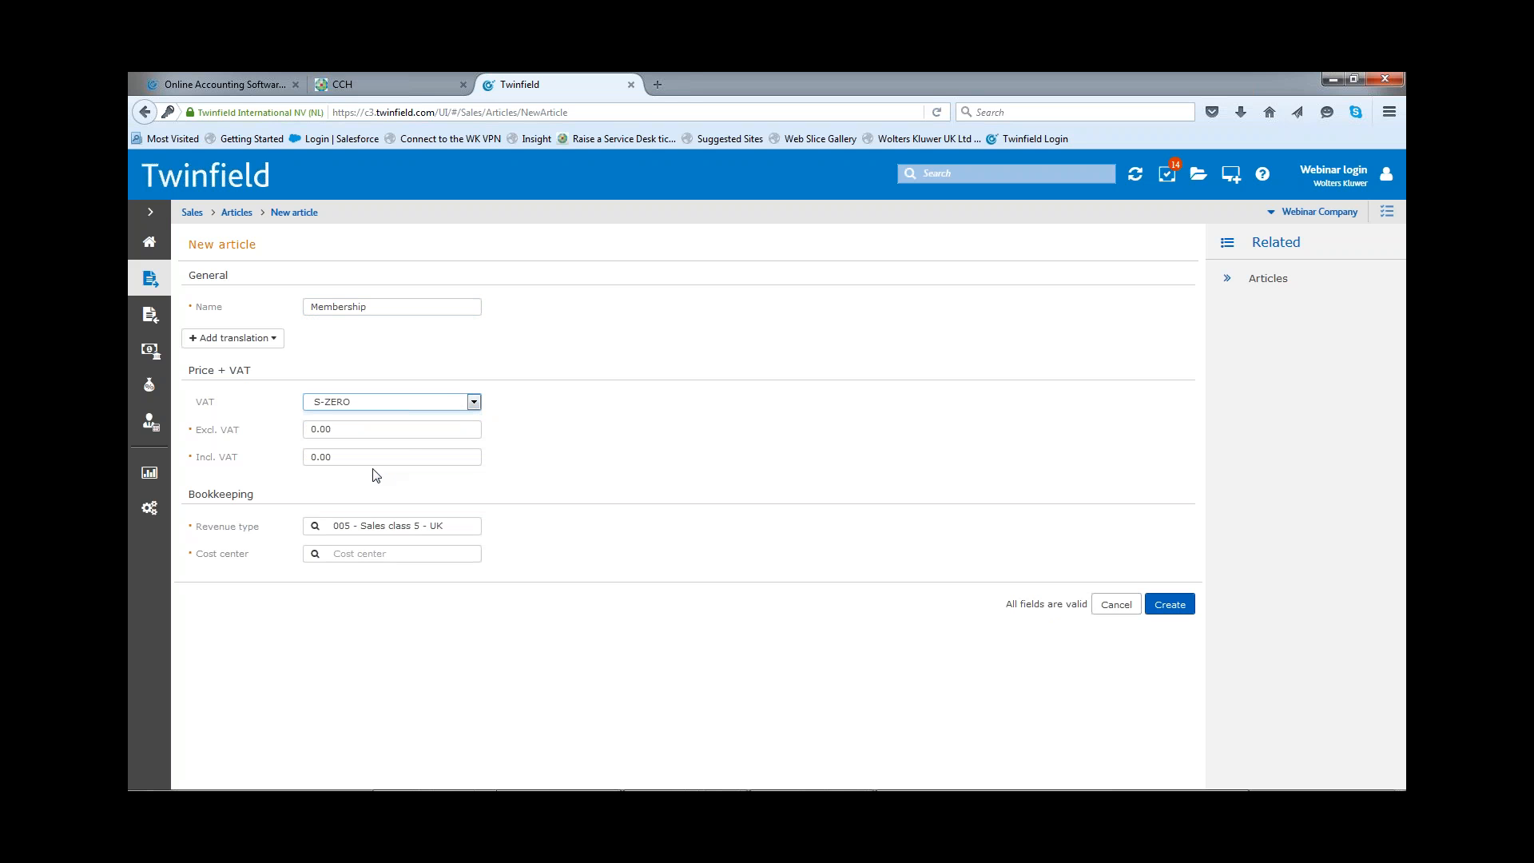
pyautogui.click(352, 429)
pyautogui.write('50')
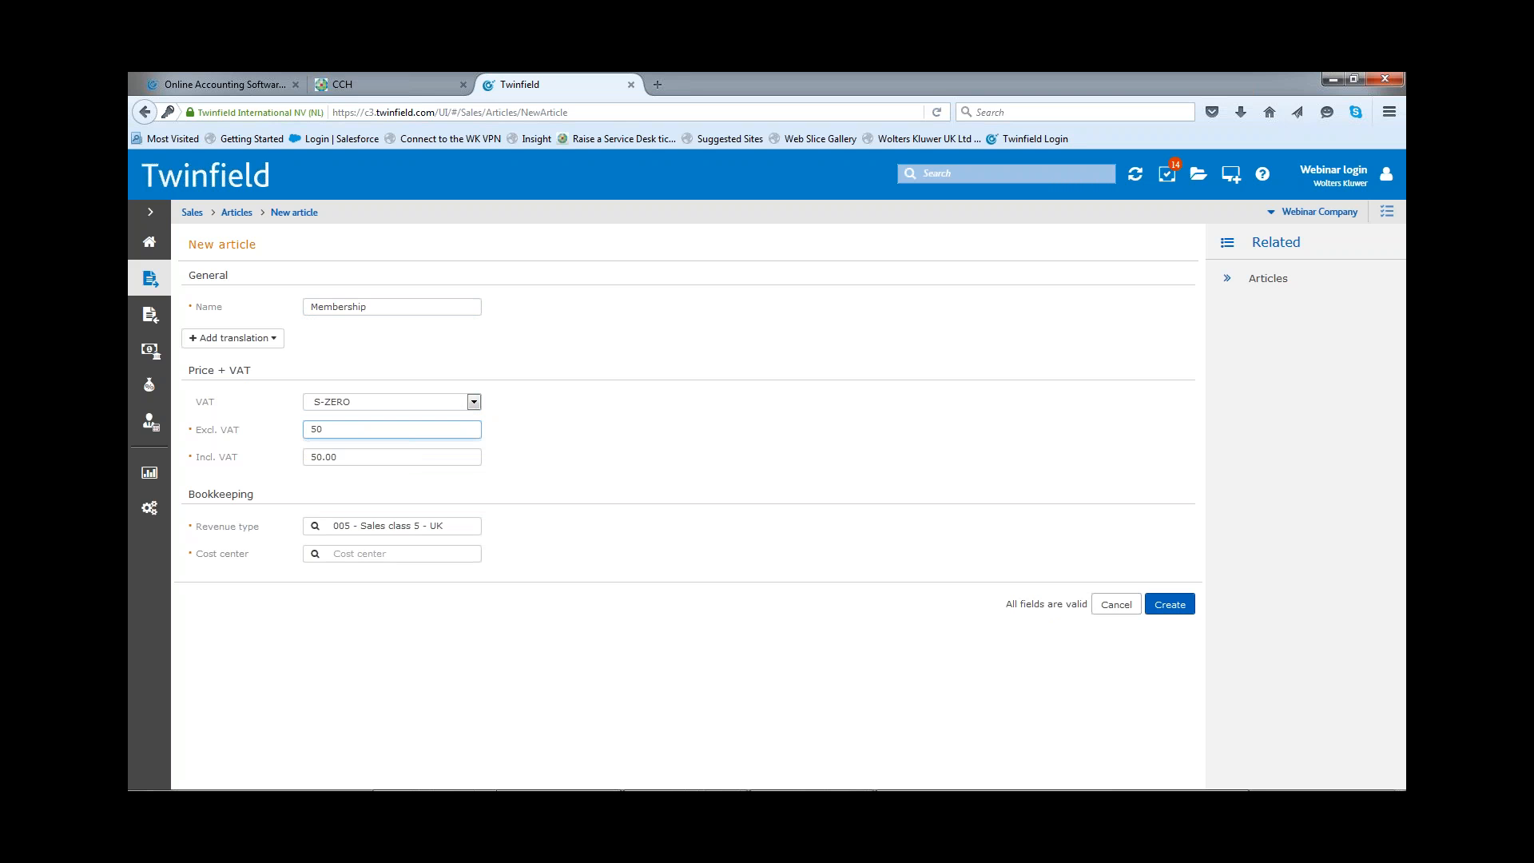
# Step: Set the revenue type to 001 - Sales class 1 - UK, leave the cost center empty and create the Membership article
pyautogui.click(448, 526)
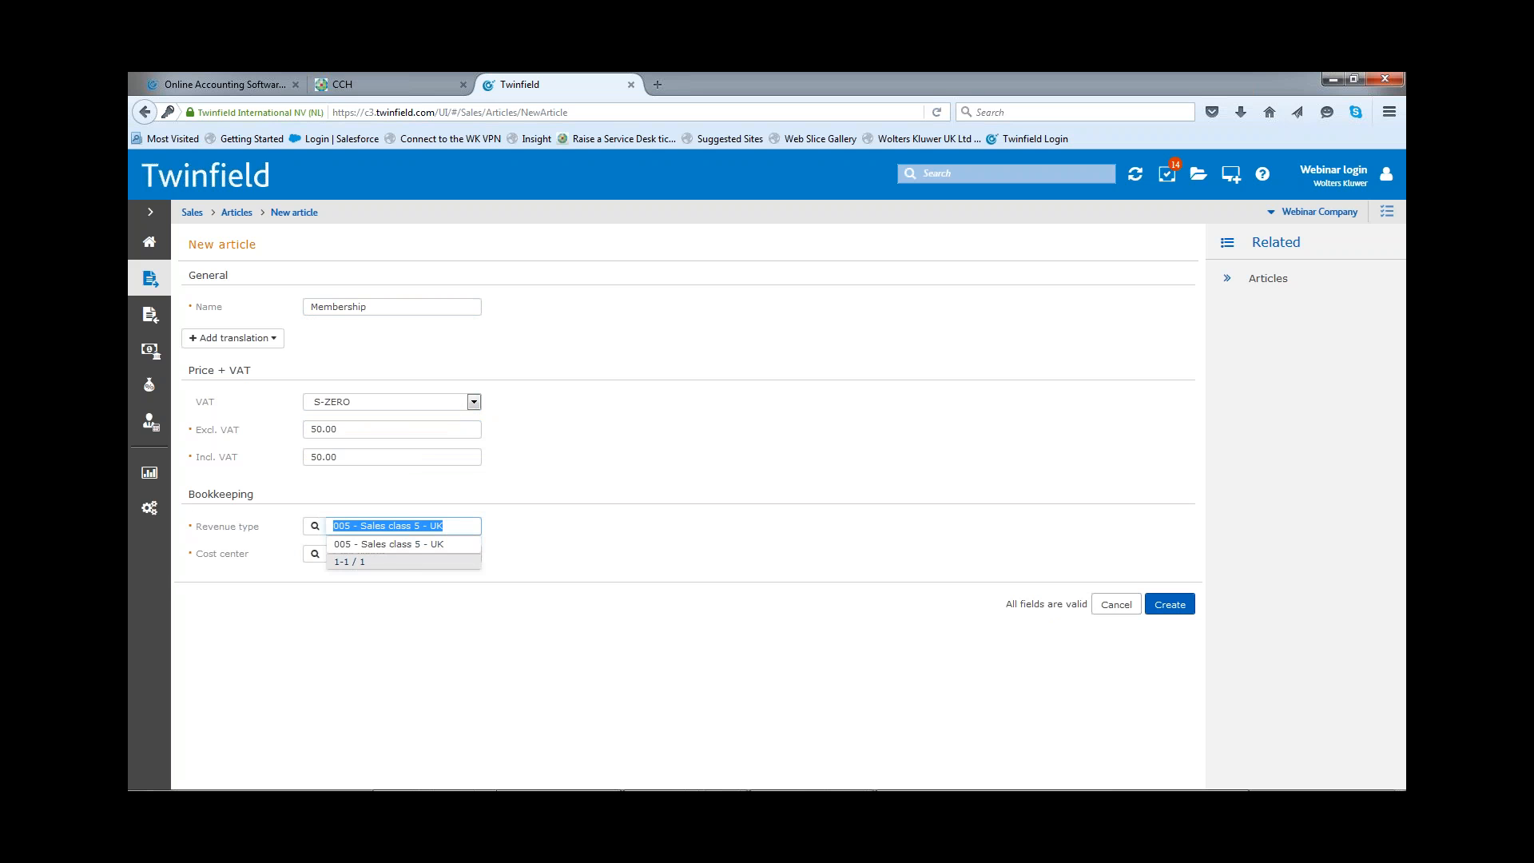
pyautogui.press('BackSpace')
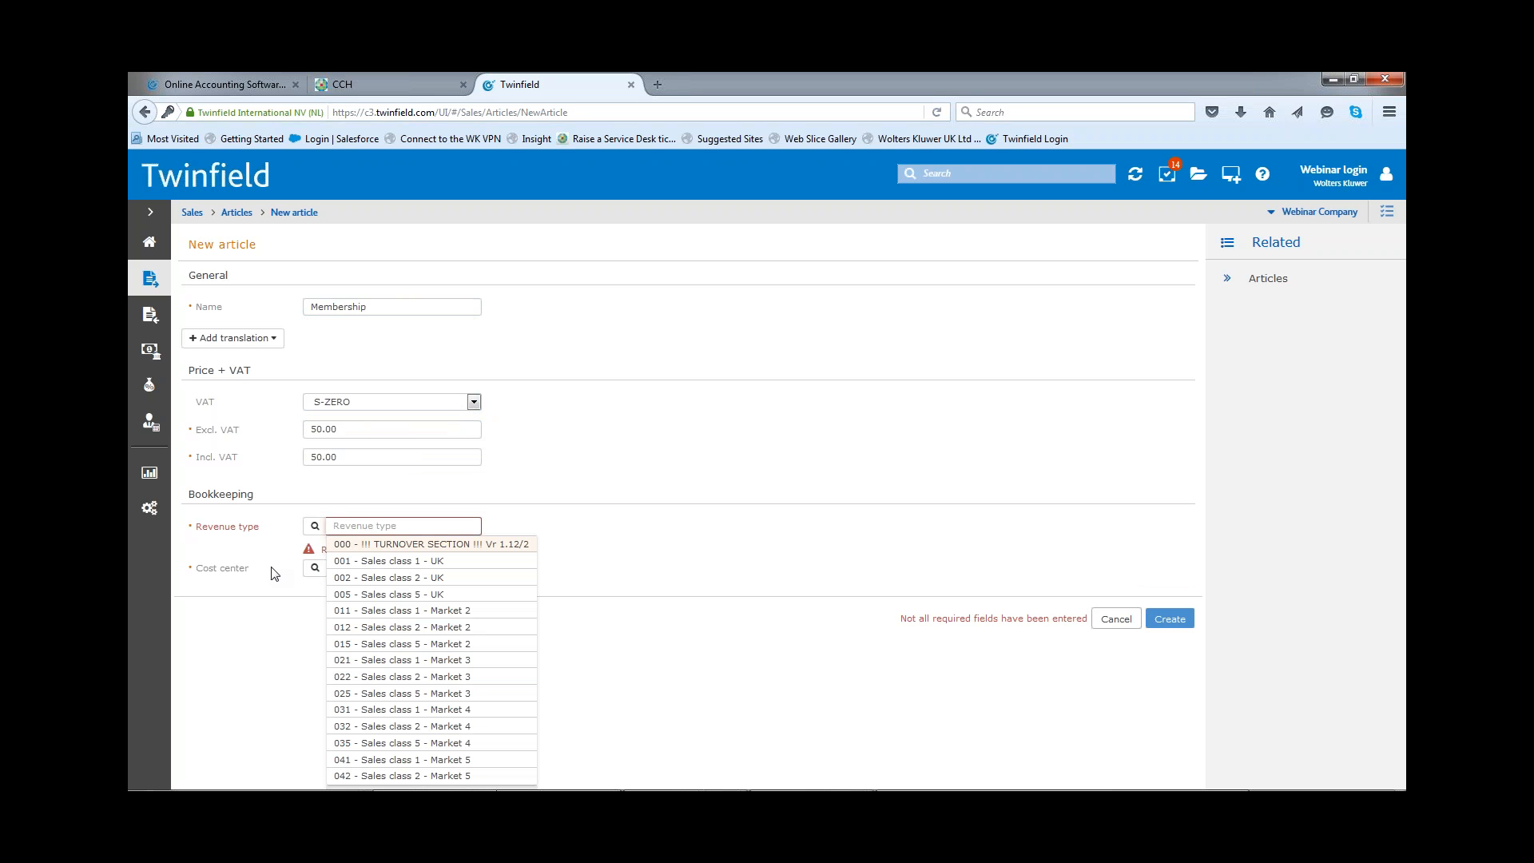
pyautogui.click(402, 560)
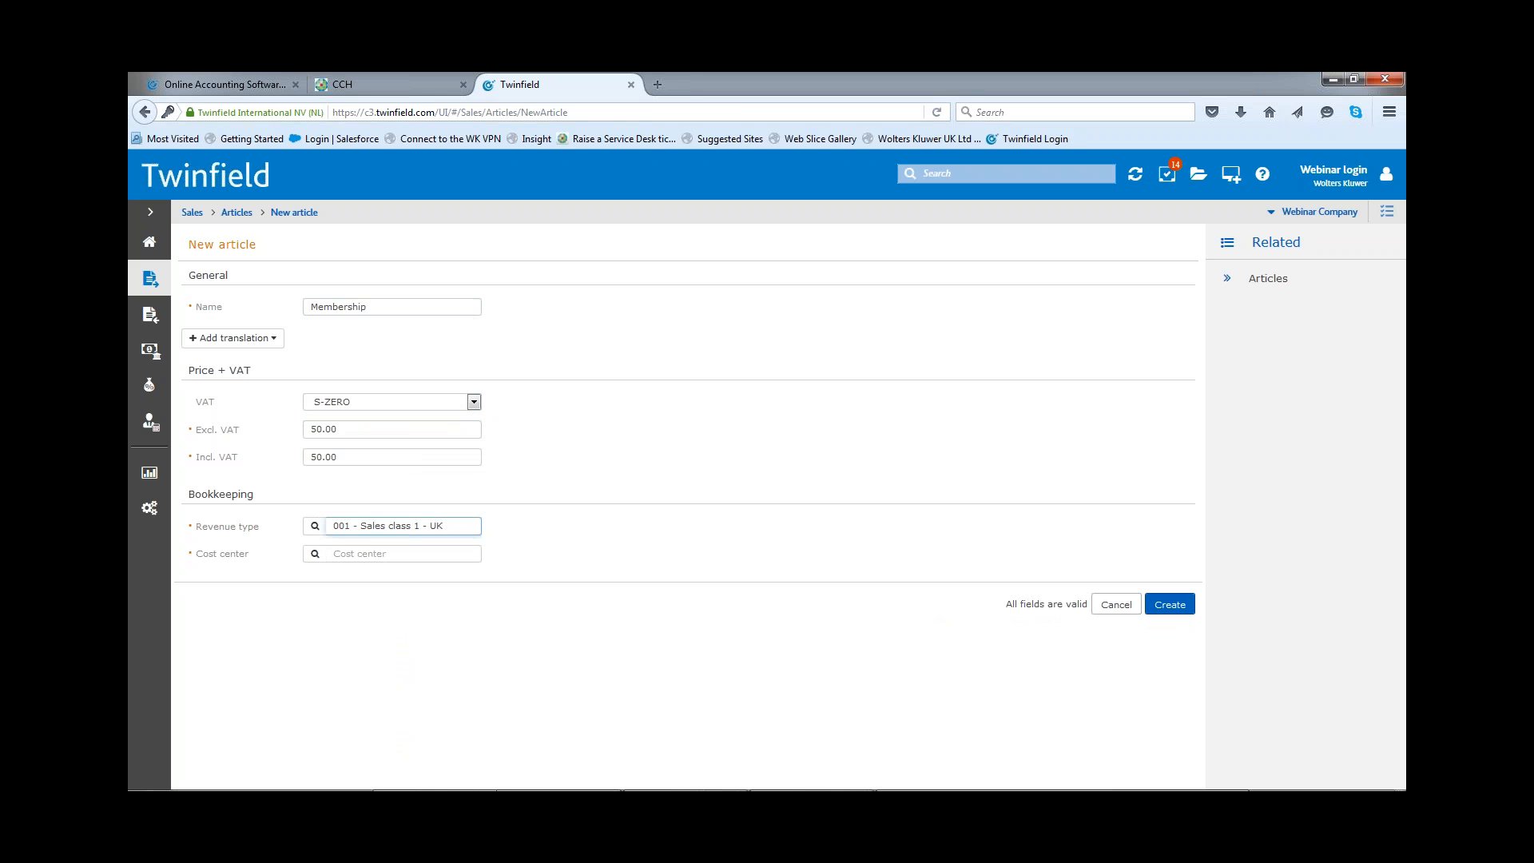
pyautogui.click(362, 554)
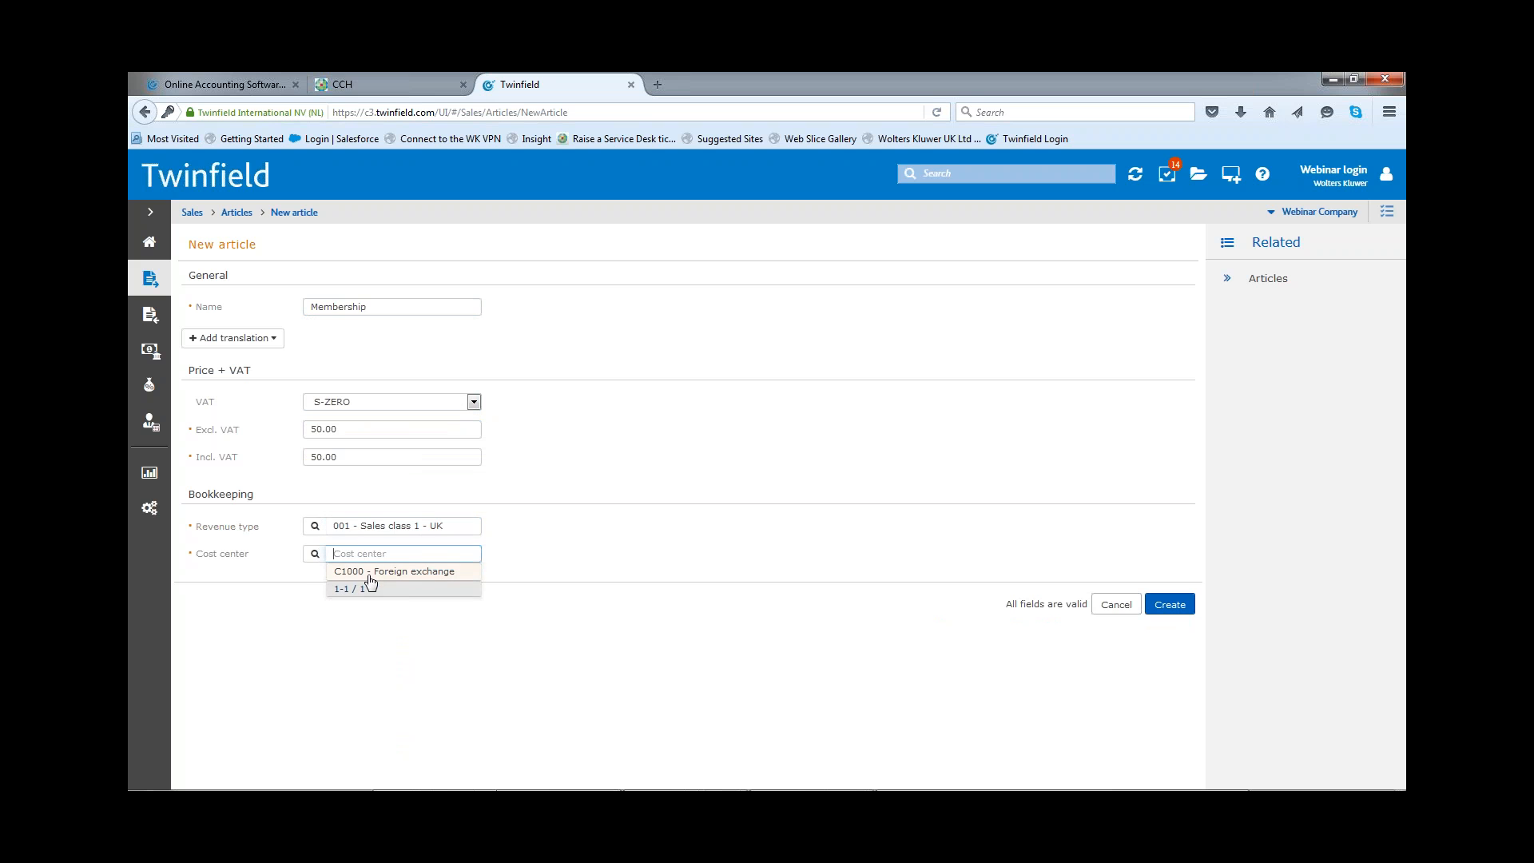
pyautogui.click(683, 558)
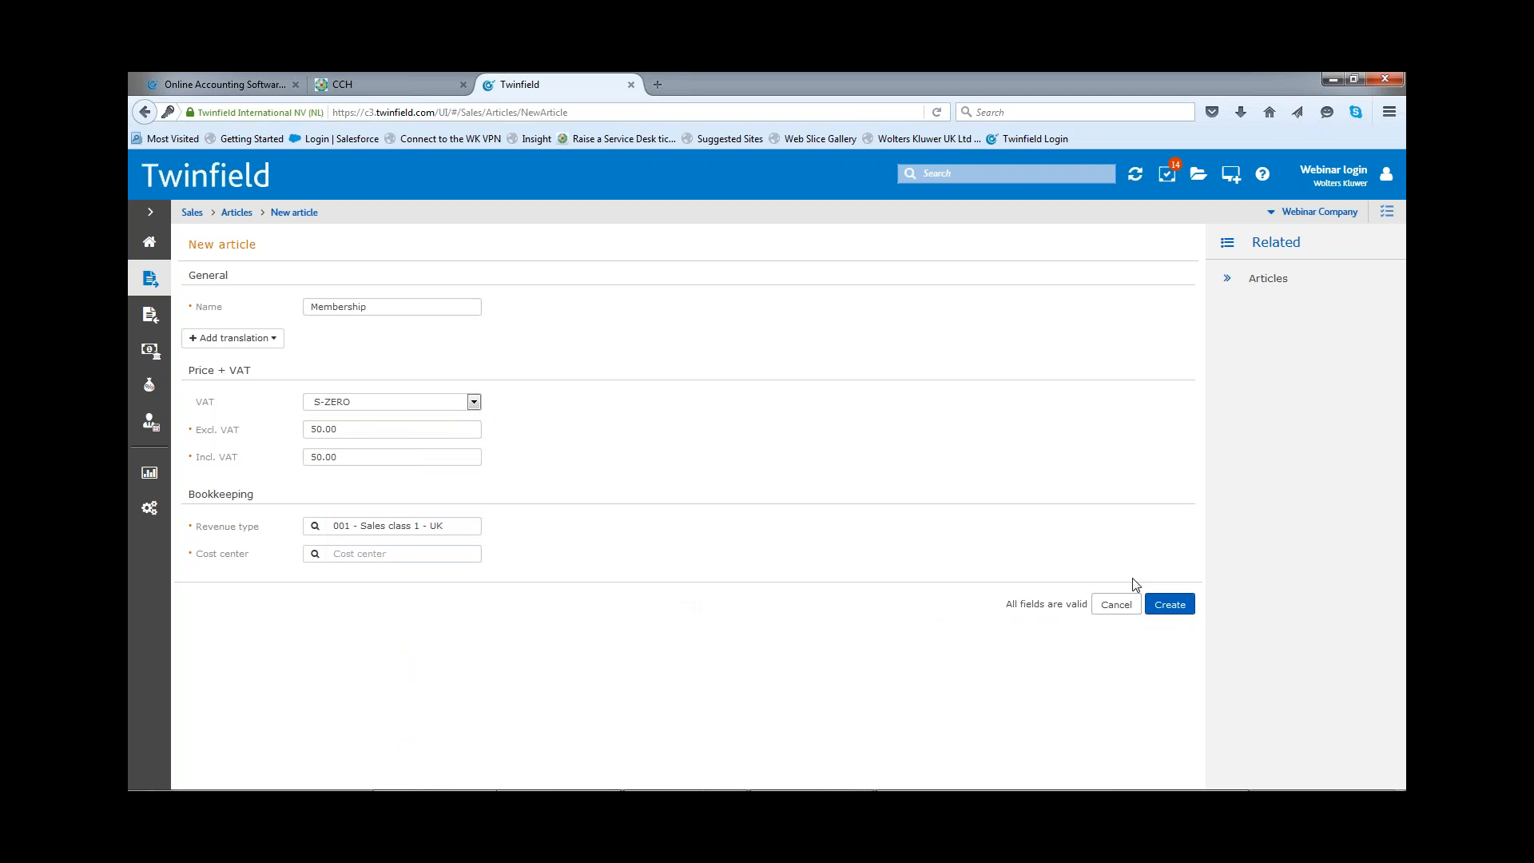
pyautogui.click(1169, 605)
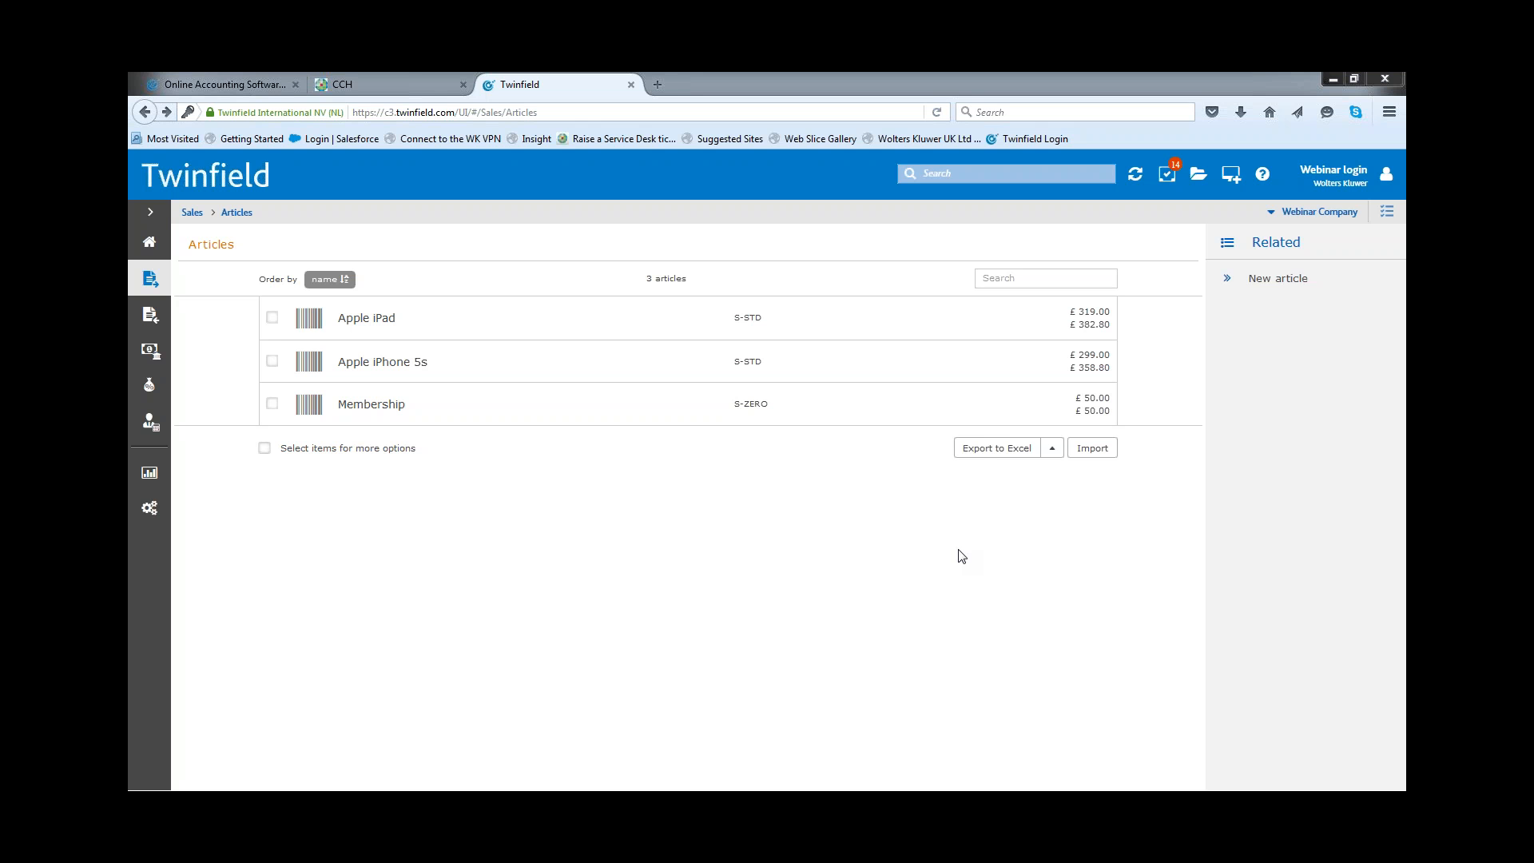
# Step: Go to the sales invoices overview and open the invoice email template
pyautogui.click(193, 214)
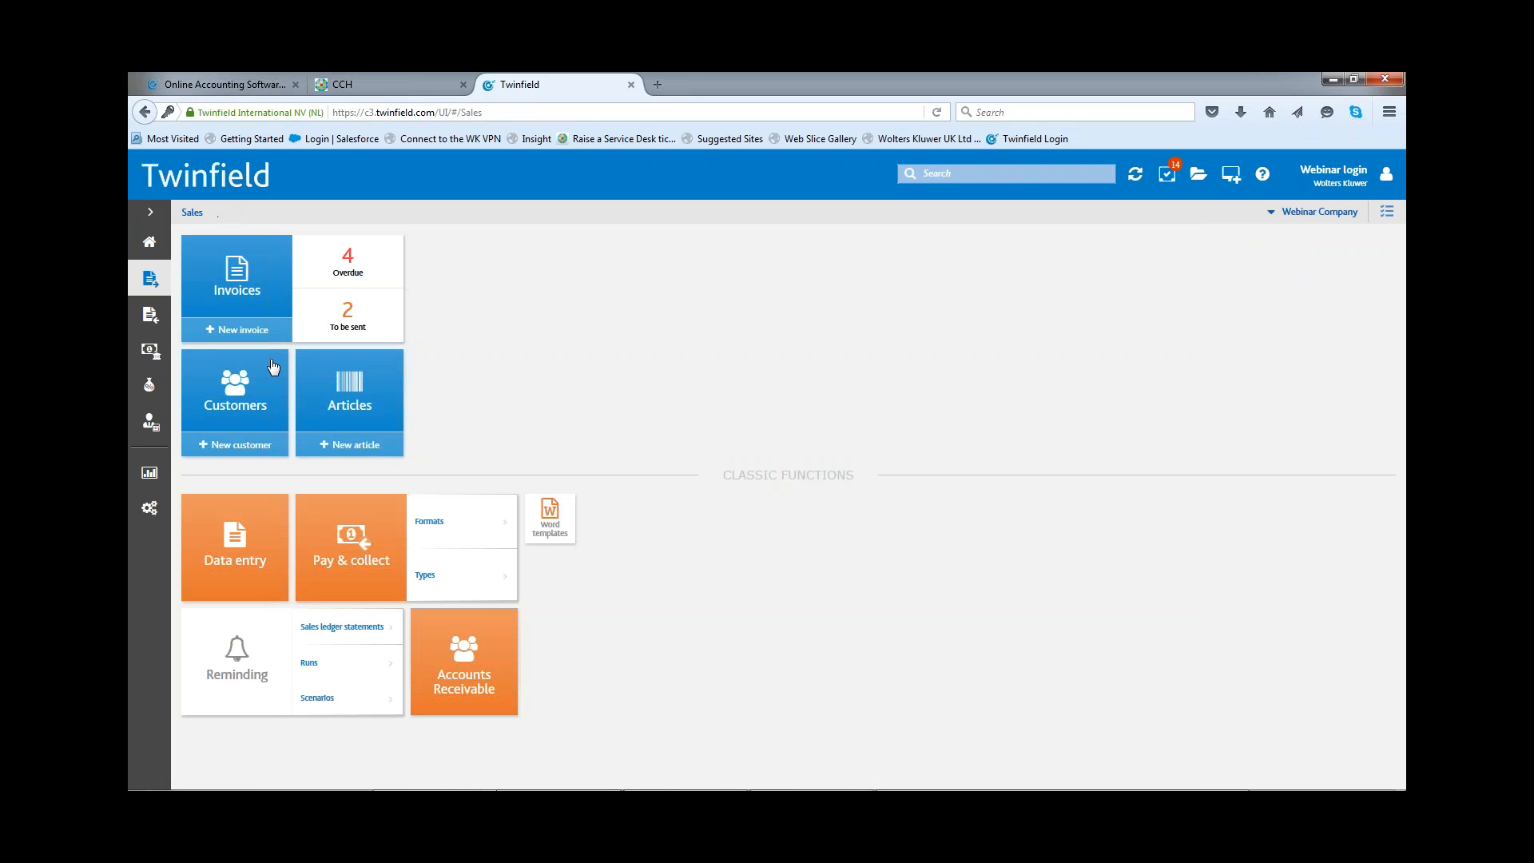
pyautogui.click(224, 293)
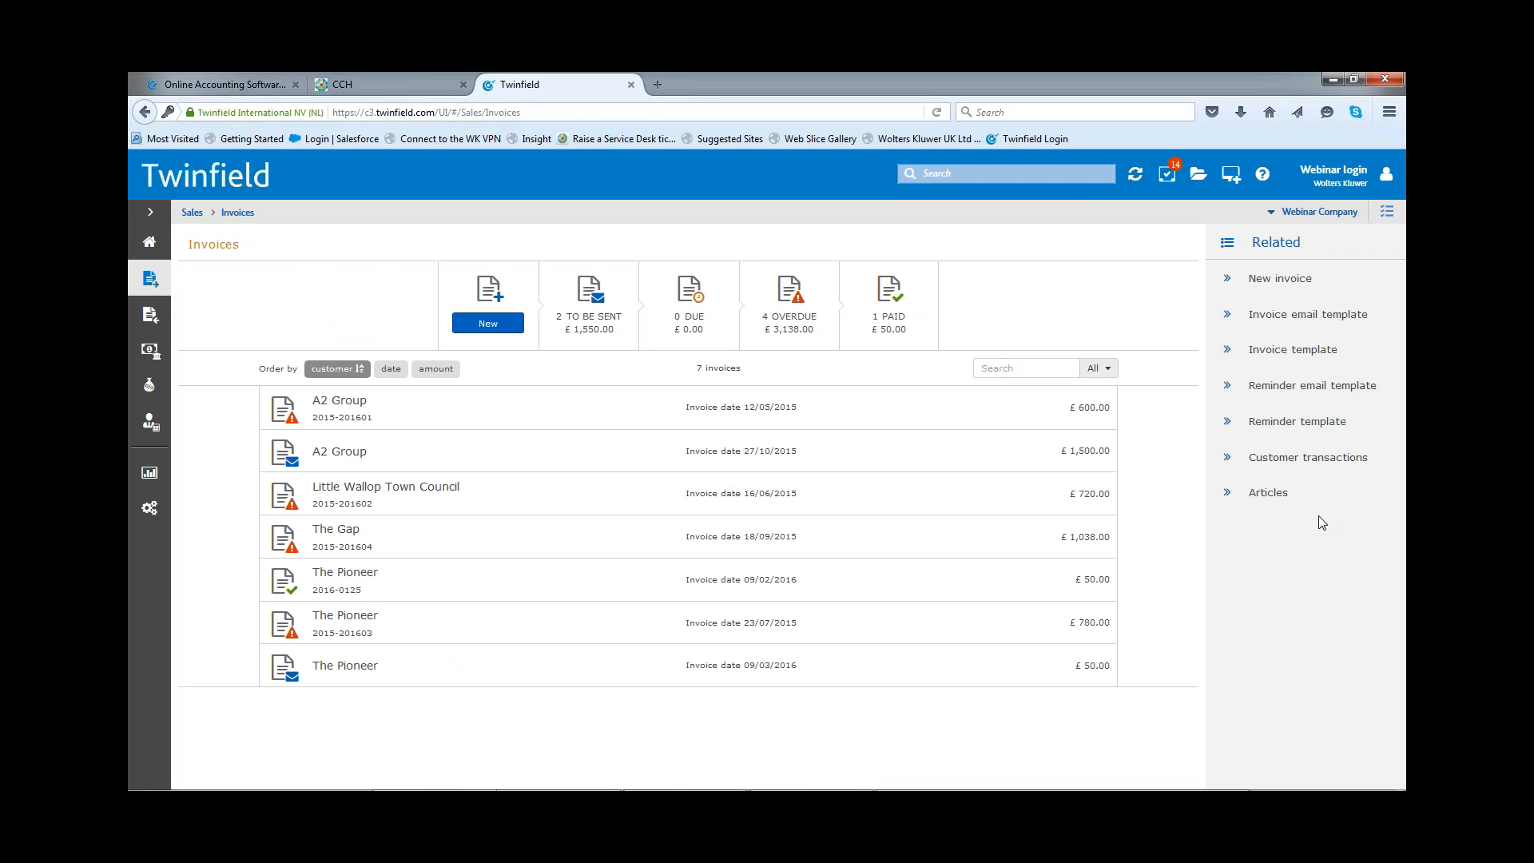
pyautogui.click(1346, 320)
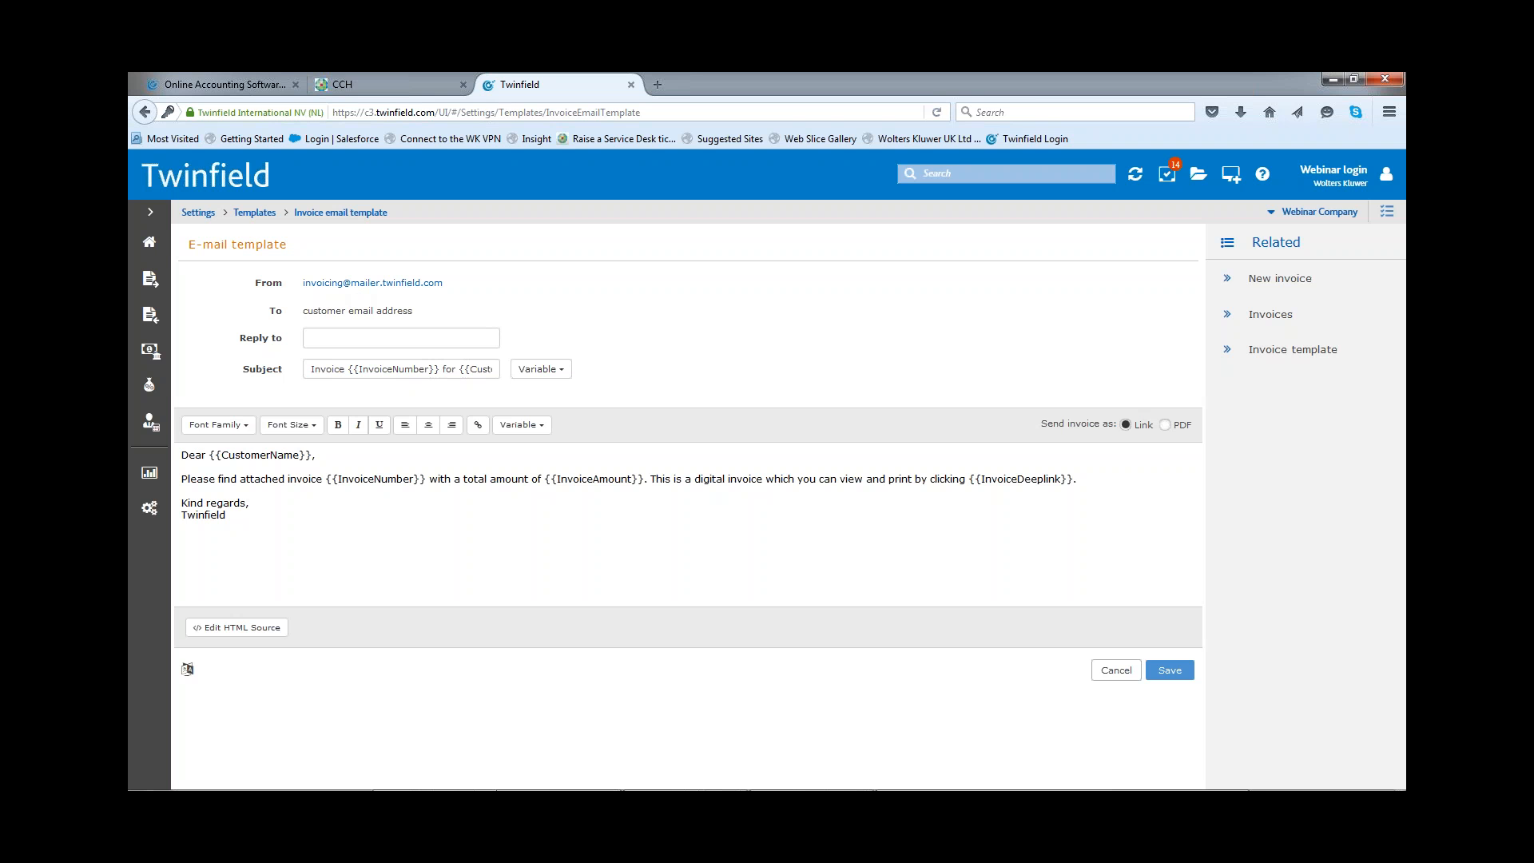
# Step: Enter a new sender e-mail address for the invoice email template and submit it for verification
pyautogui.click(366, 289)
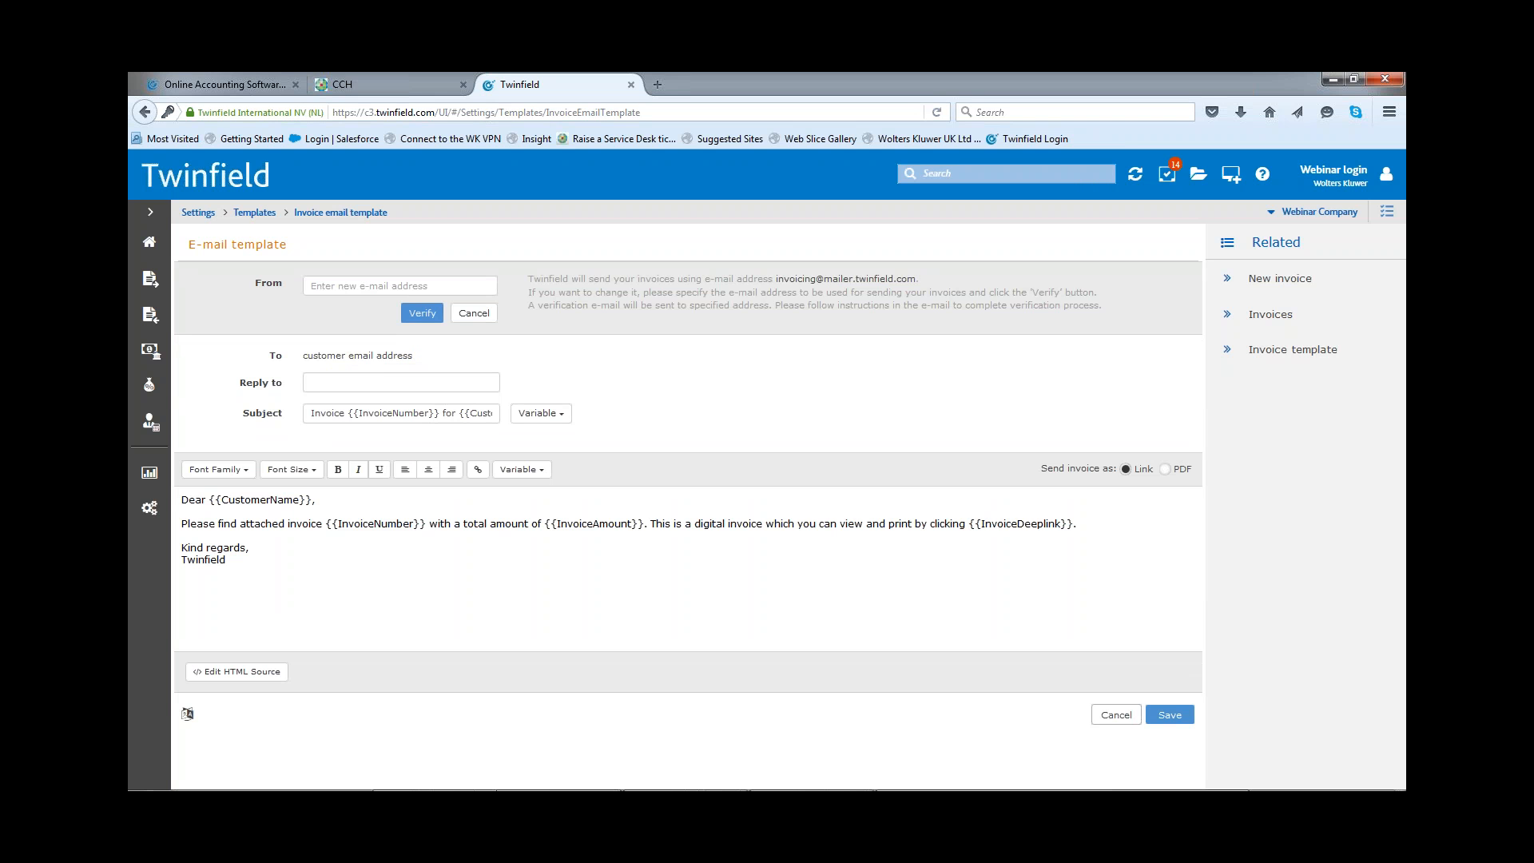
pyautogui.click(348, 290)
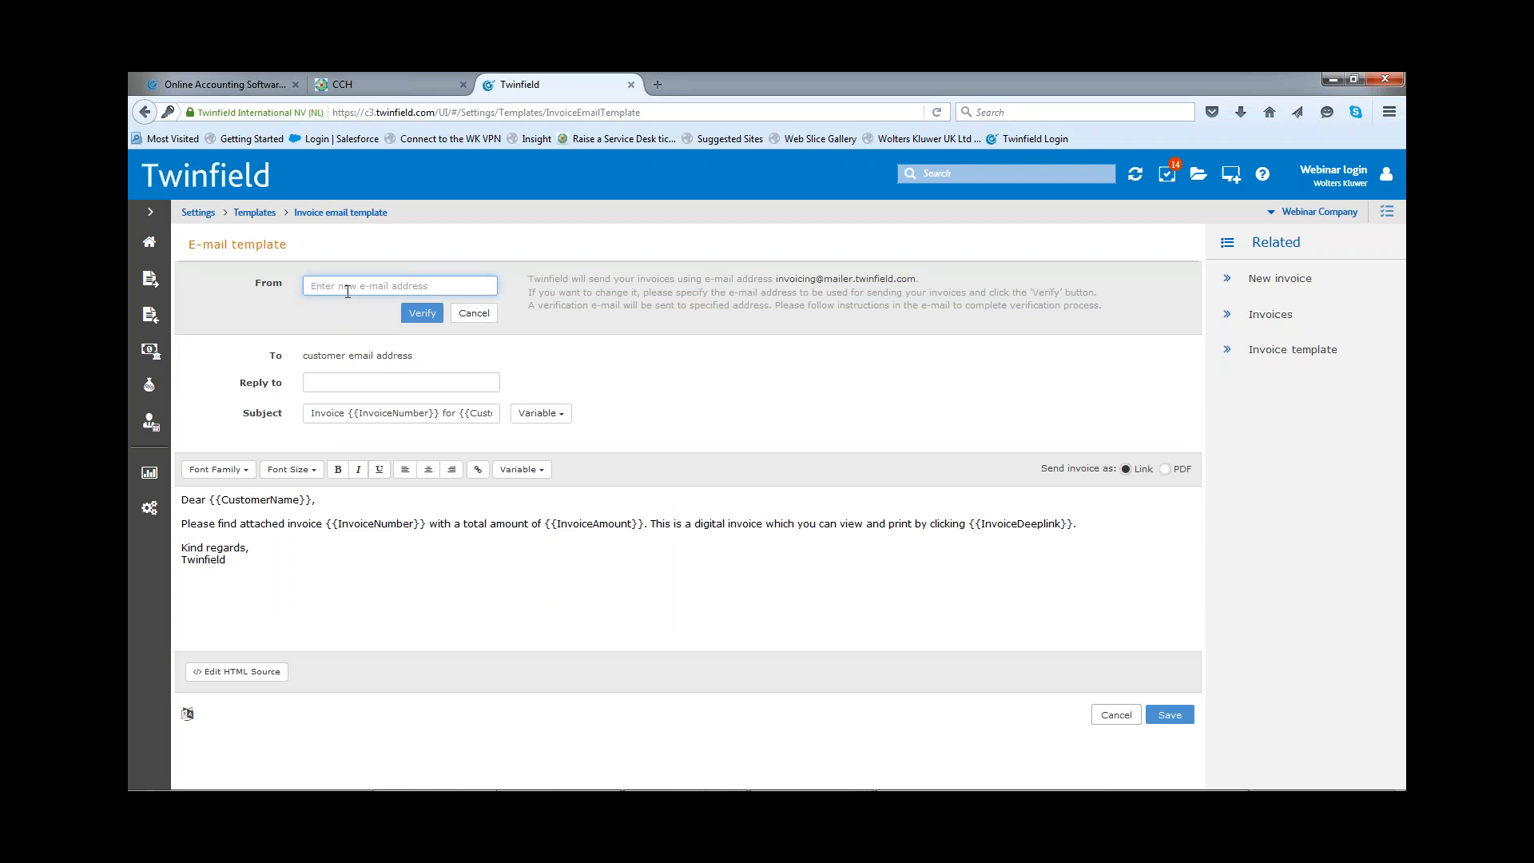
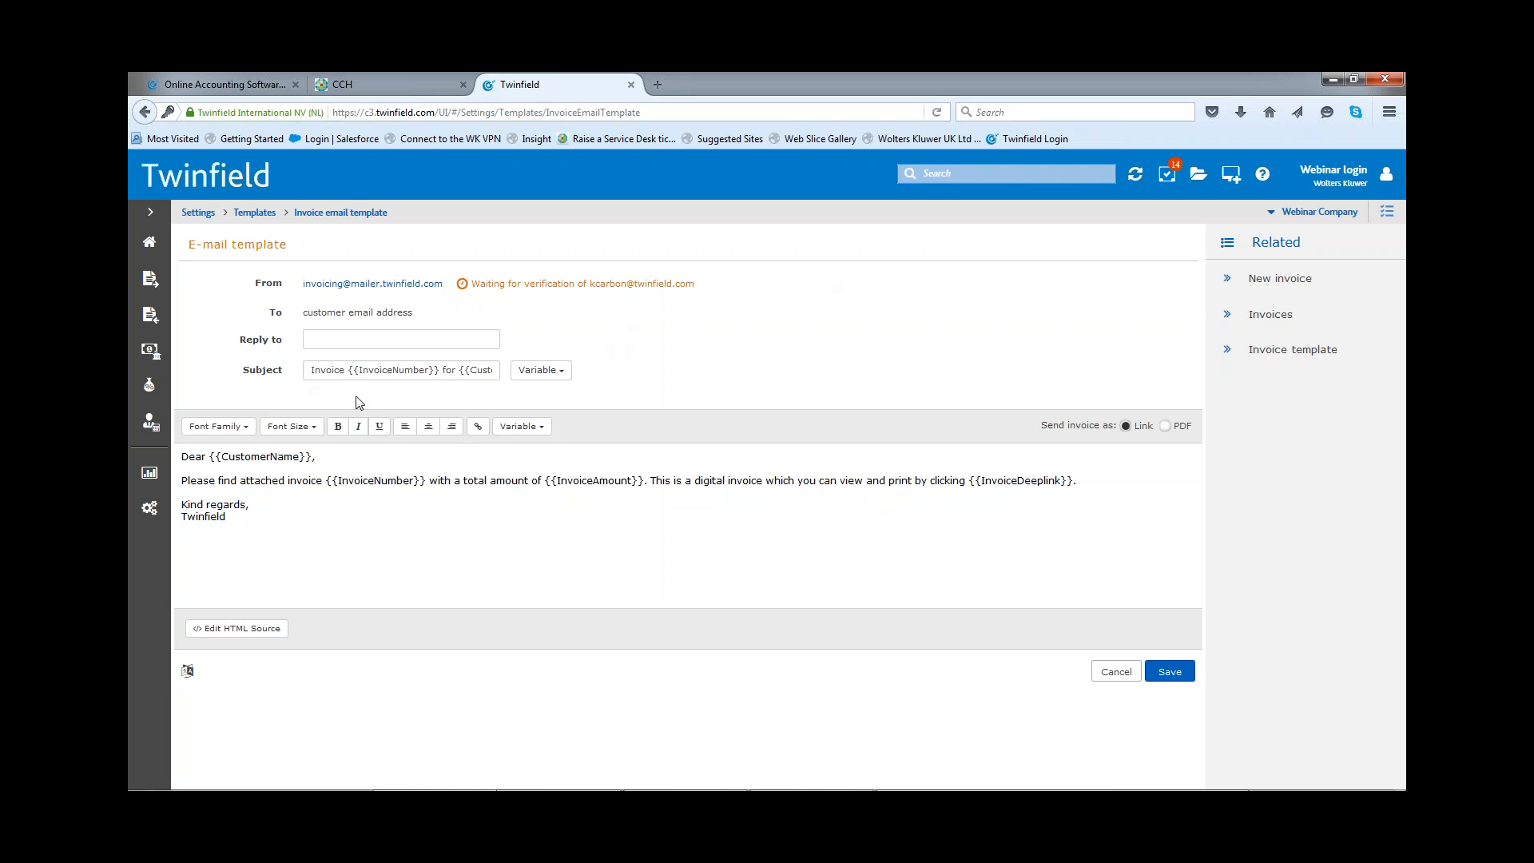
# Step: Replace the email subject with the customer name variable, the word "Invoice" and the invoice number variable
pyautogui.click(568, 378)
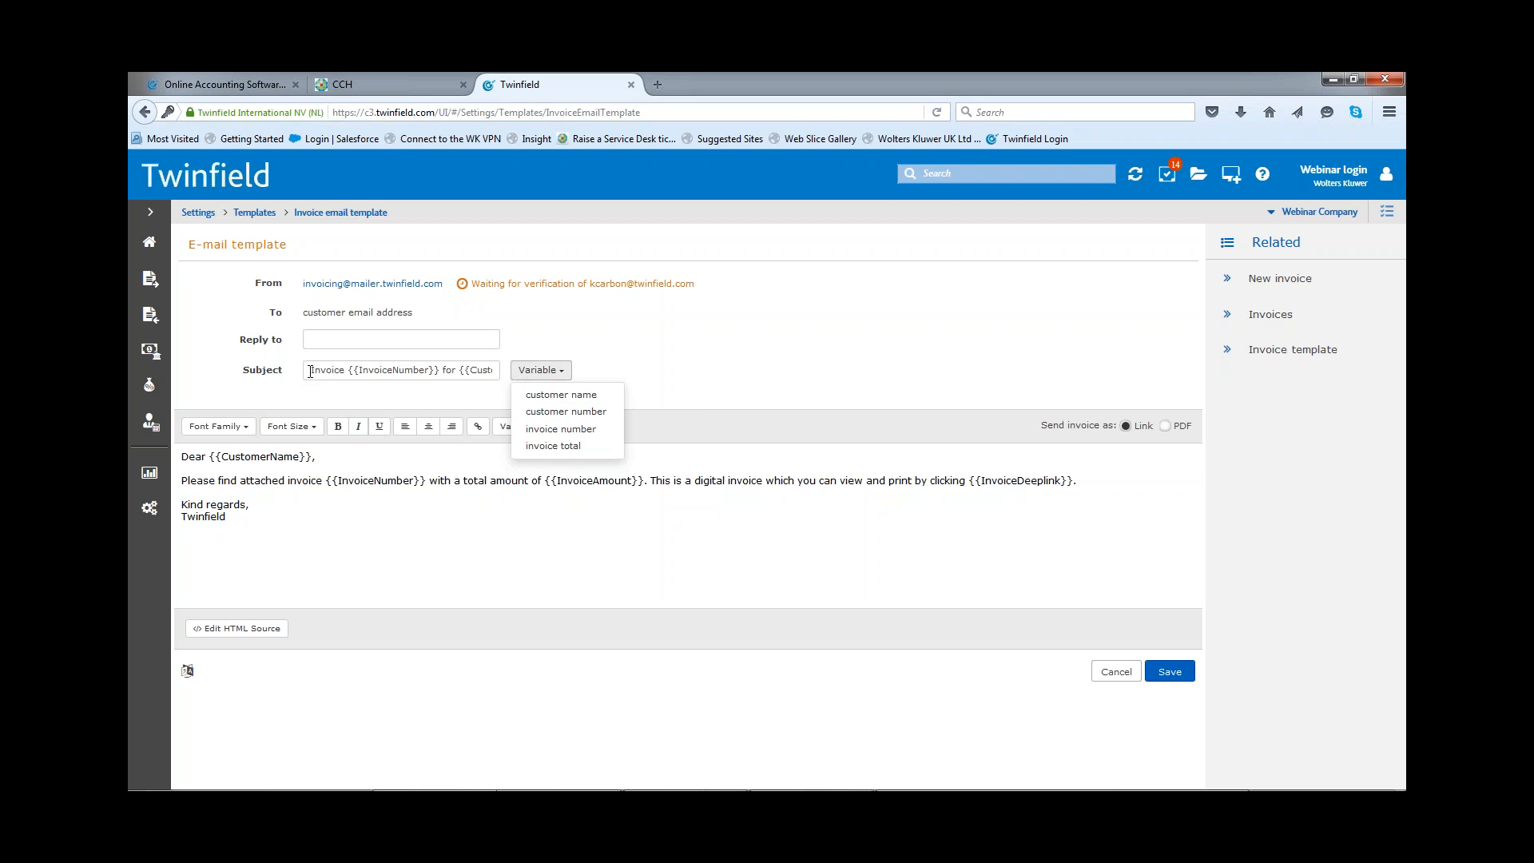
pyautogui.moveTo(304, 368); pyautogui.dragTo(495, 370)
pyautogui.press('BackSpace')
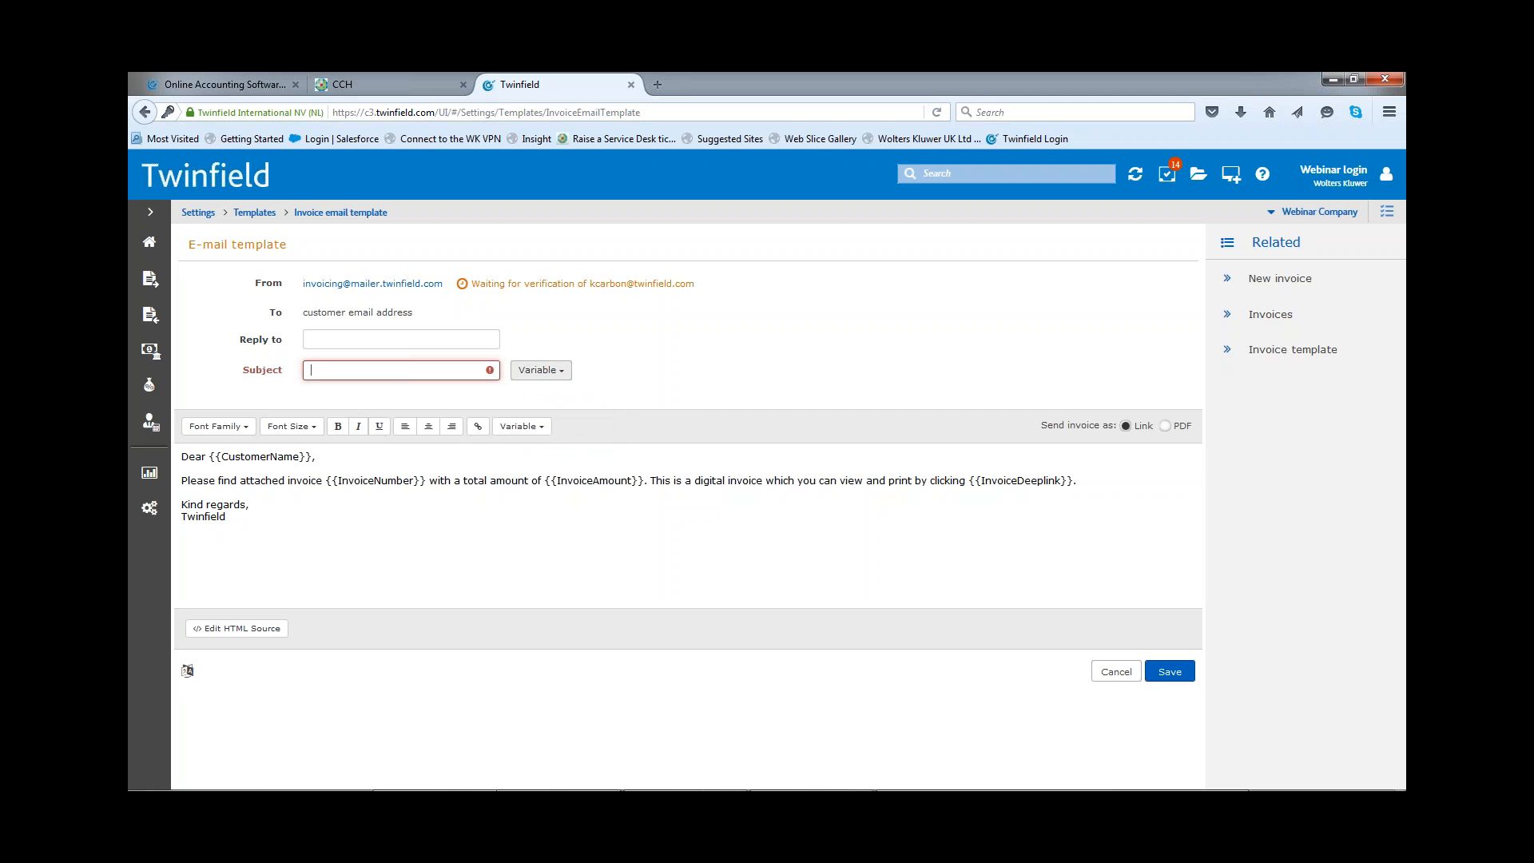
pyautogui.click(559, 369)
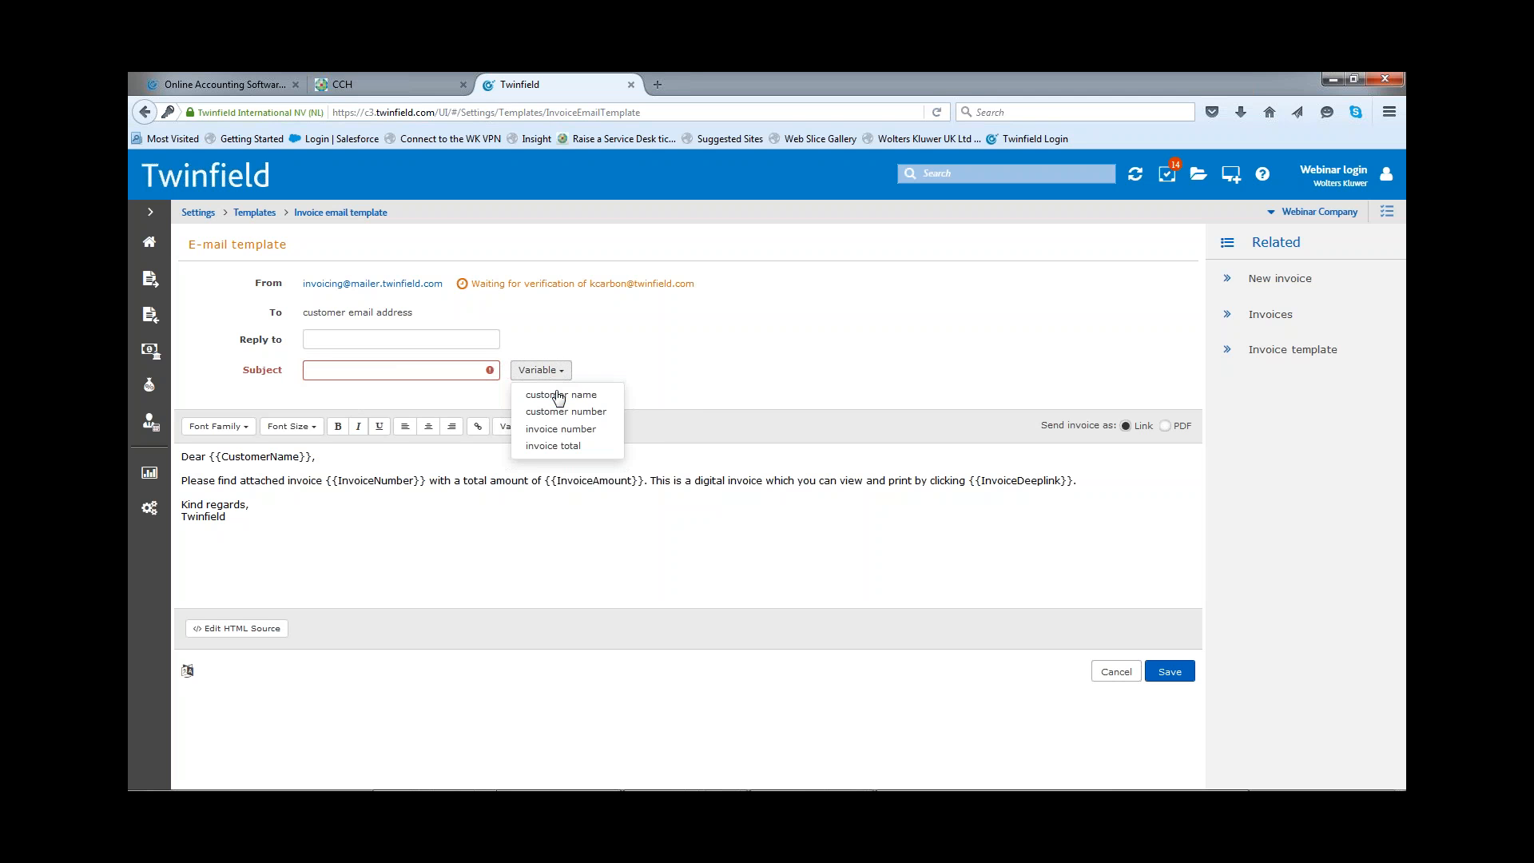
pyautogui.click(553, 395)
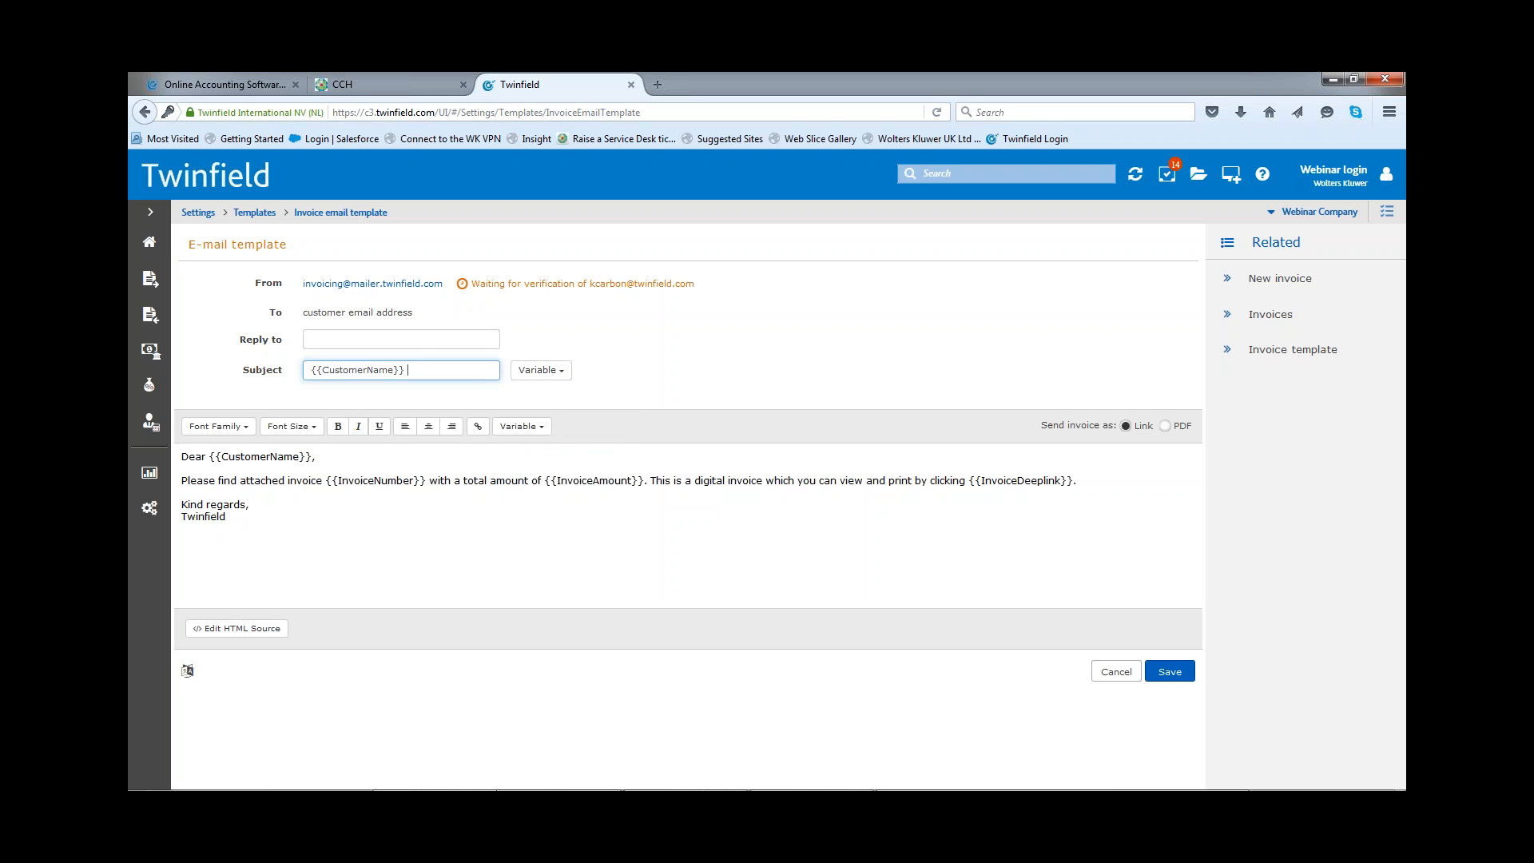
pyautogui.write('In')
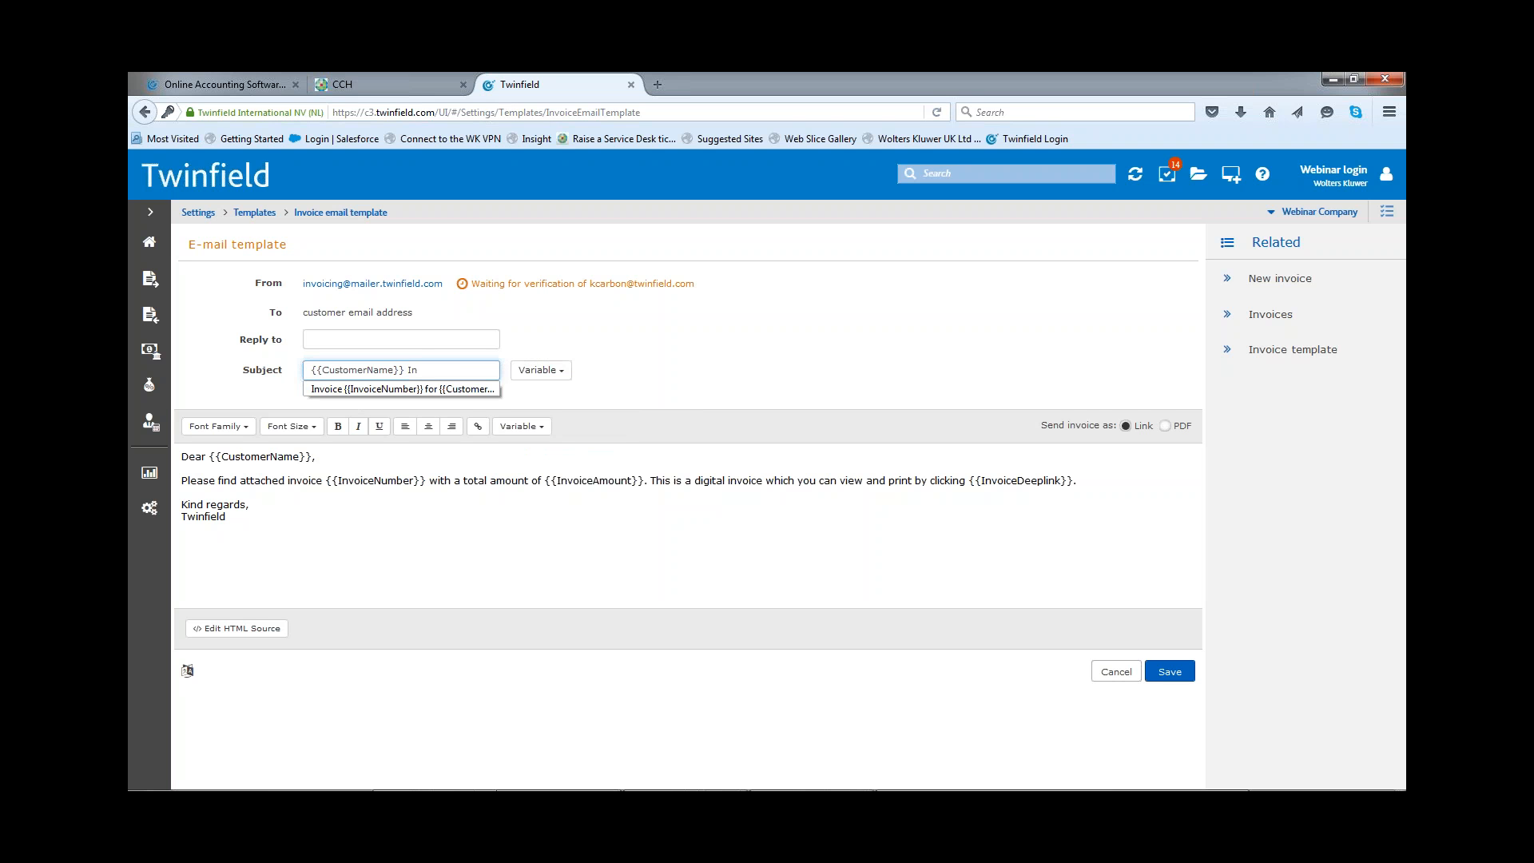
pyautogui.write('voice')
pyautogui.click(539, 370)
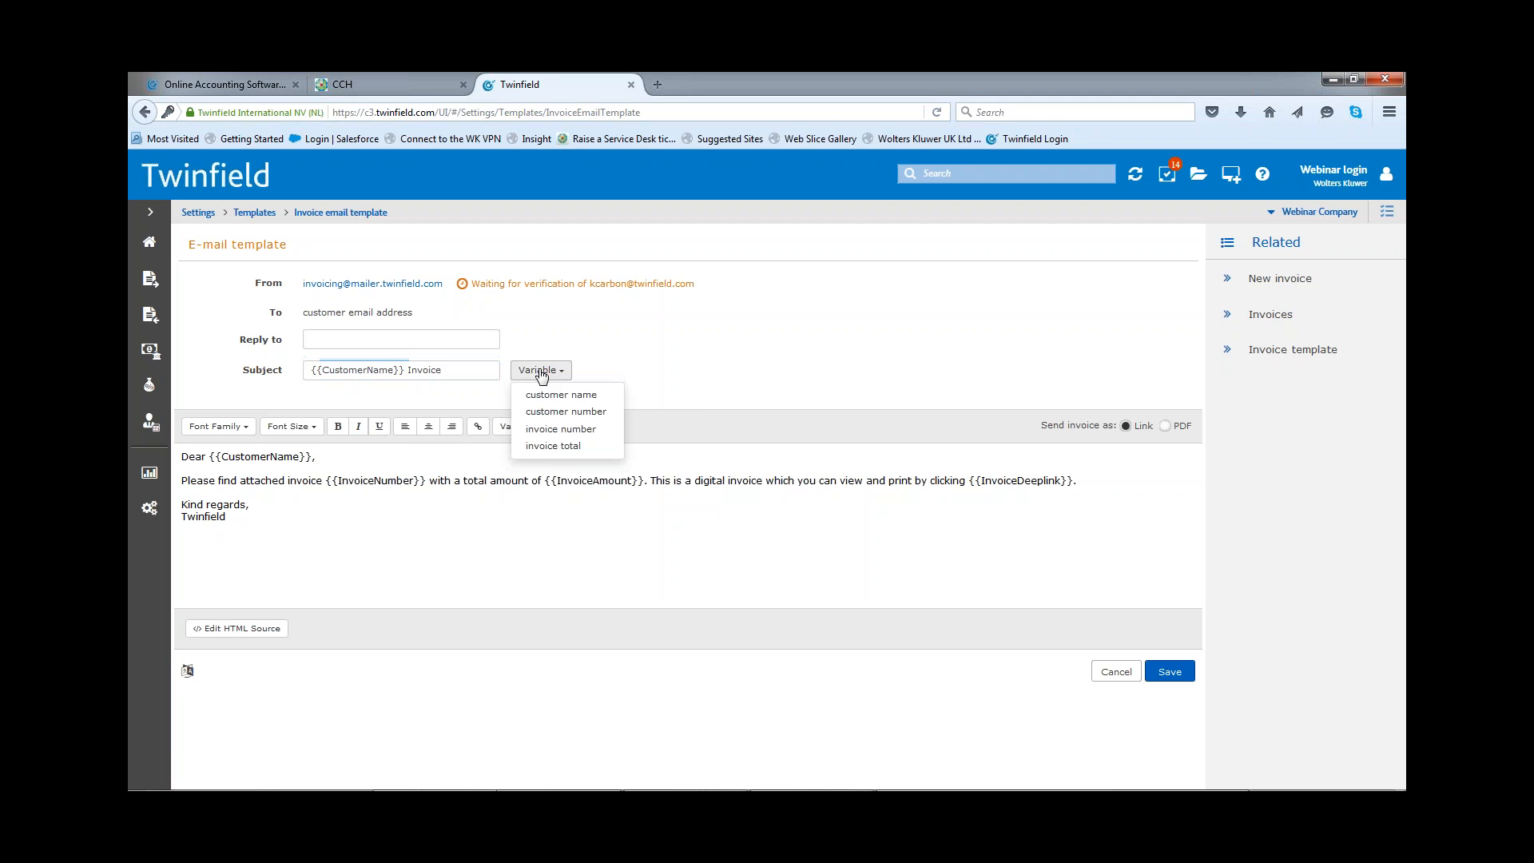
pyautogui.click(551, 432)
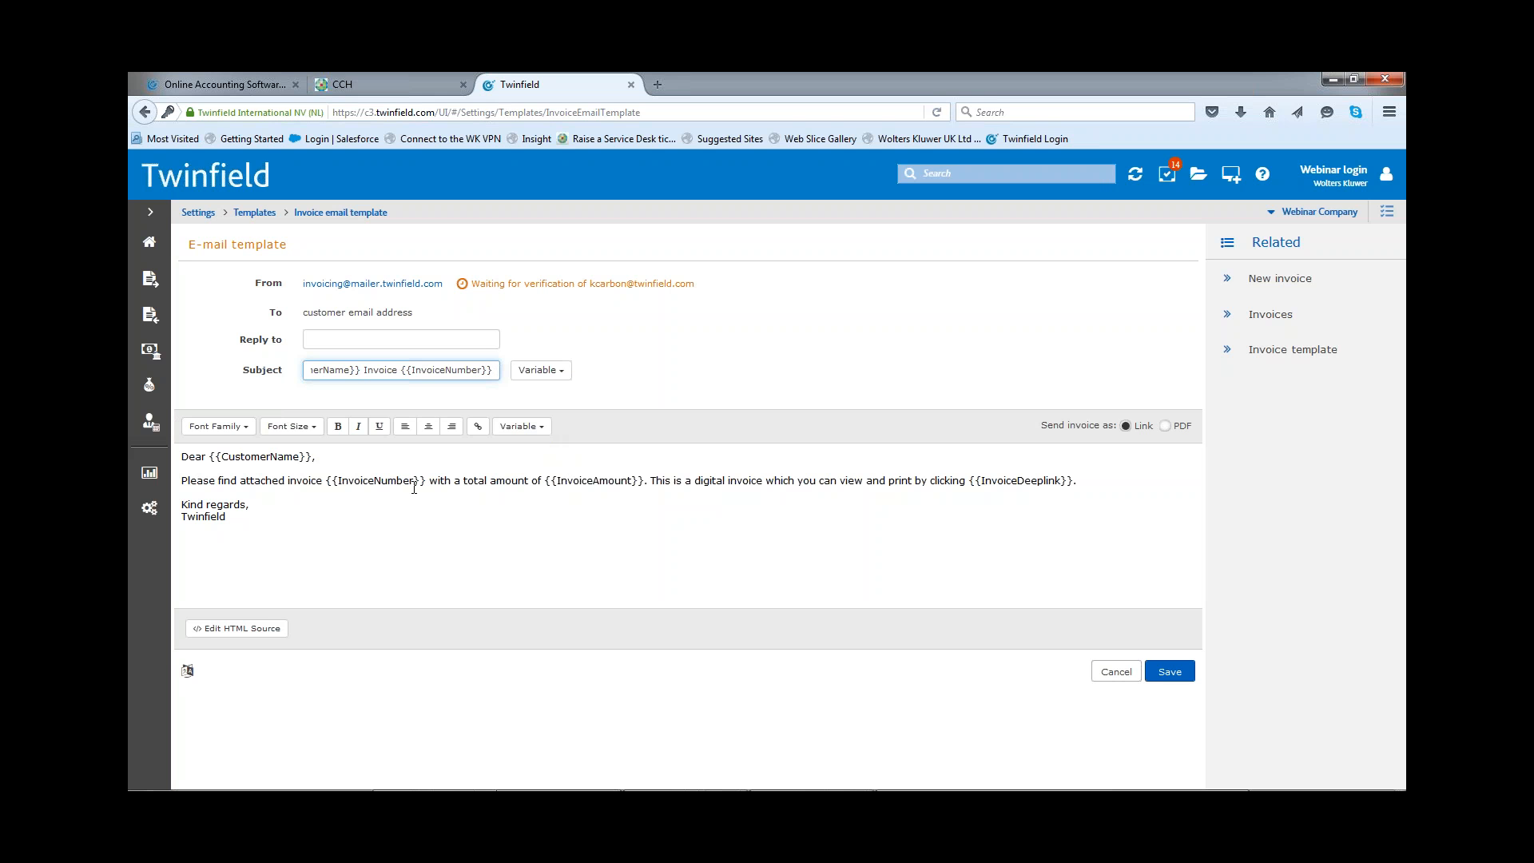
# Step: Check the variables available for the message body, and open the body's HTML source with the insertion point after the existing code
pyautogui.click(544, 427)
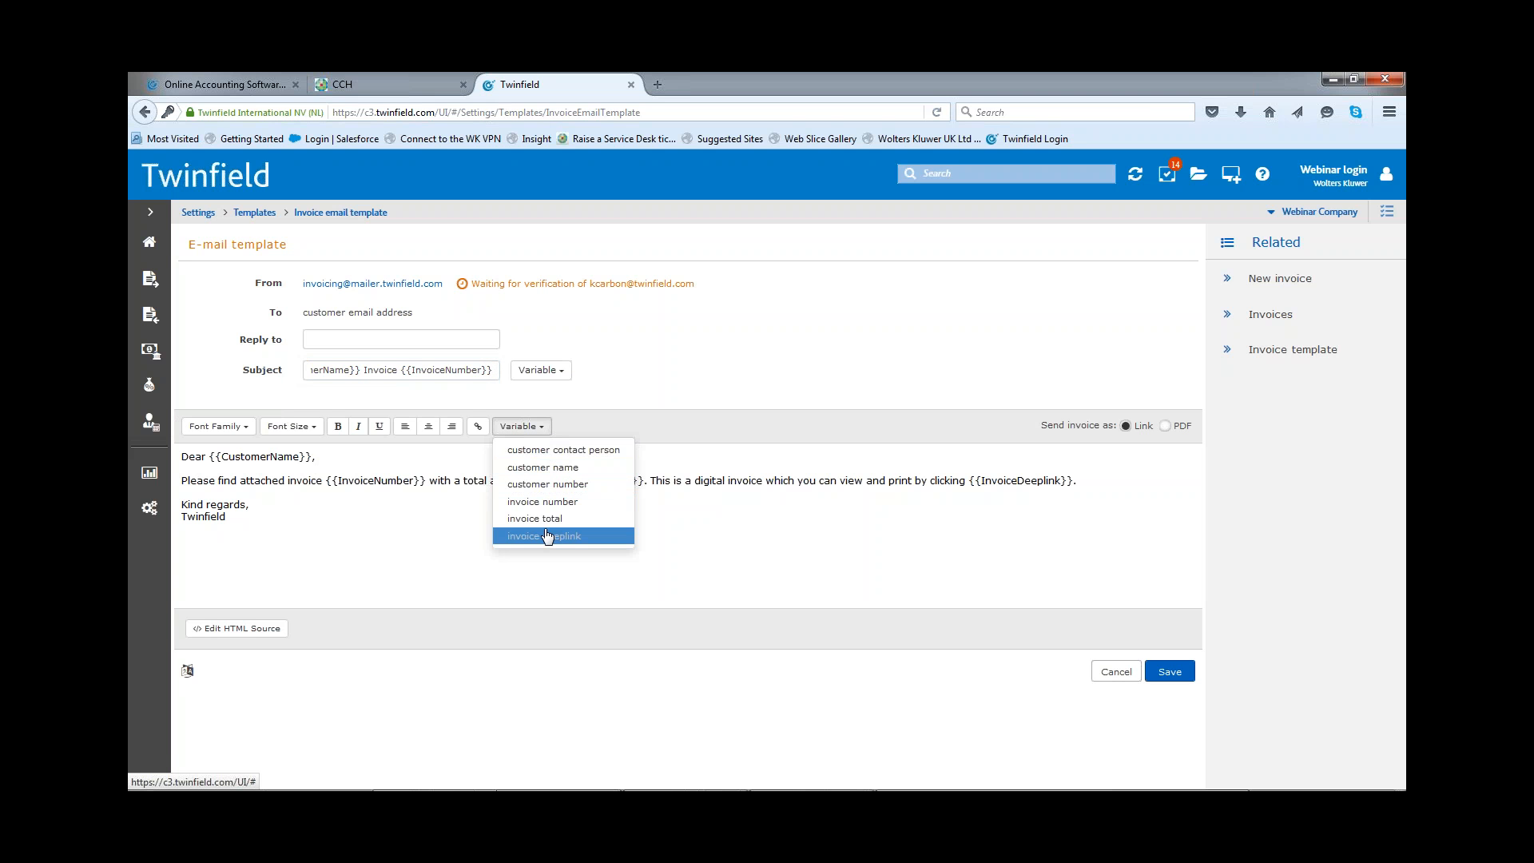
pyautogui.click(764, 362)
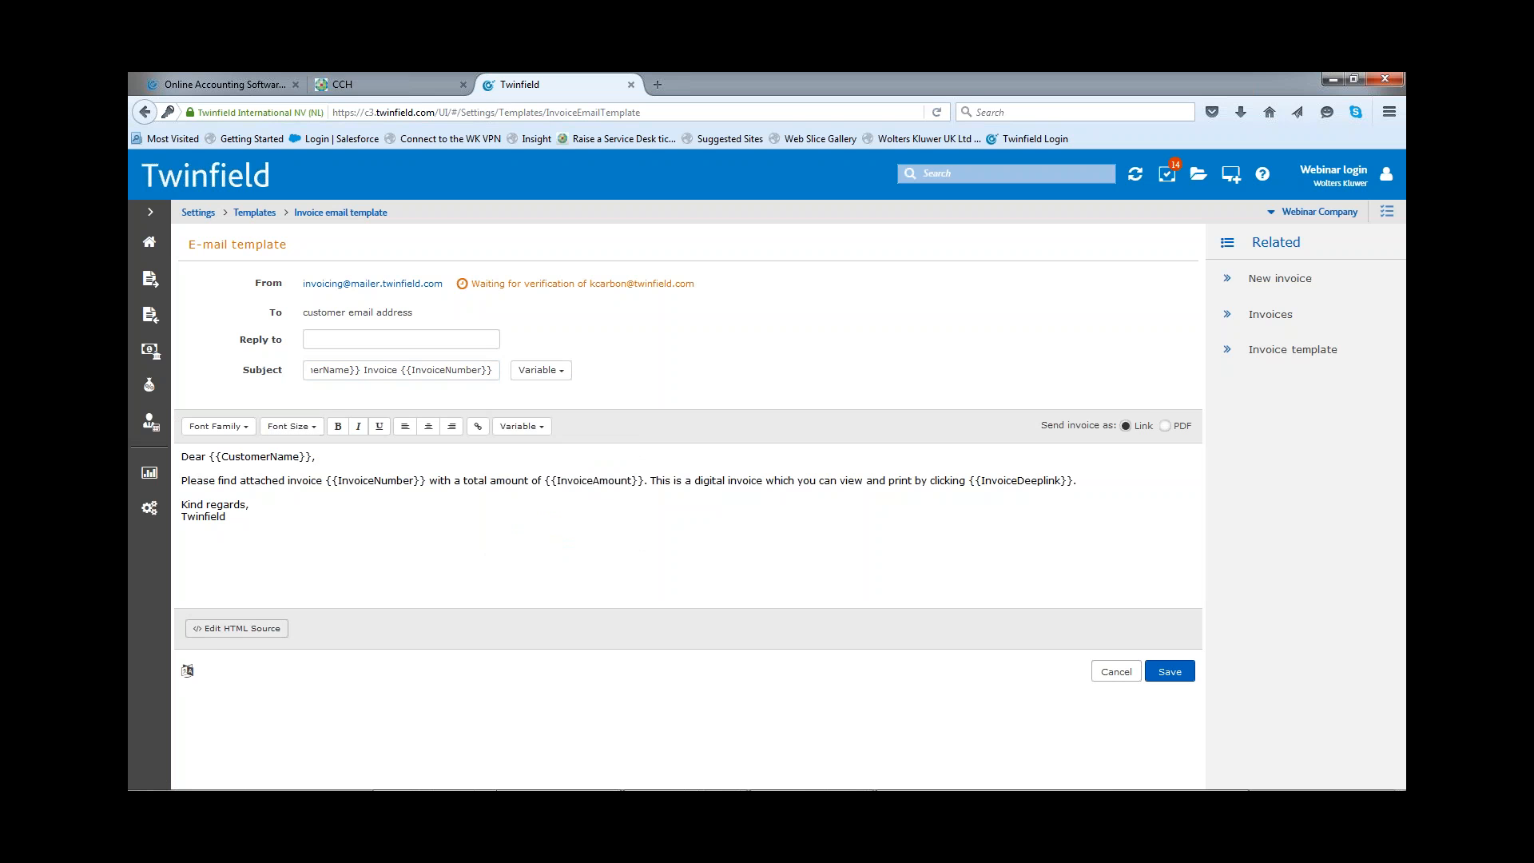
pyautogui.click(258, 631)
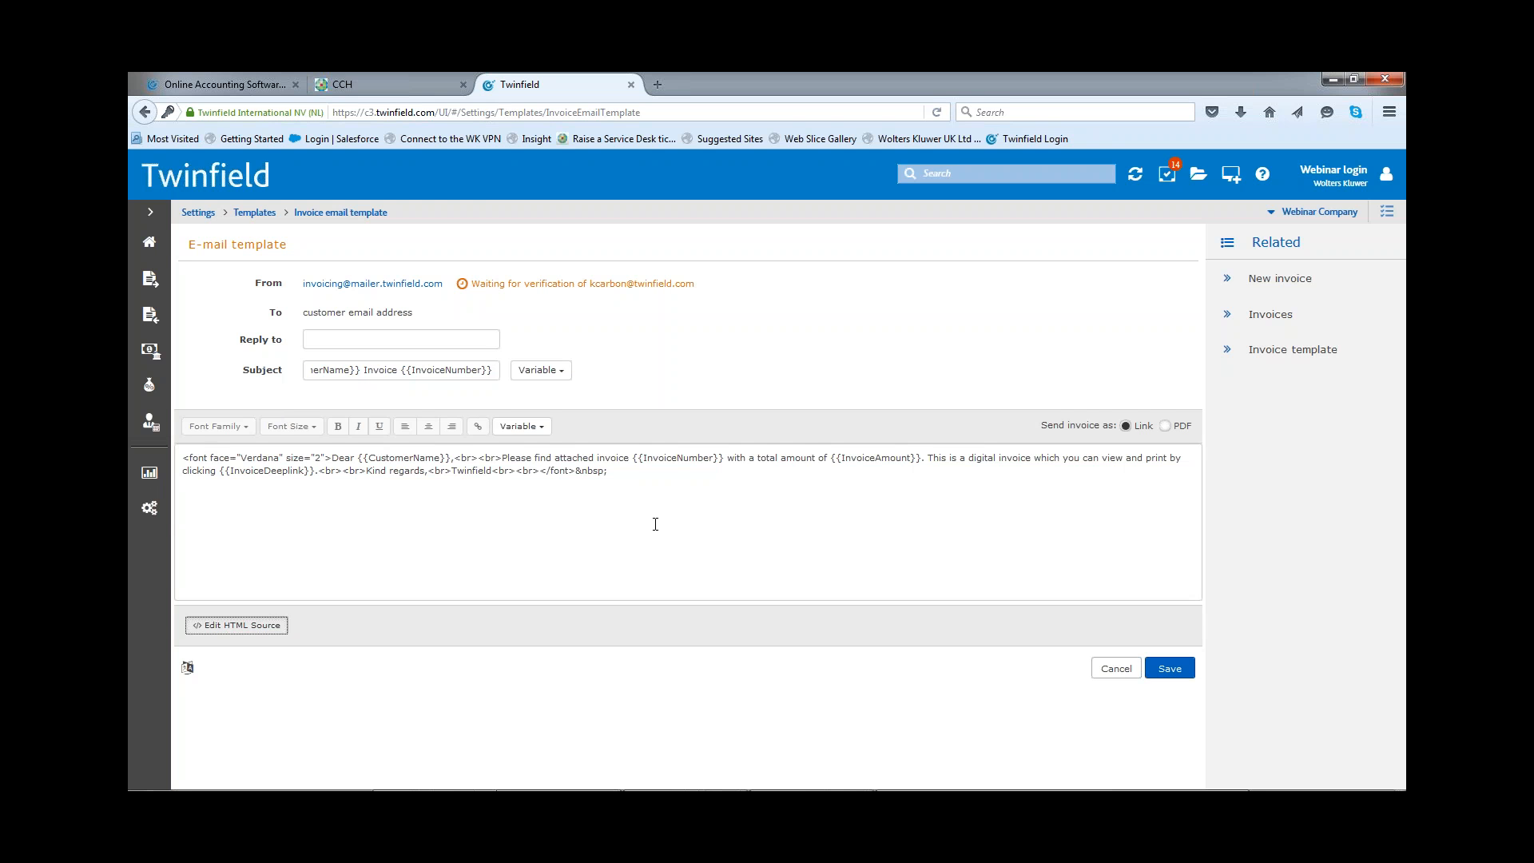
pyautogui.click(627, 474)
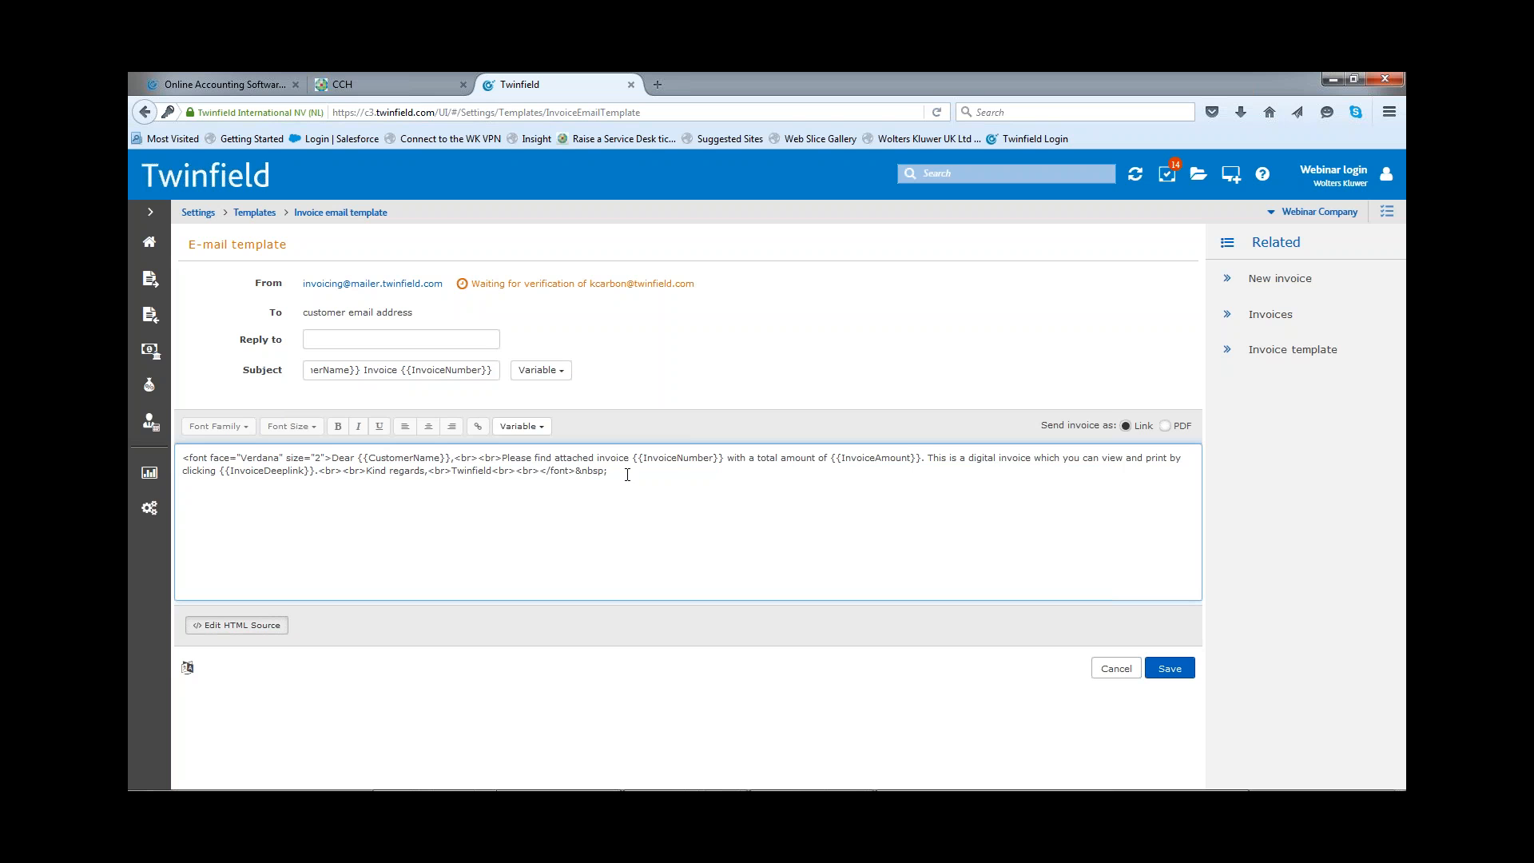
# Step: Check the Wolters Kluwer logo's image options on the CCH website, and copy the linked logo's HTML code from the Notepad file
pyautogui.click(371, 85)
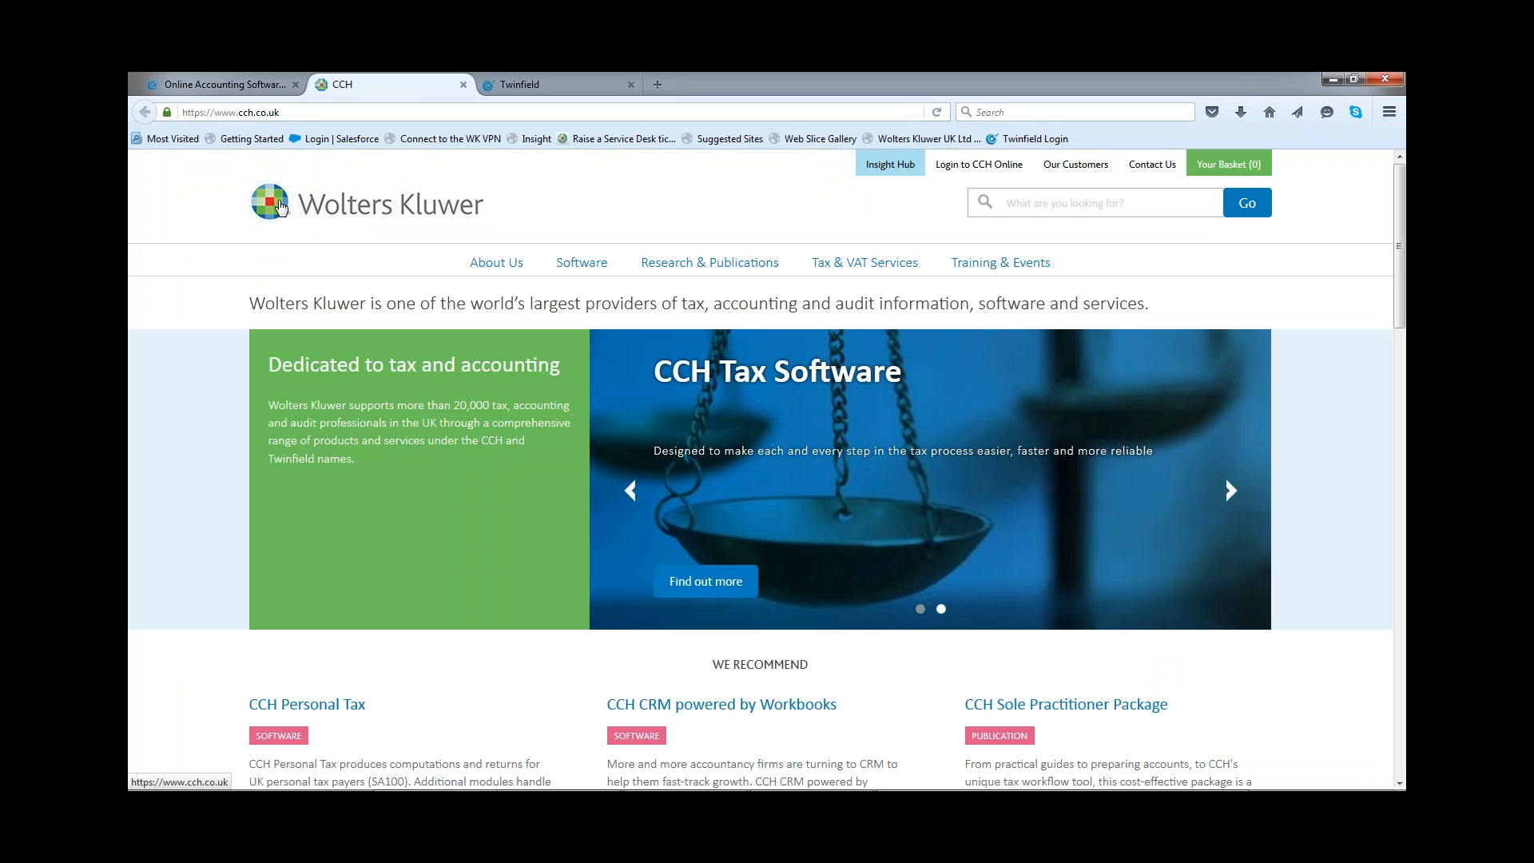
pyautogui.rightClick(278, 206)
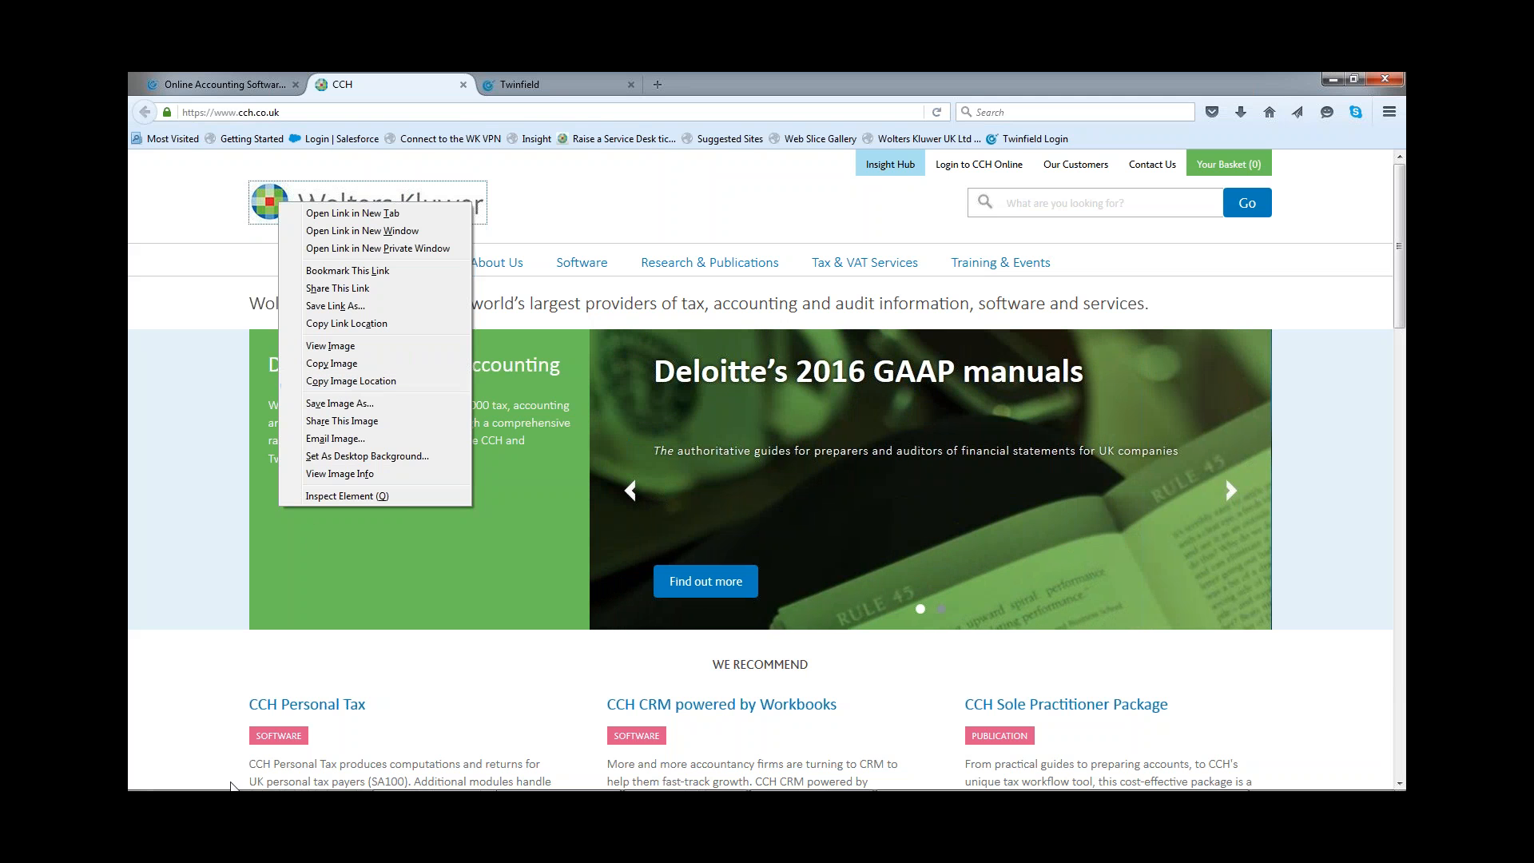
pyautogui.moveTo(230, 786)
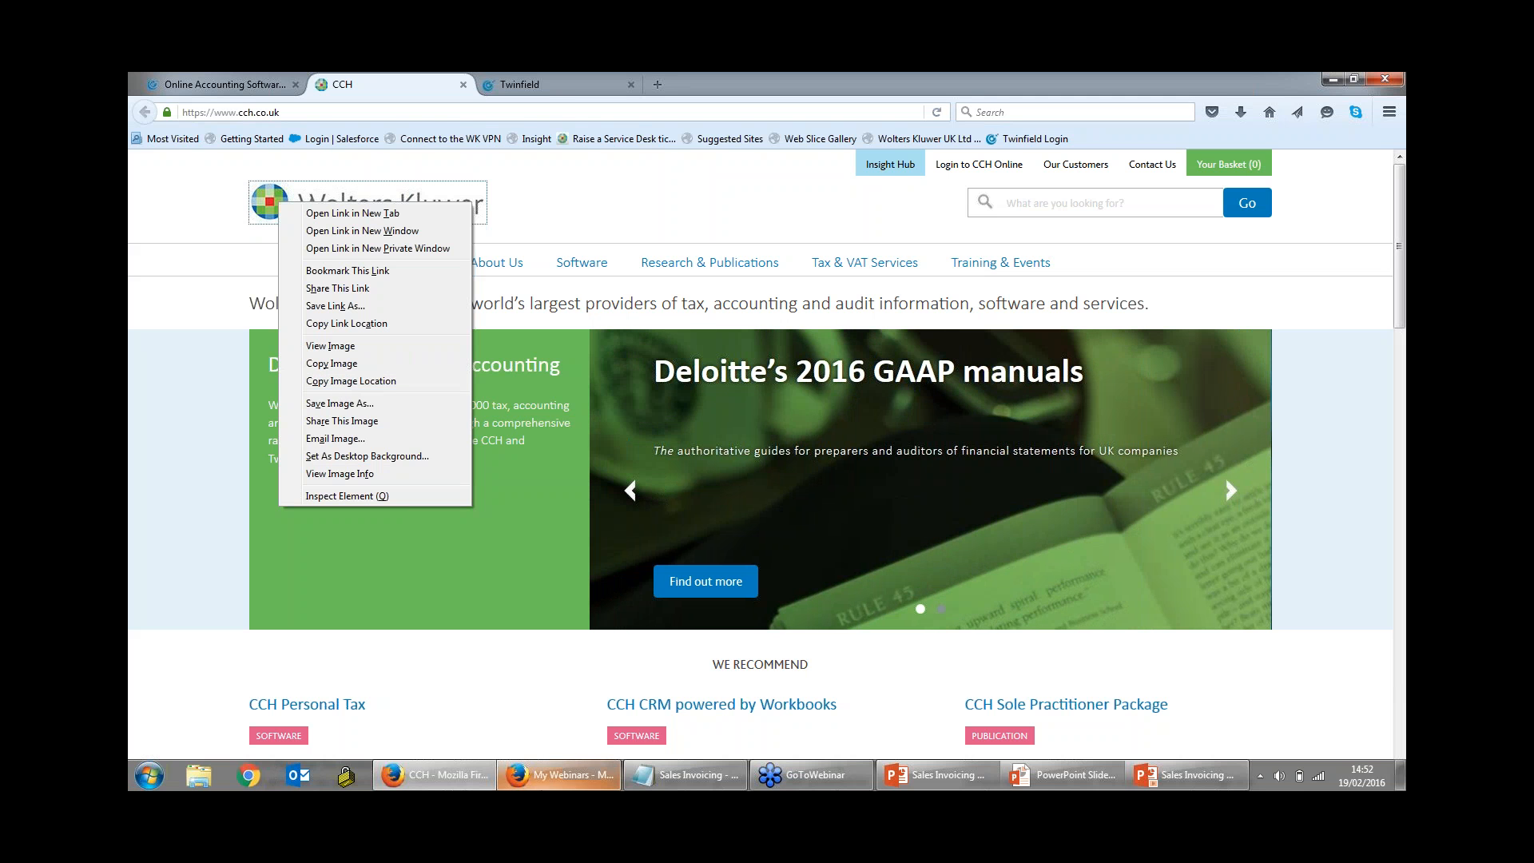
pyautogui.click(692, 779)
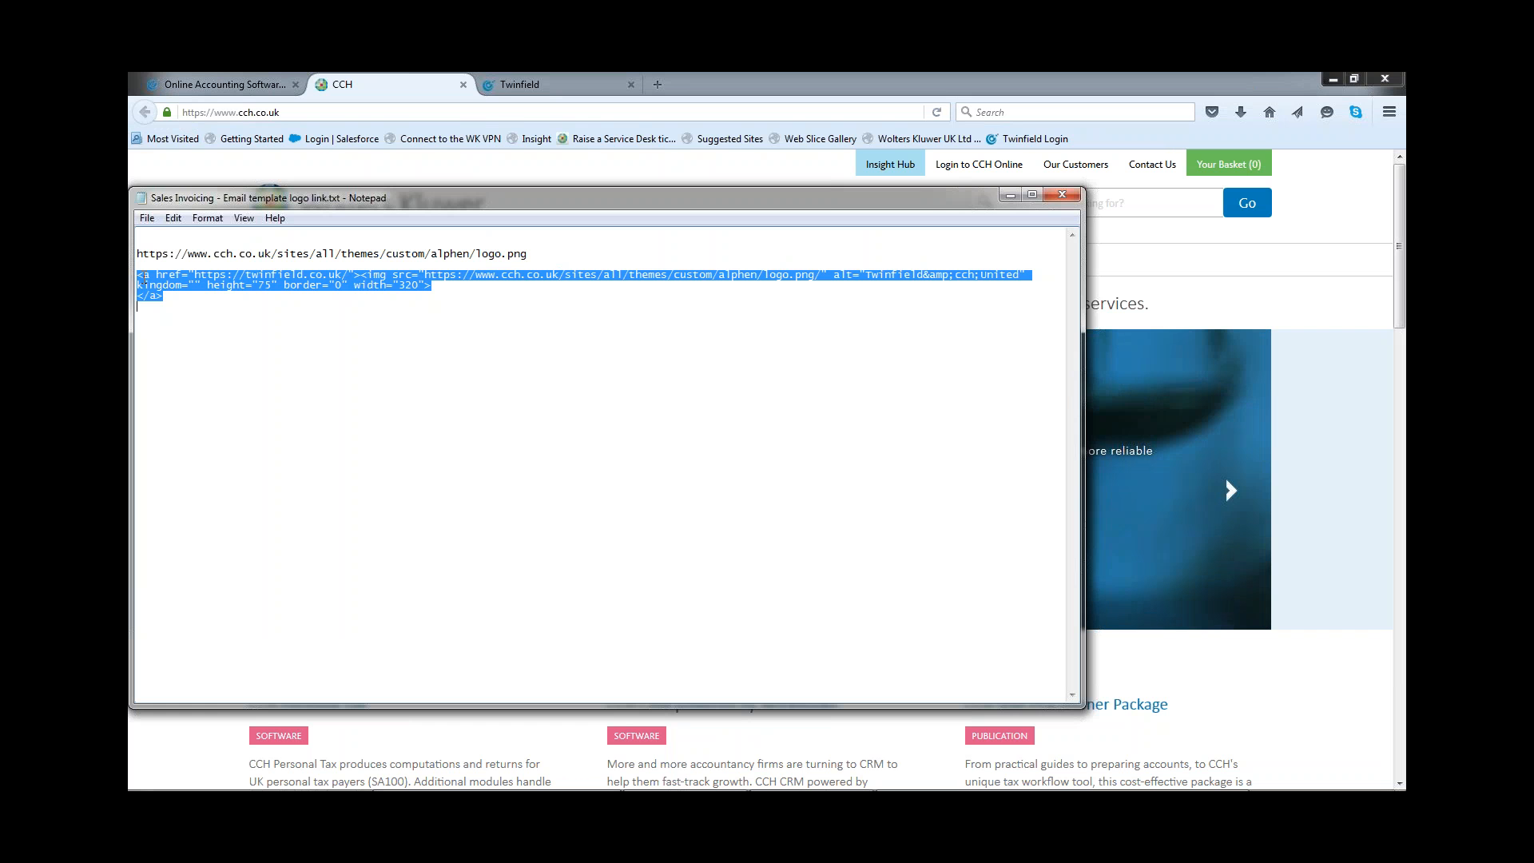
pyautogui.moveTo(137, 271); pyautogui.dragTo(195, 321)
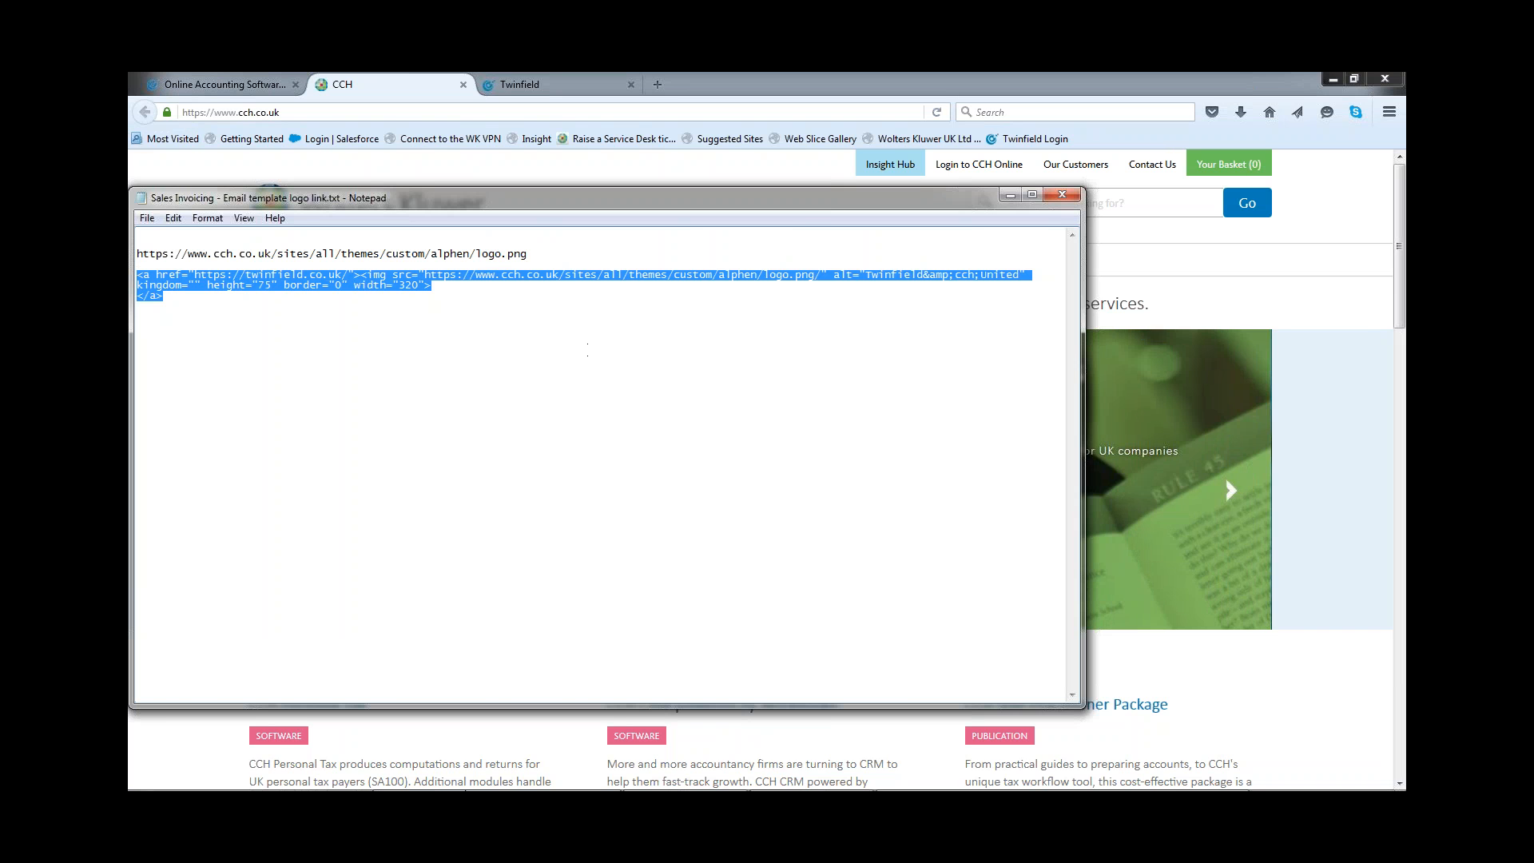
# Step: Return to the Twinfield email template and paste the linked logo's HTML code below the existing body source
pyautogui.click(547, 787)
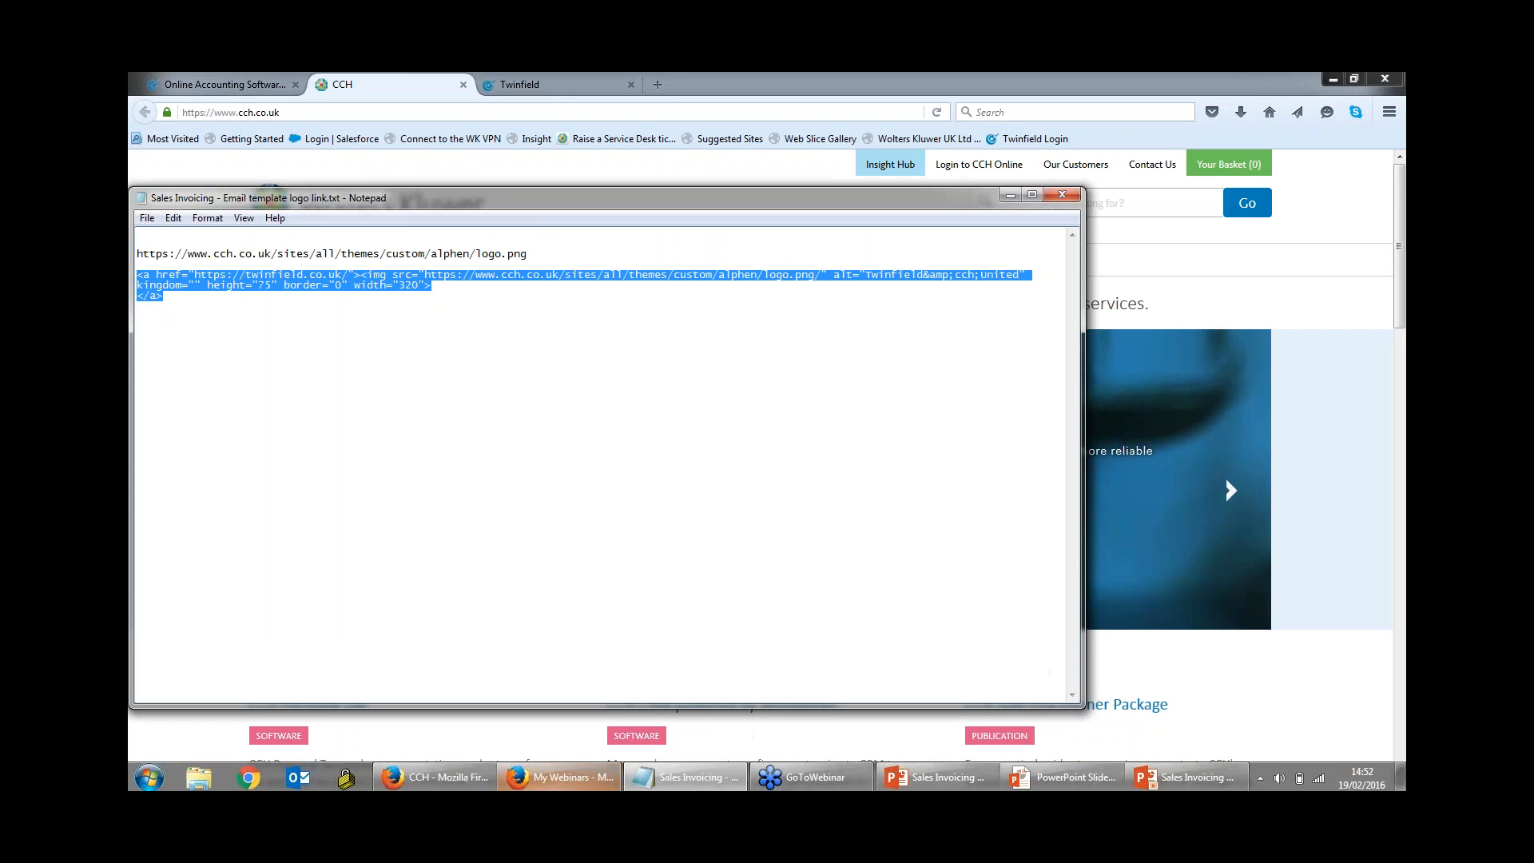
pyautogui.click(553, 84)
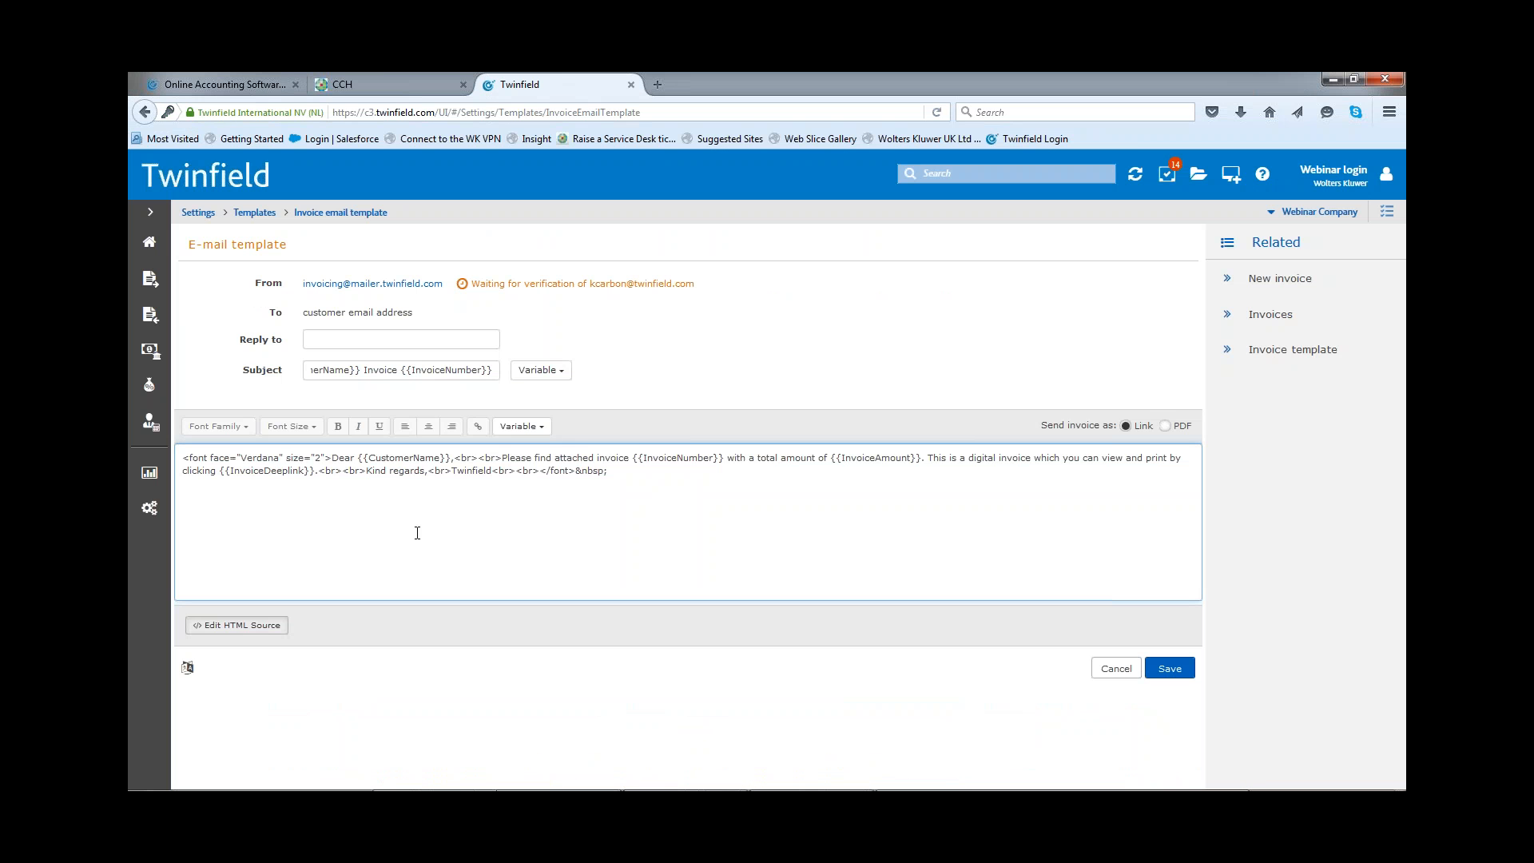
pyautogui.write('<a href="https://twinfield.co.uk/"><img src="https://www.cch.co.uk/sites/all/themes/custom/alphen/logo.png/" alt="Twinfield&amp;cch;United" kingdom="" height="75" border="0" width="320"> </a>')
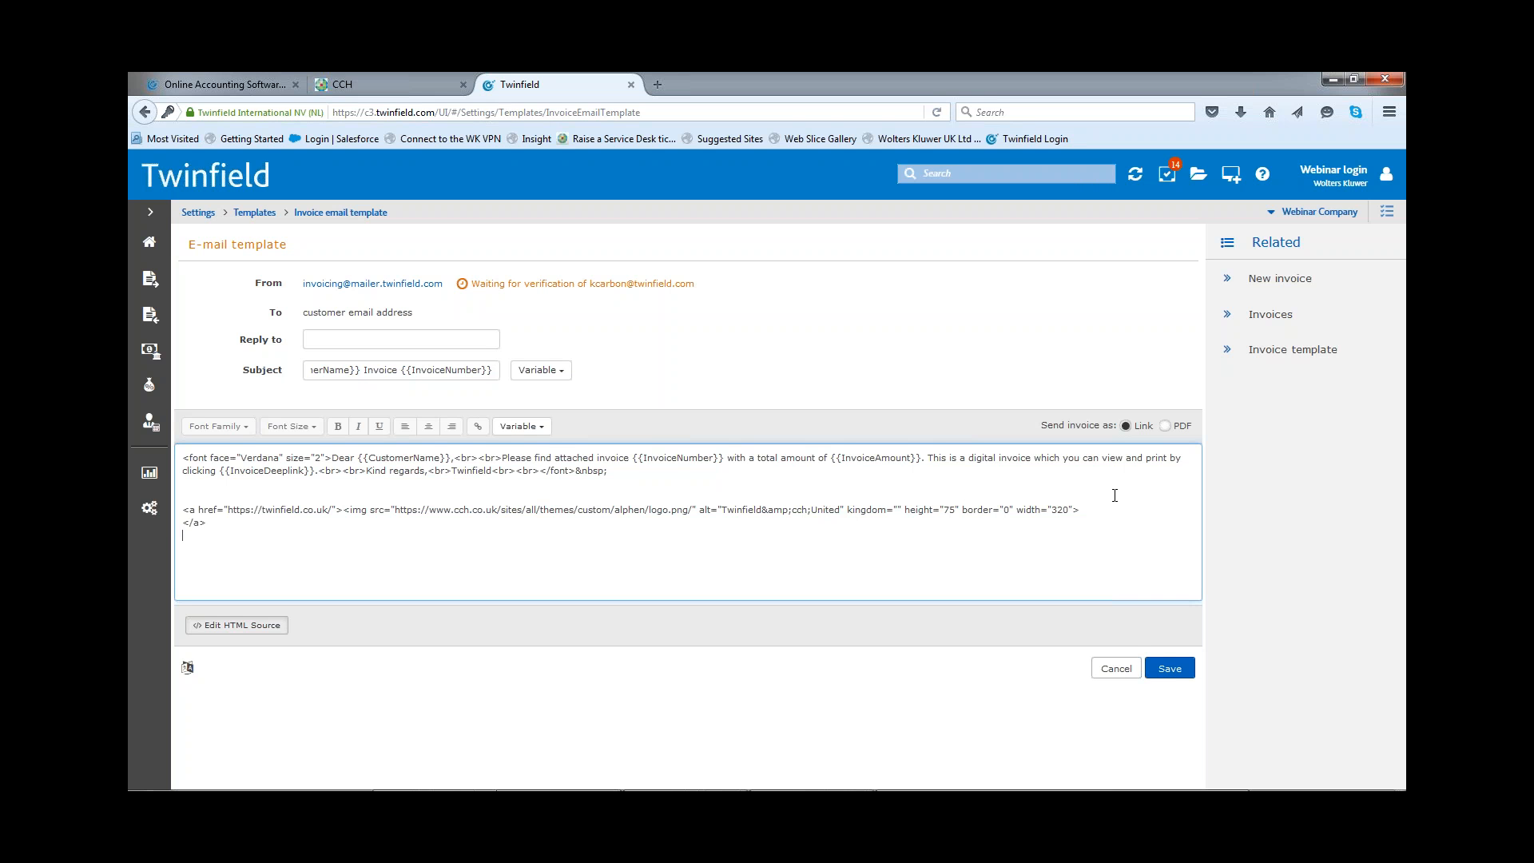
# Step: Save the email template with the logo code, and reopen the invoice email template to check the logo in the message body
pyautogui.click(1169, 675)
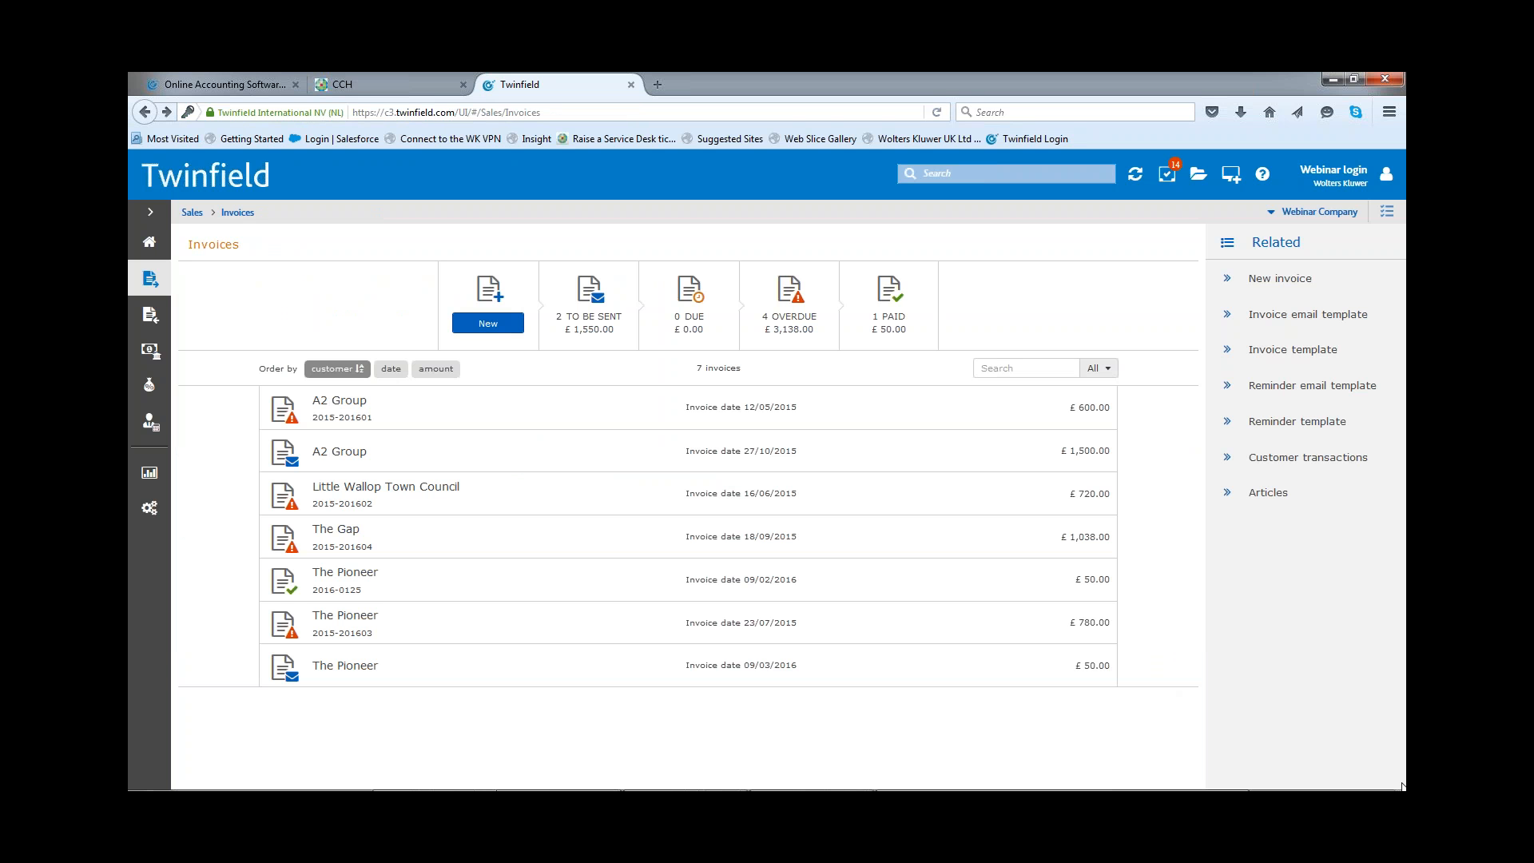
pyautogui.click(1296, 318)
pyautogui.click(1307, 319)
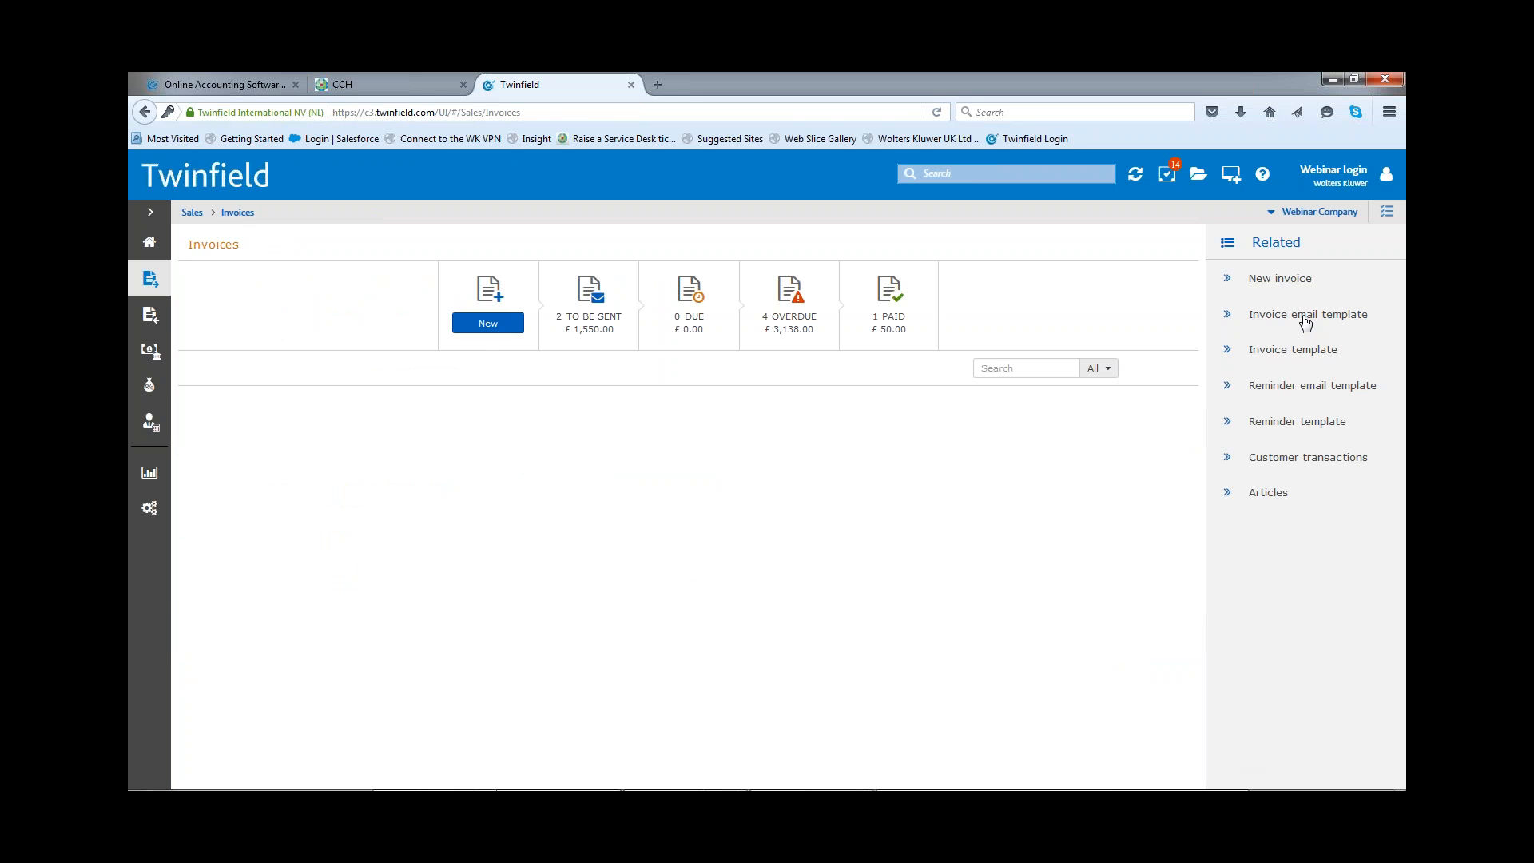
pyautogui.click(1305, 316)
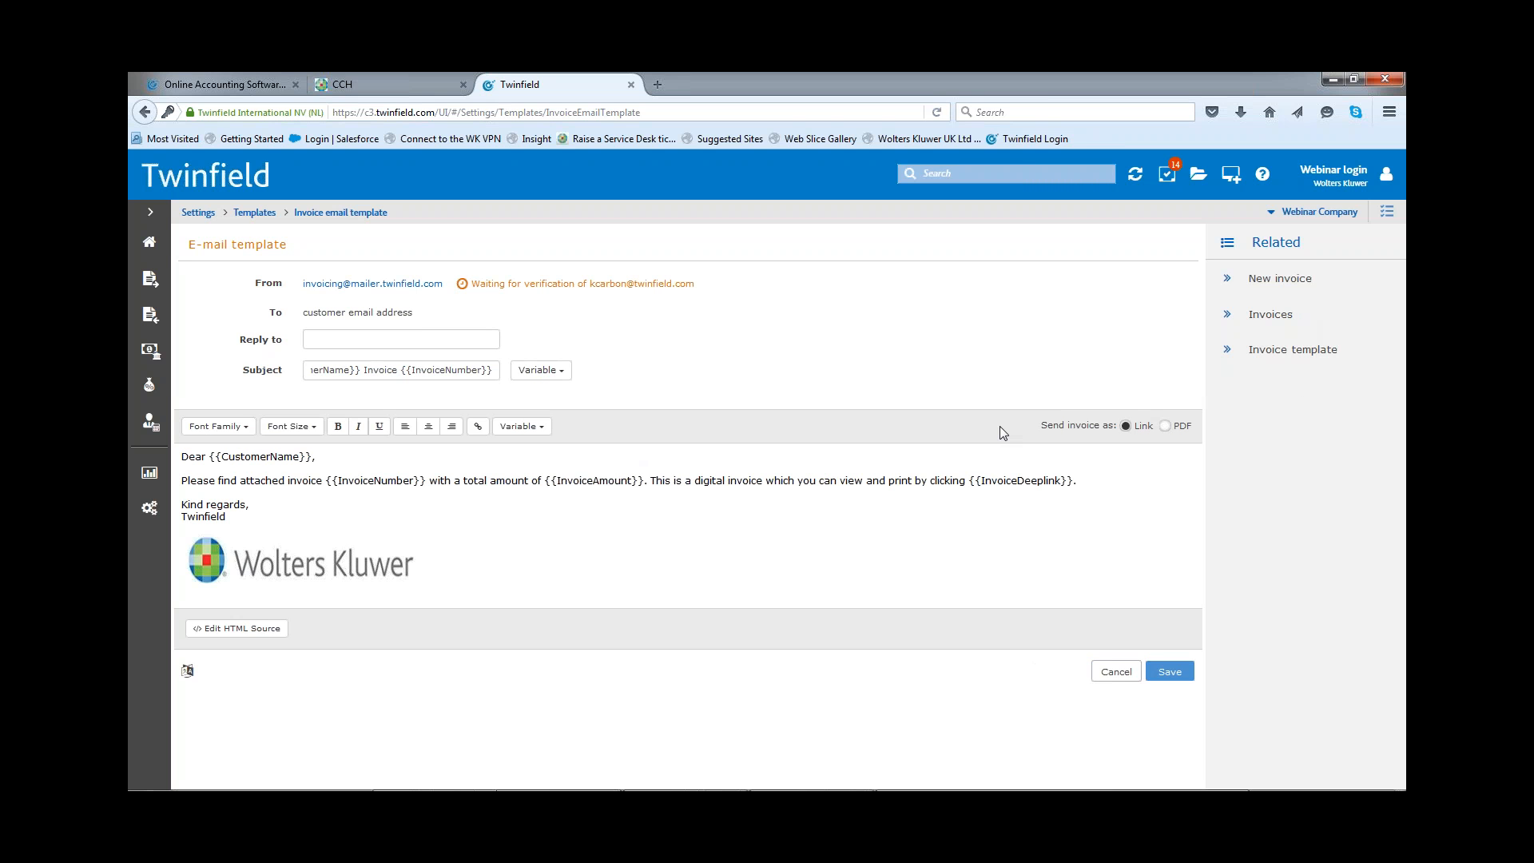
# Step: Set invoices to be sent as PDF, paste the linked logo's HTML code below that message's body source, and save the template
pyautogui.click(1166, 427)
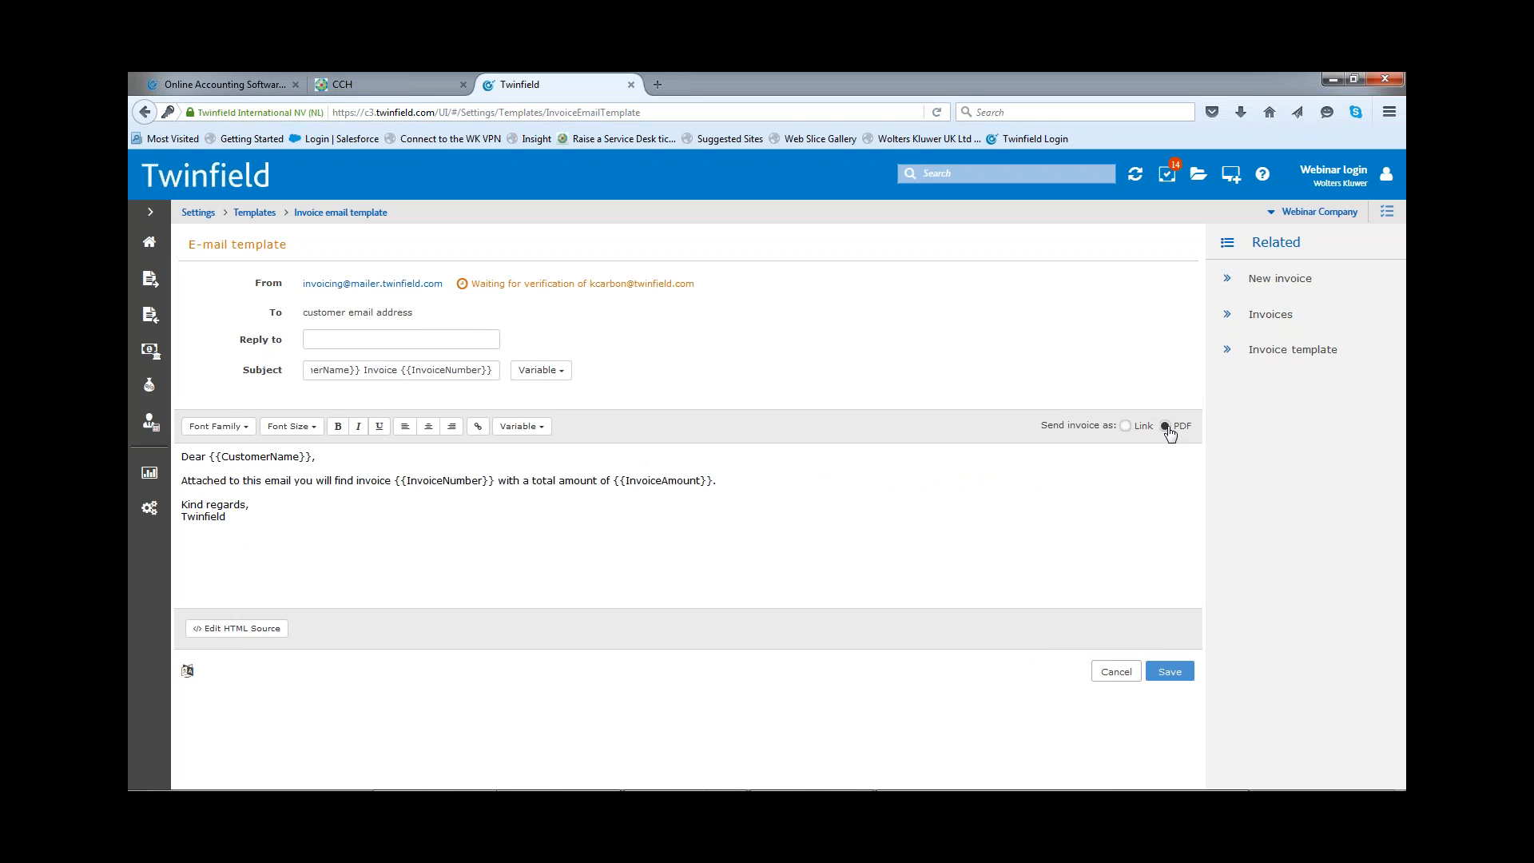
pyautogui.click(240, 629)
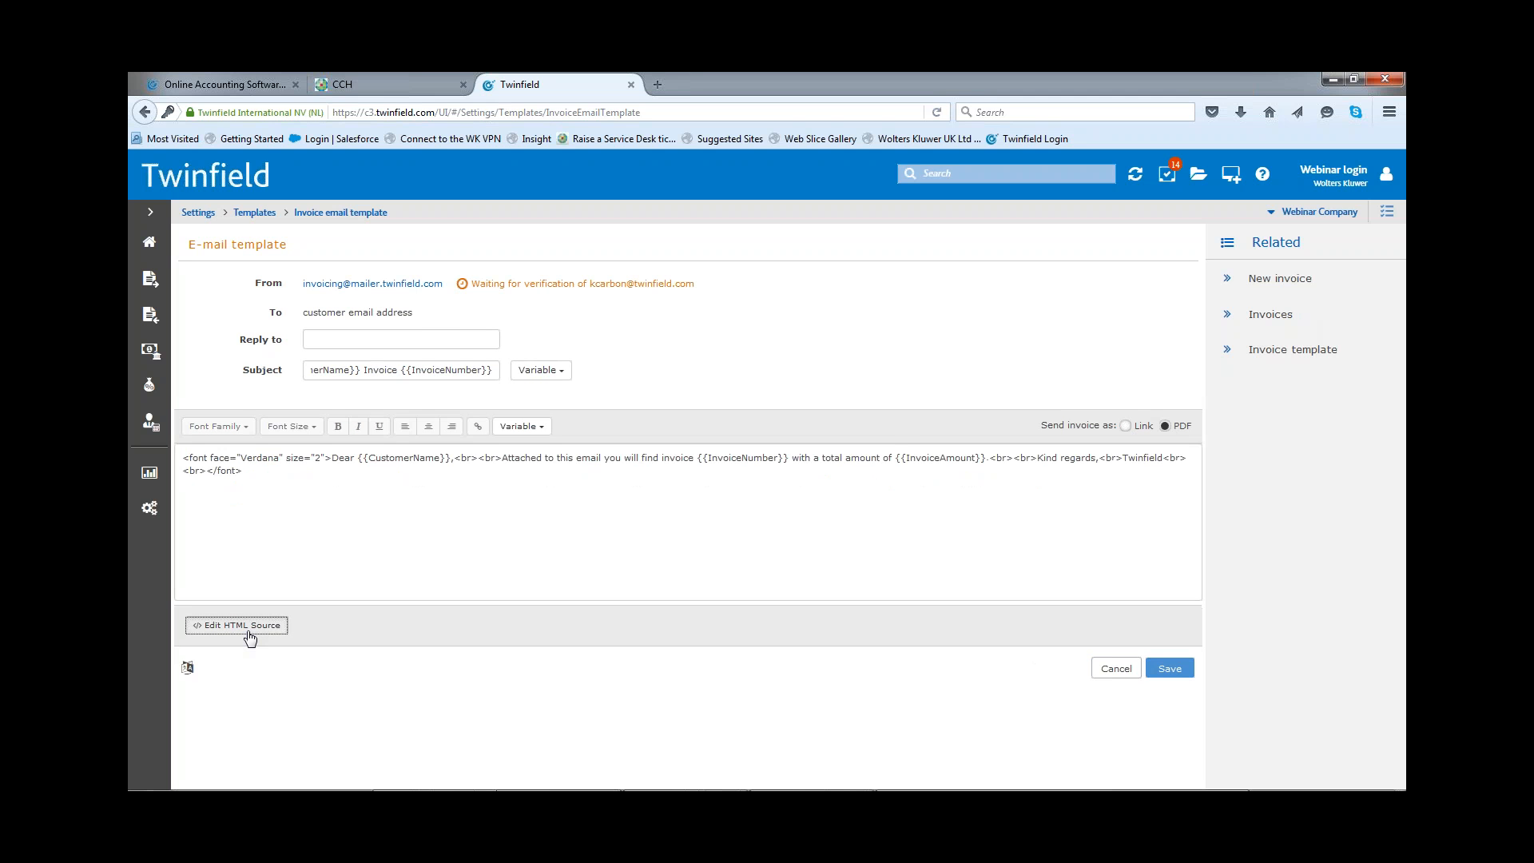
pyautogui.click(272, 476)
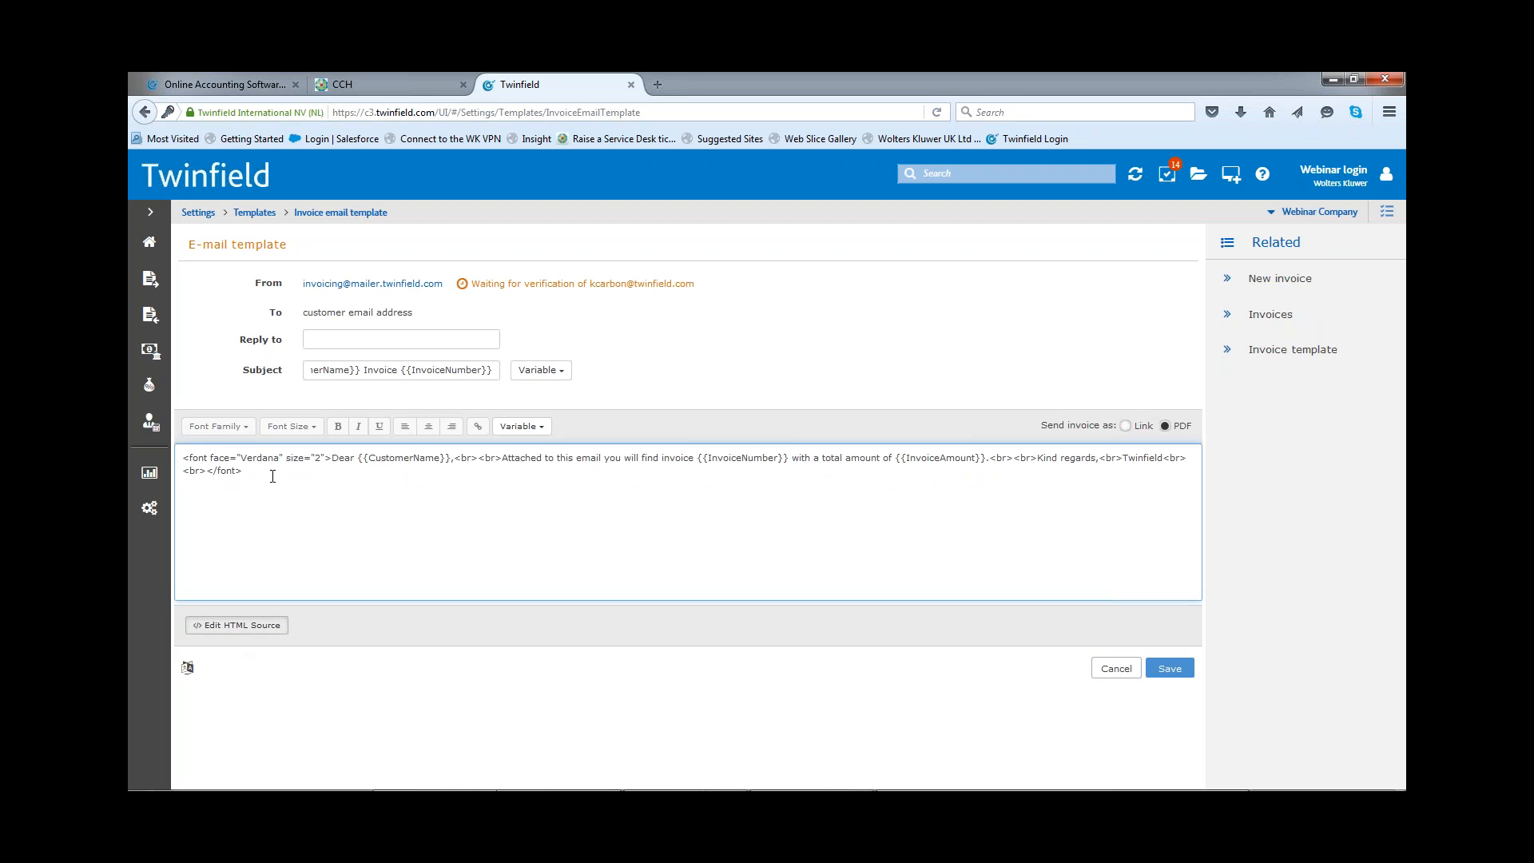
pyautogui.press('Return')
pyautogui.press('Return')
pyautogui.press('Return')
pyautogui.write('<a href="https://twinfield.co.uk/"><img src="https://www.cch.co.uk/sites/all/themes/custom/alphen/logo.png/" alt="Twinfield&amp;cch;United" kingdom="" height="75" border="0" width="320"> </a>')
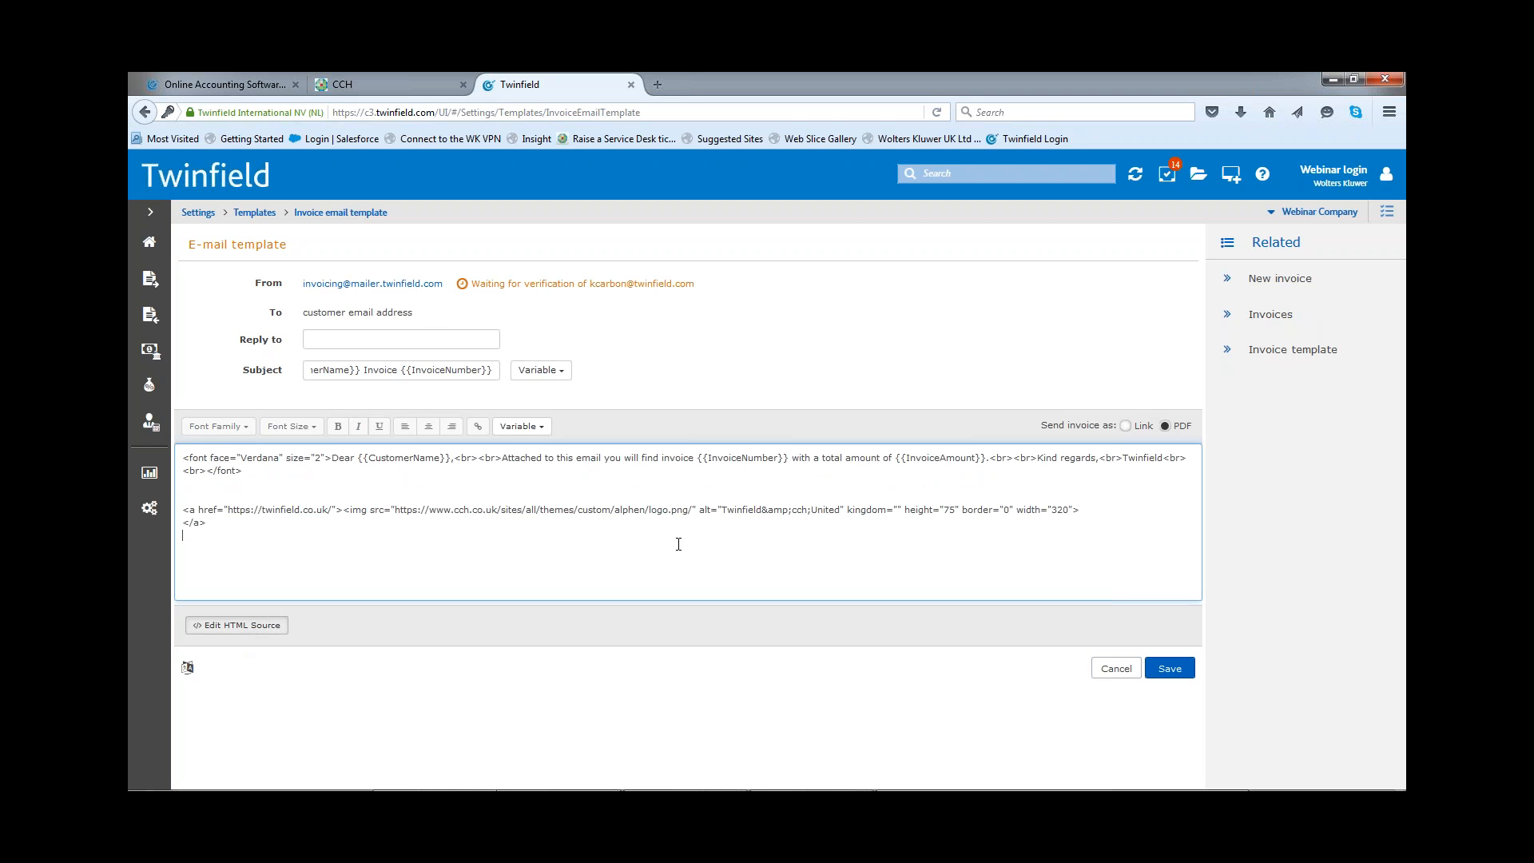
pyautogui.click(1168, 669)
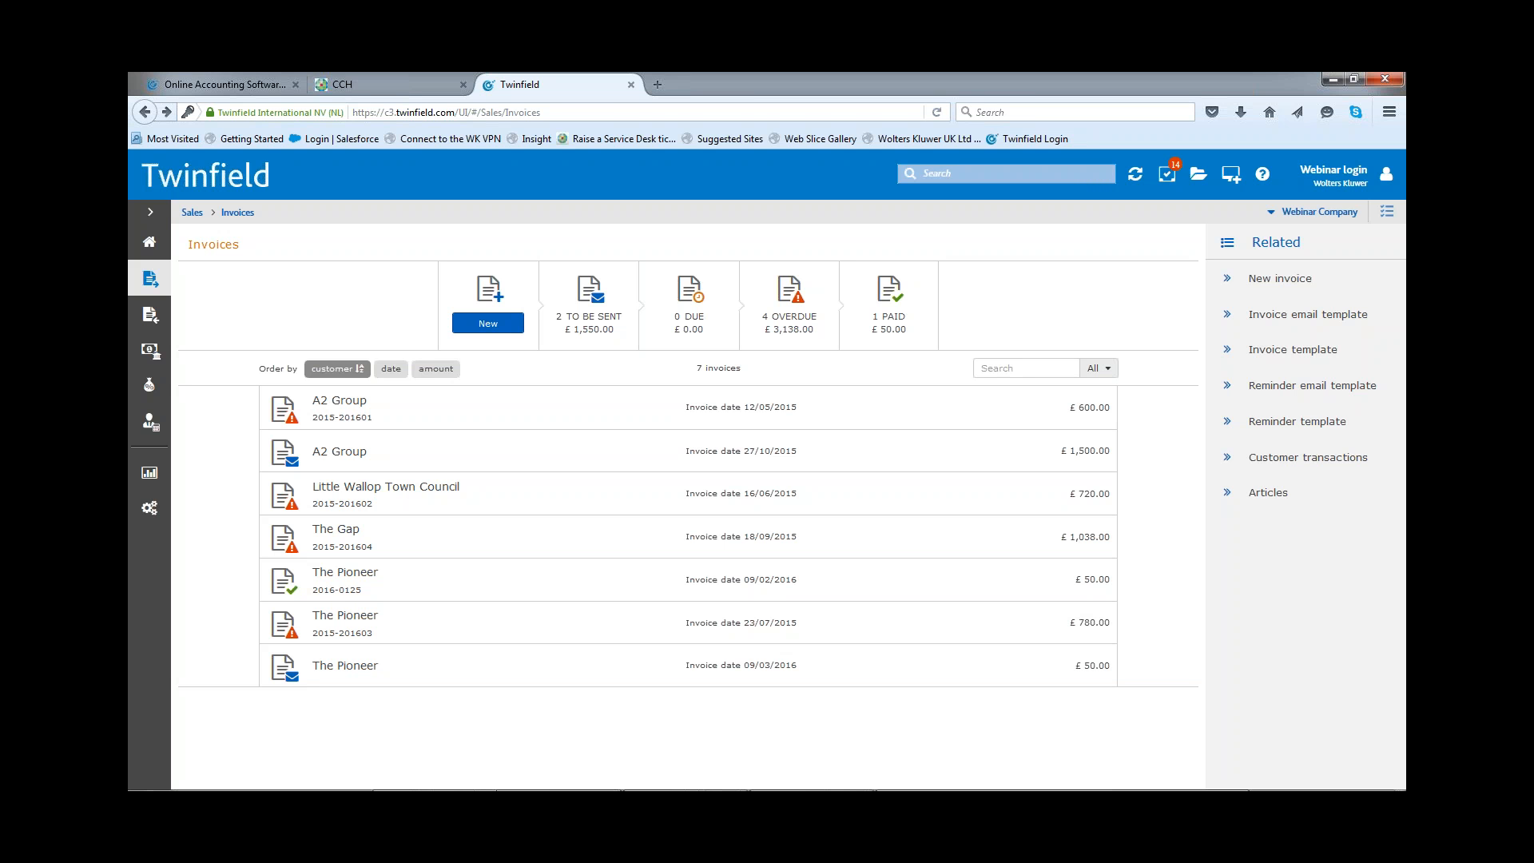
# Step: Reopen the invoice email template and examine the linked logo's code in the body's HTML source
pyautogui.click(1290, 322)
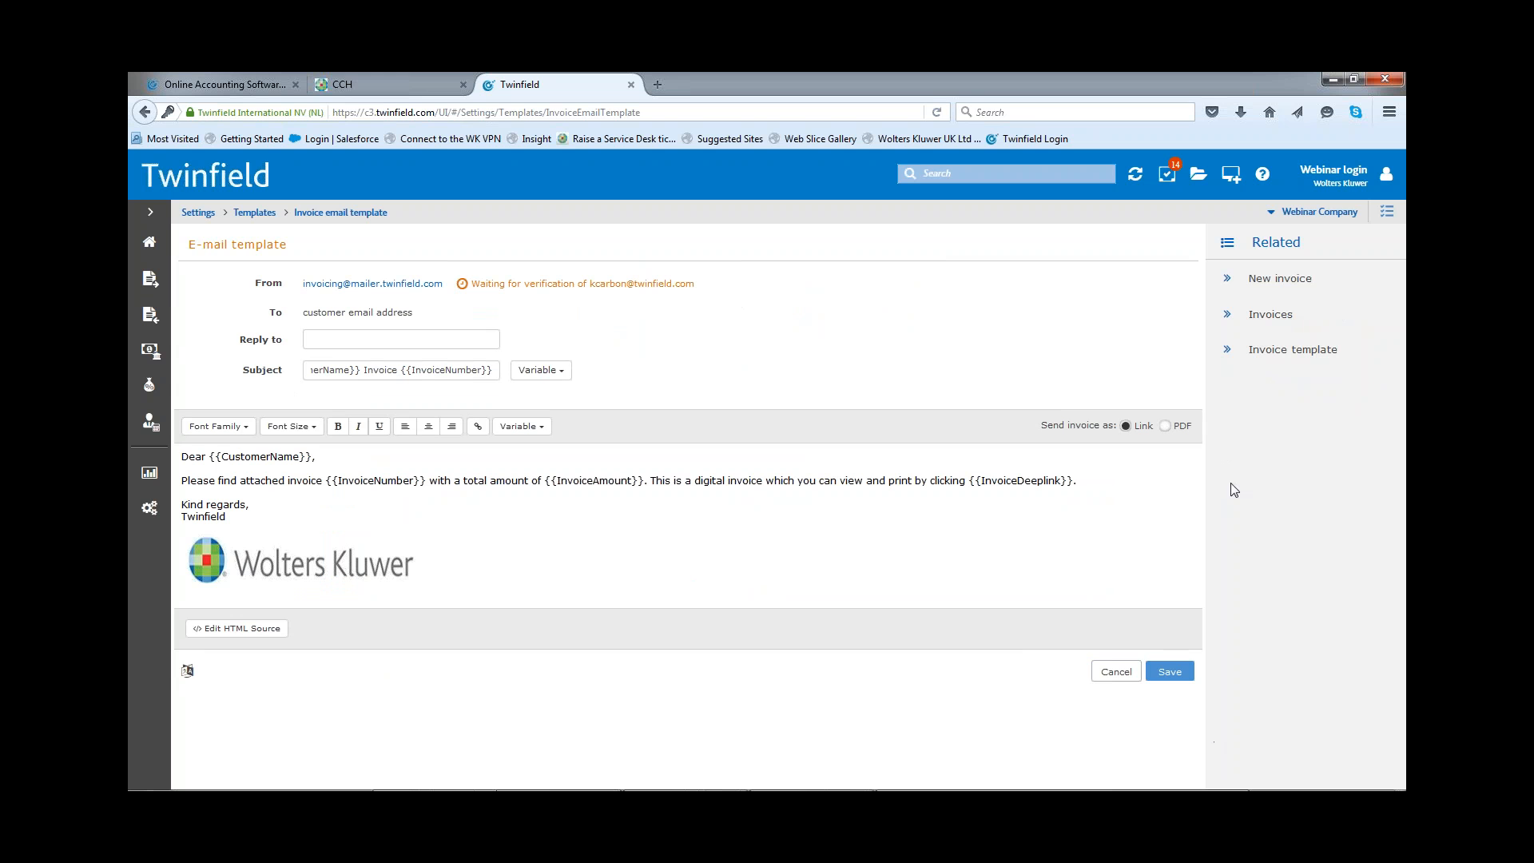
pyautogui.click(240, 636)
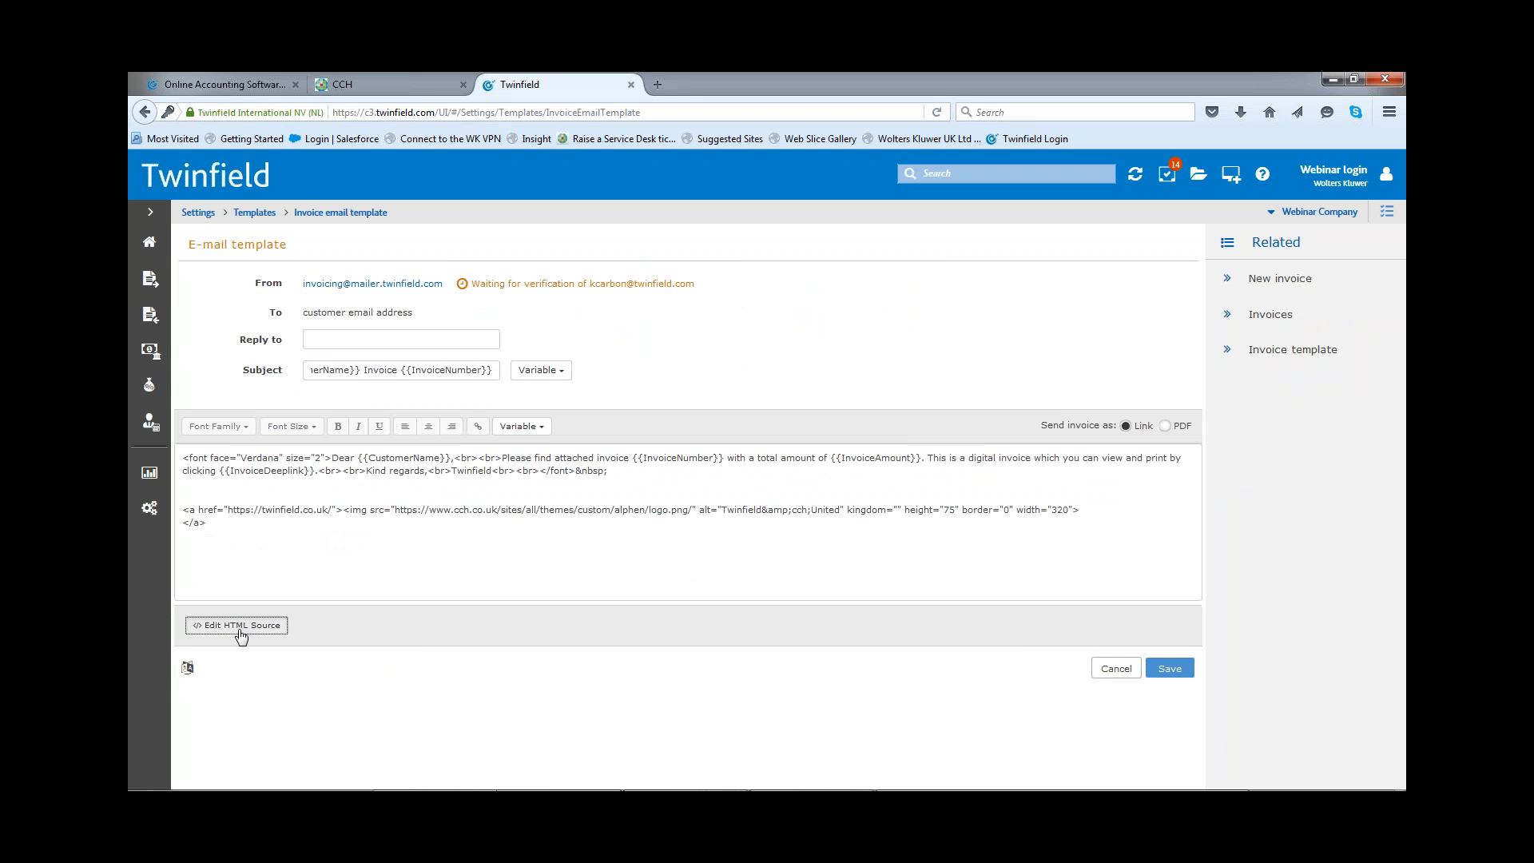
pyautogui.moveTo(180, 508); pyautogui.dragTo(323, 569)
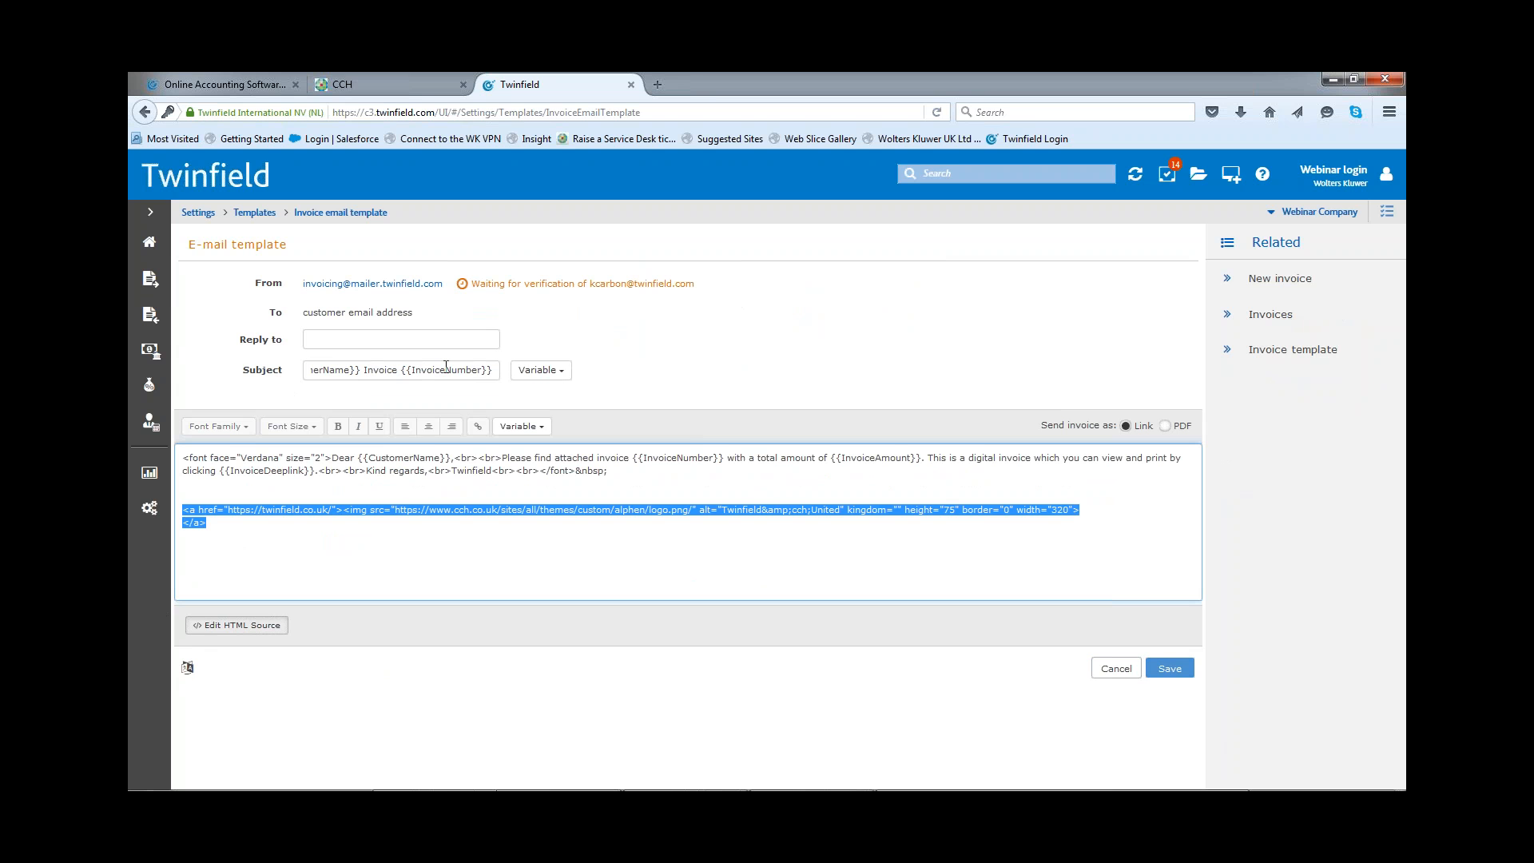
pyautogui.click(309, 565)
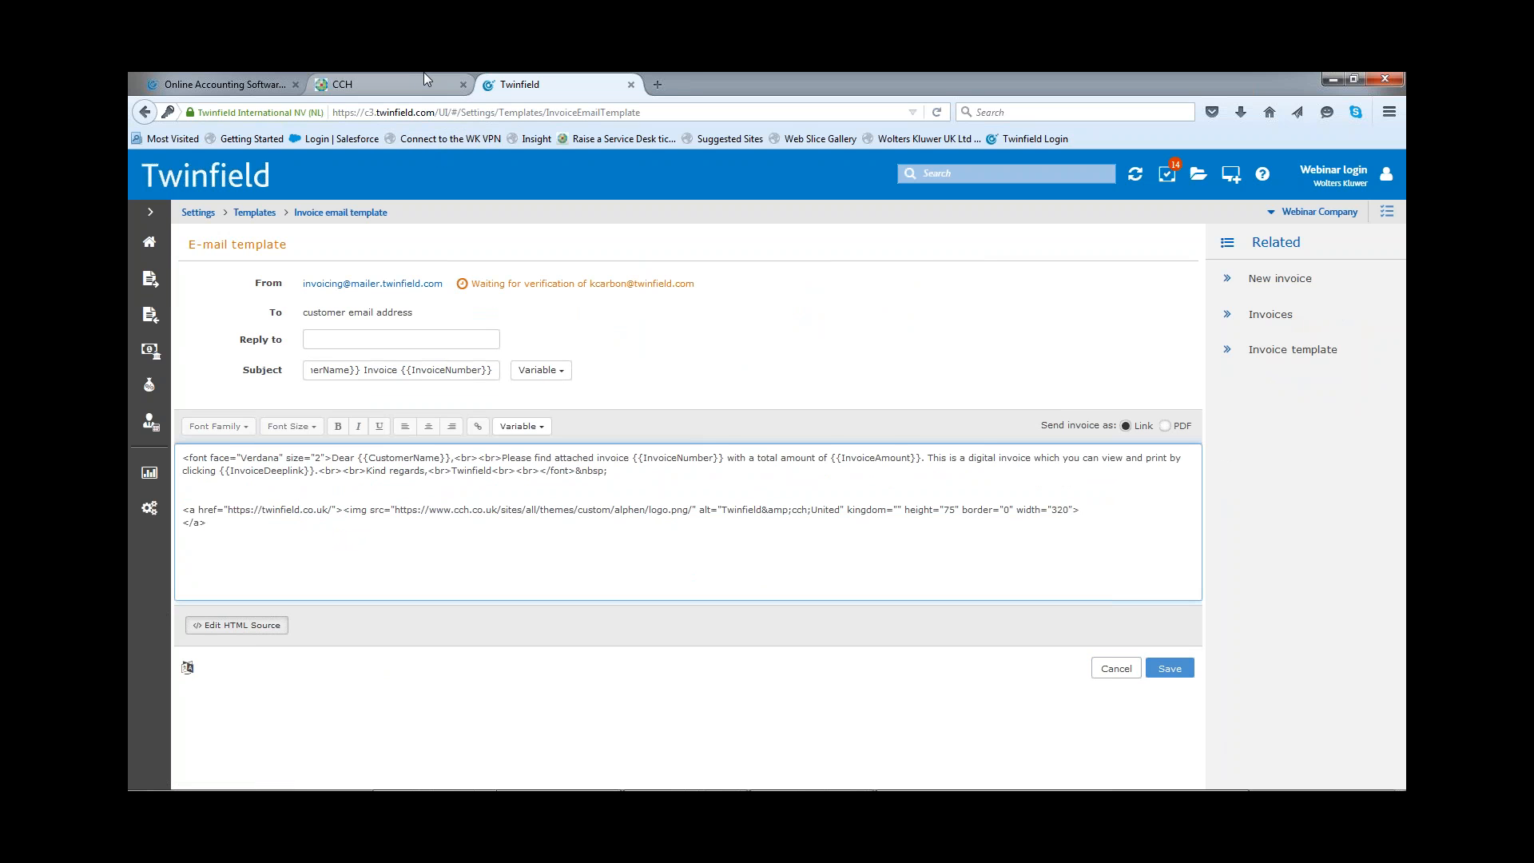
# Step: Switch to the Sales Invoicing Webinar presentation in PowerPoint and start its slide show
pyautogui.moveTo(719, 786)
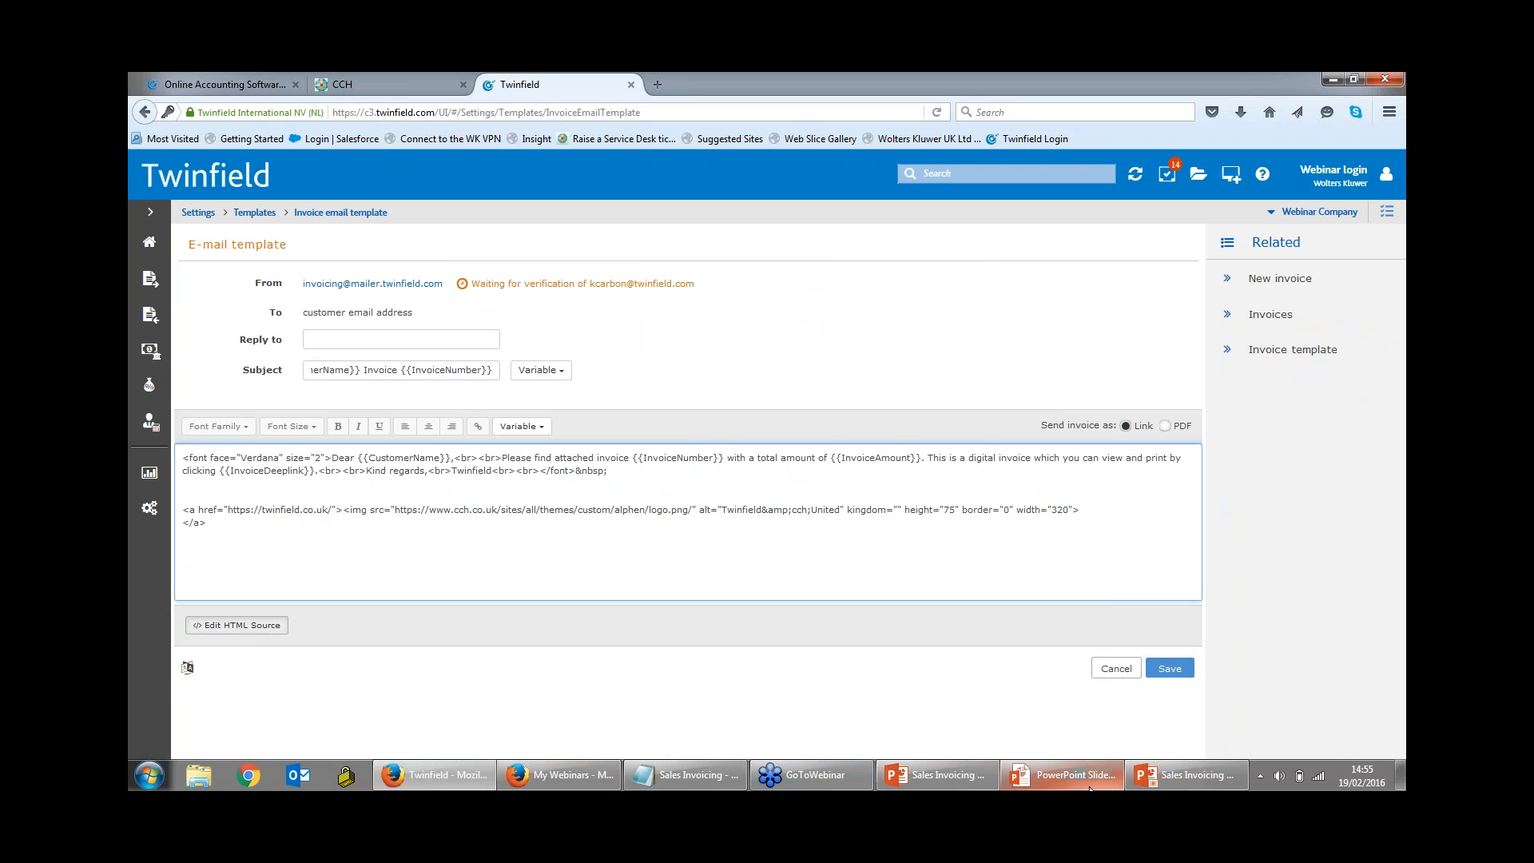
pyautogui.click(961, 775)
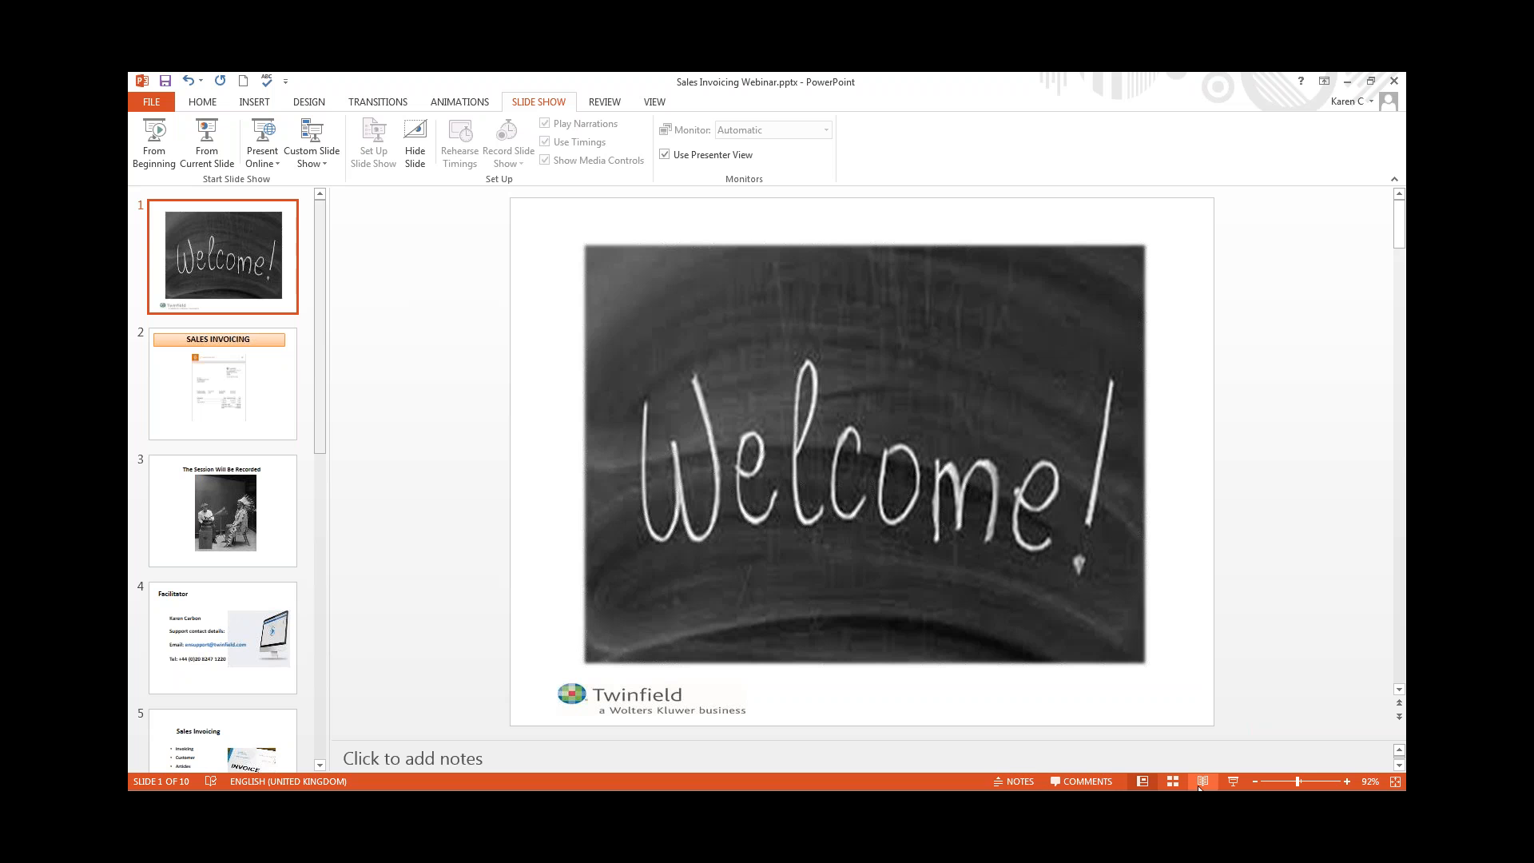
pyautogui.click(1232, 782)
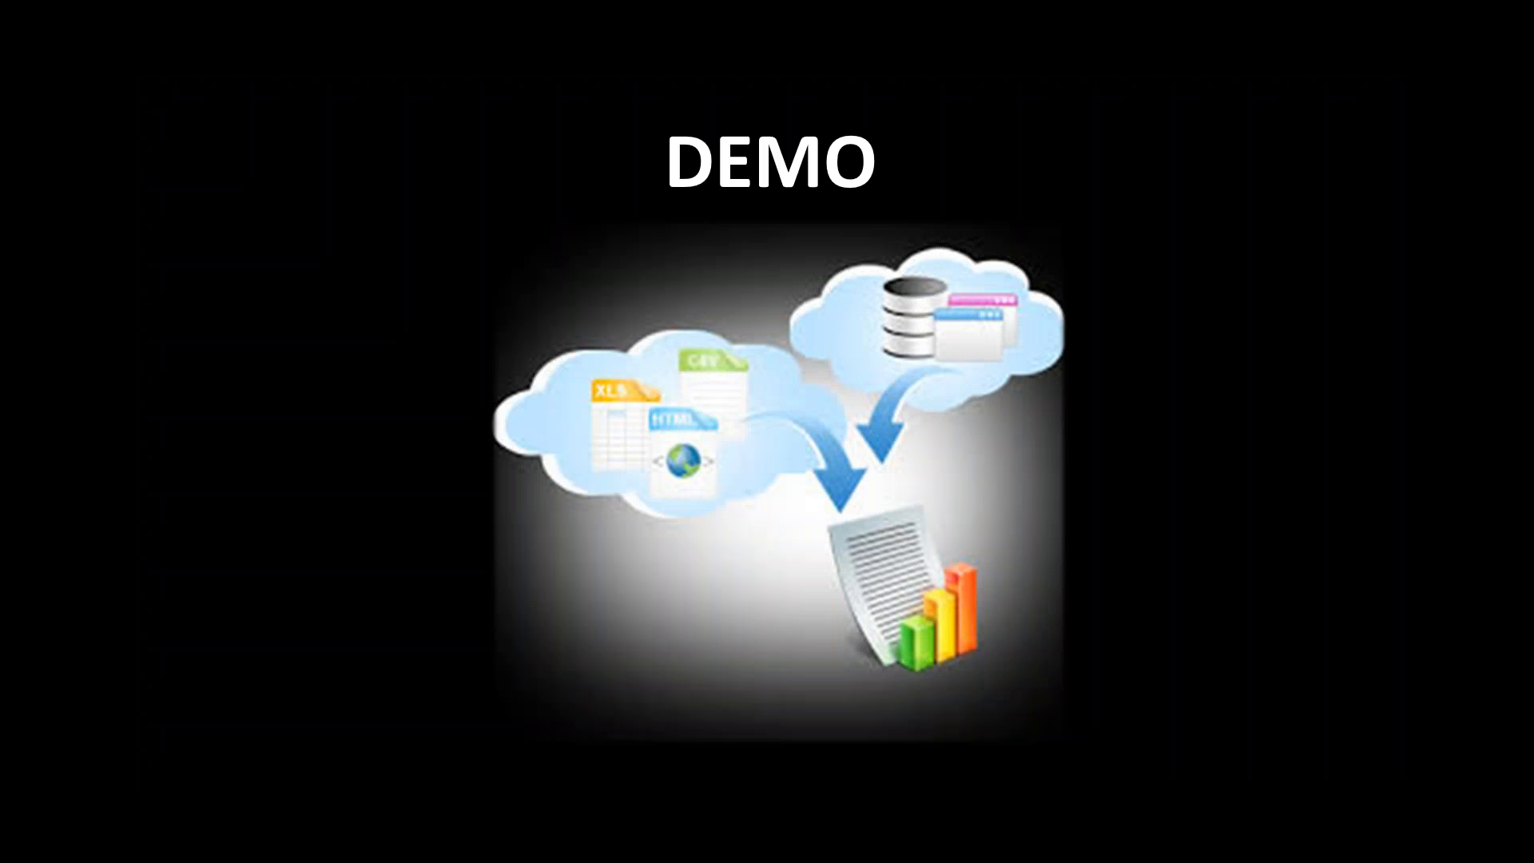
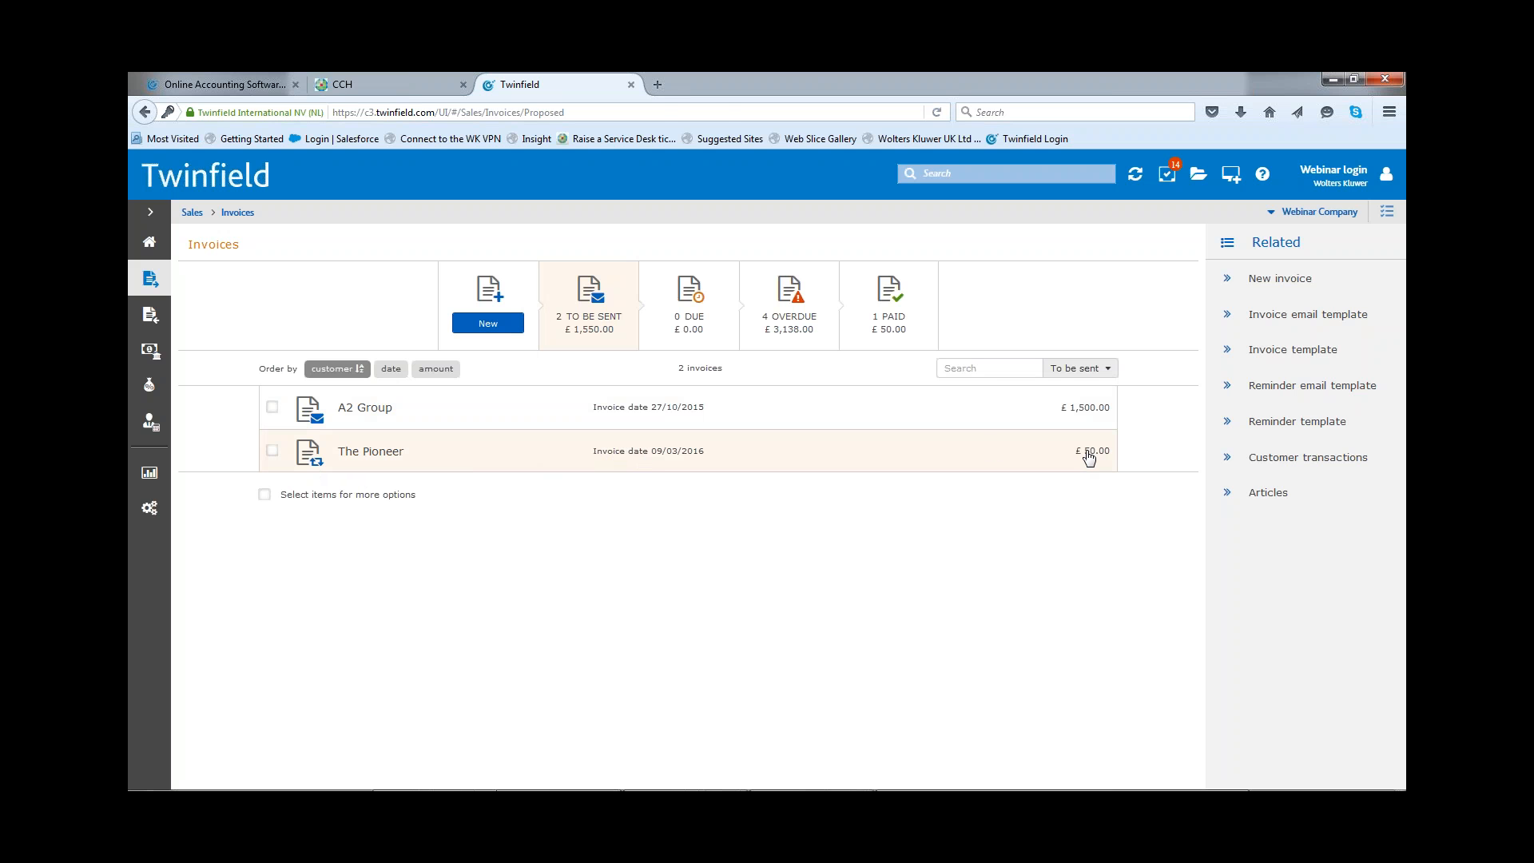
# Step: Open The Pioneer's £50.00 recurring invoice from the invoices to be sent and examine its send-by-email-as-link option
pyautogui.click(1088, 457)
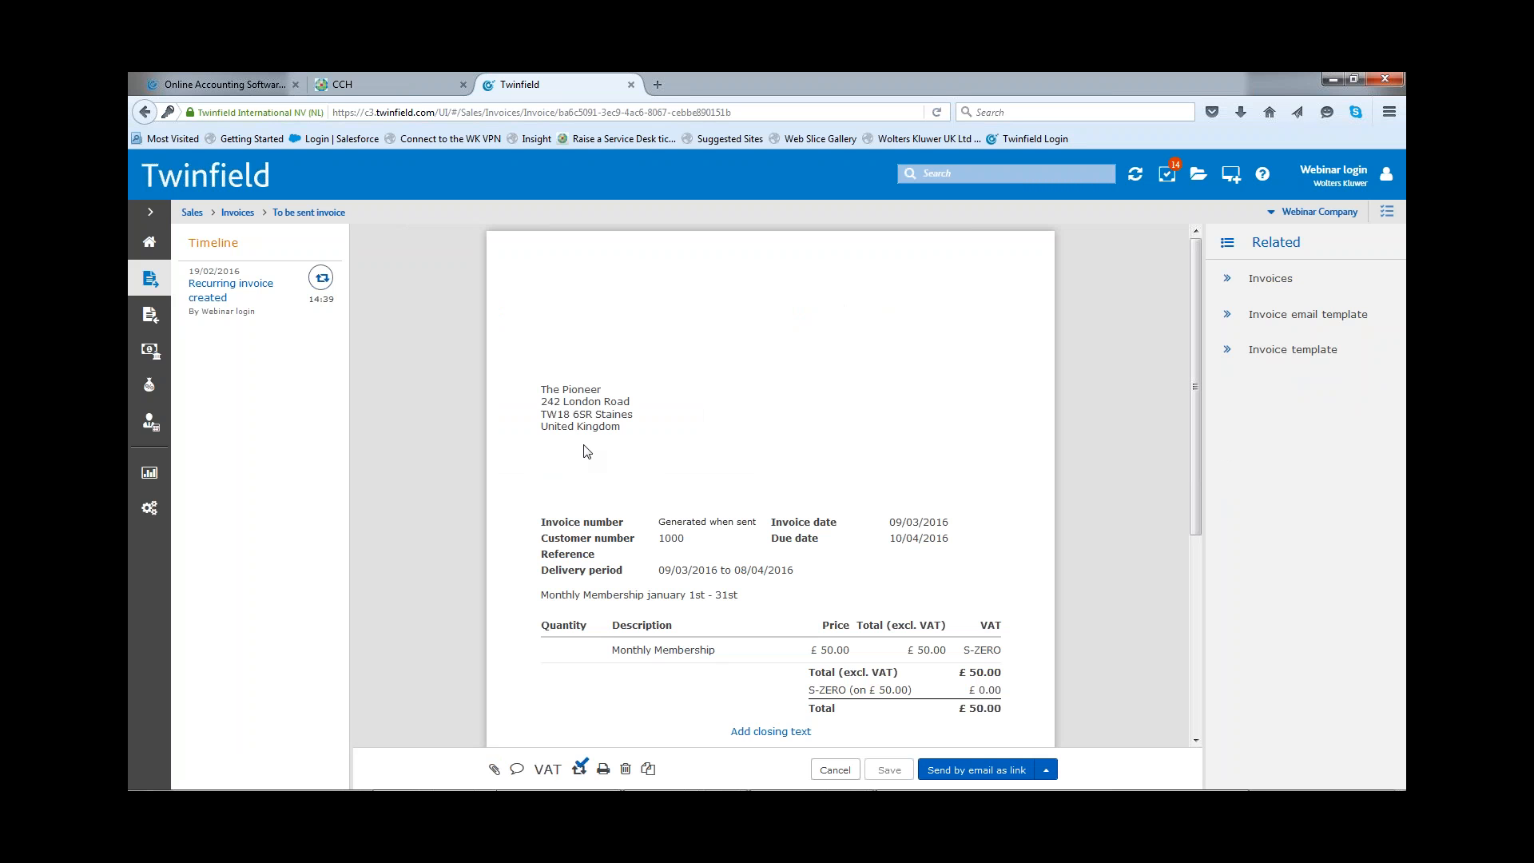
pyautogui.click(983, 770)
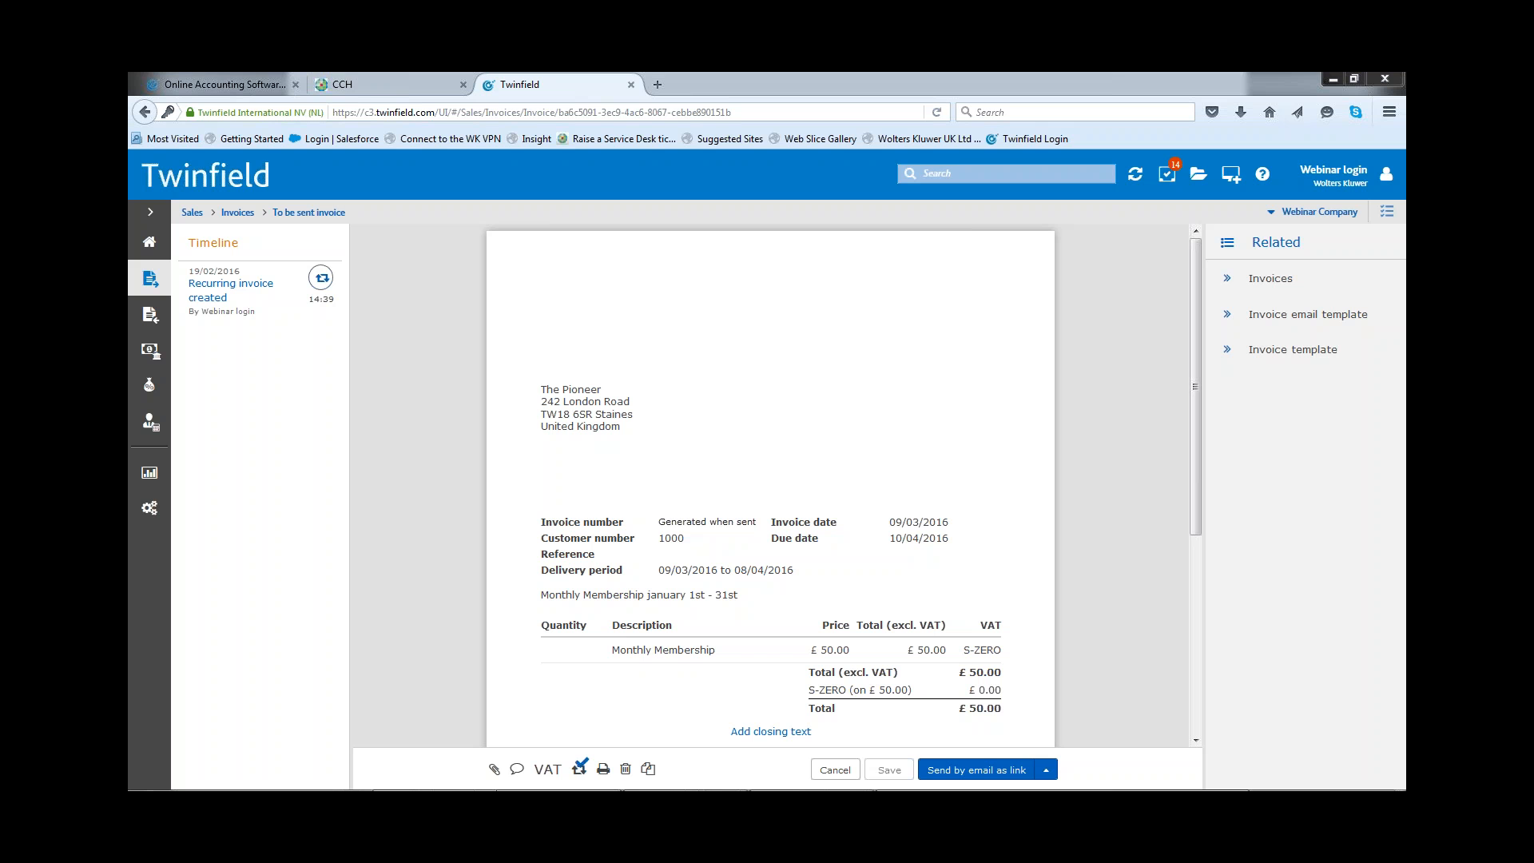
pyautogui.click(965, 767)
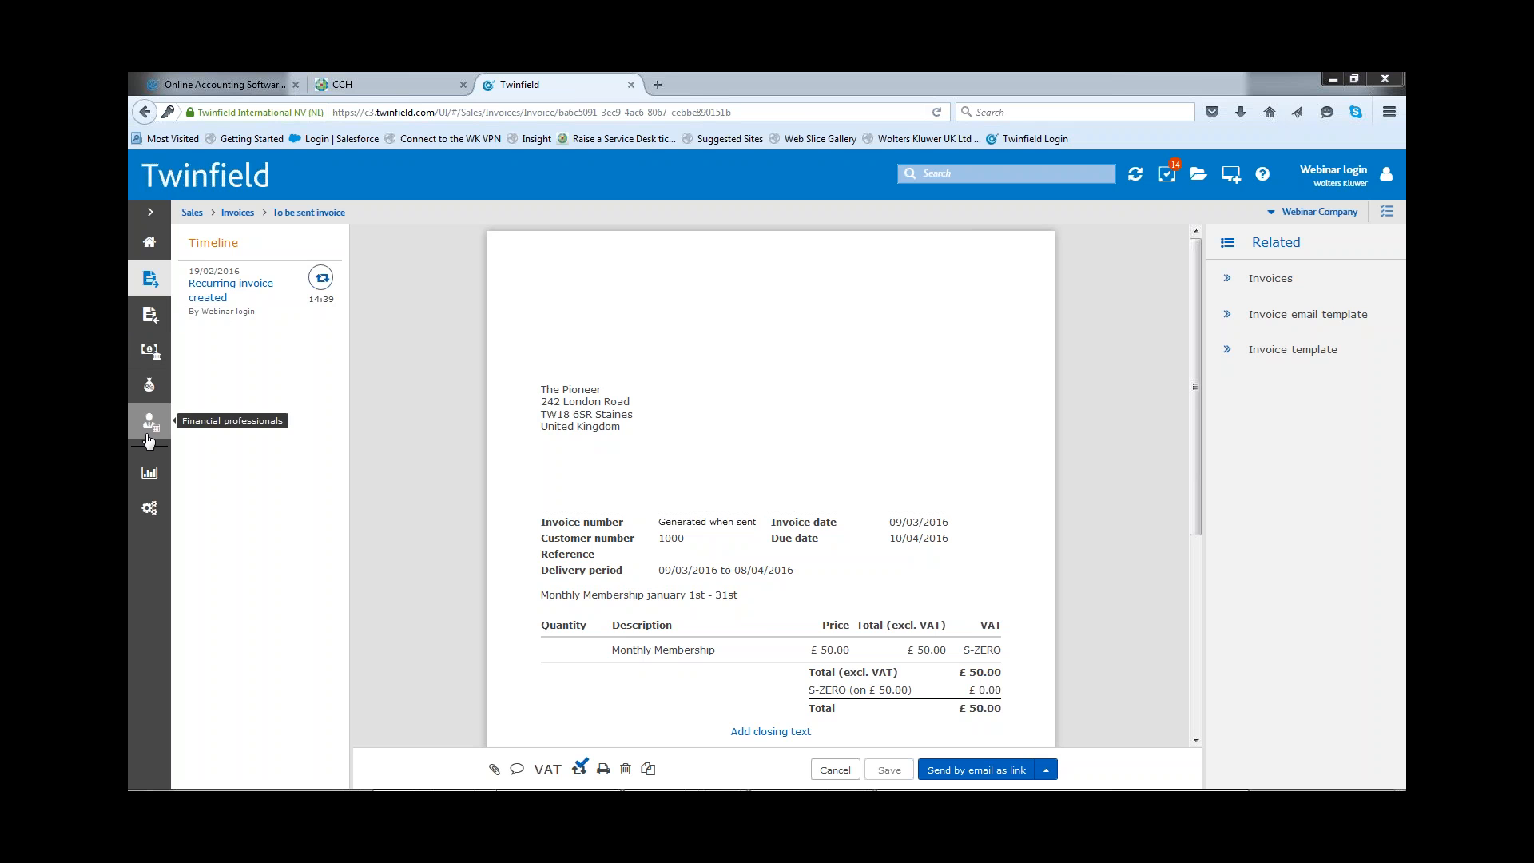
# Step: Run the Customer transactions report from the Customers report category for Webinar Company, period 2016/11
pyautogui.click(149, 476)
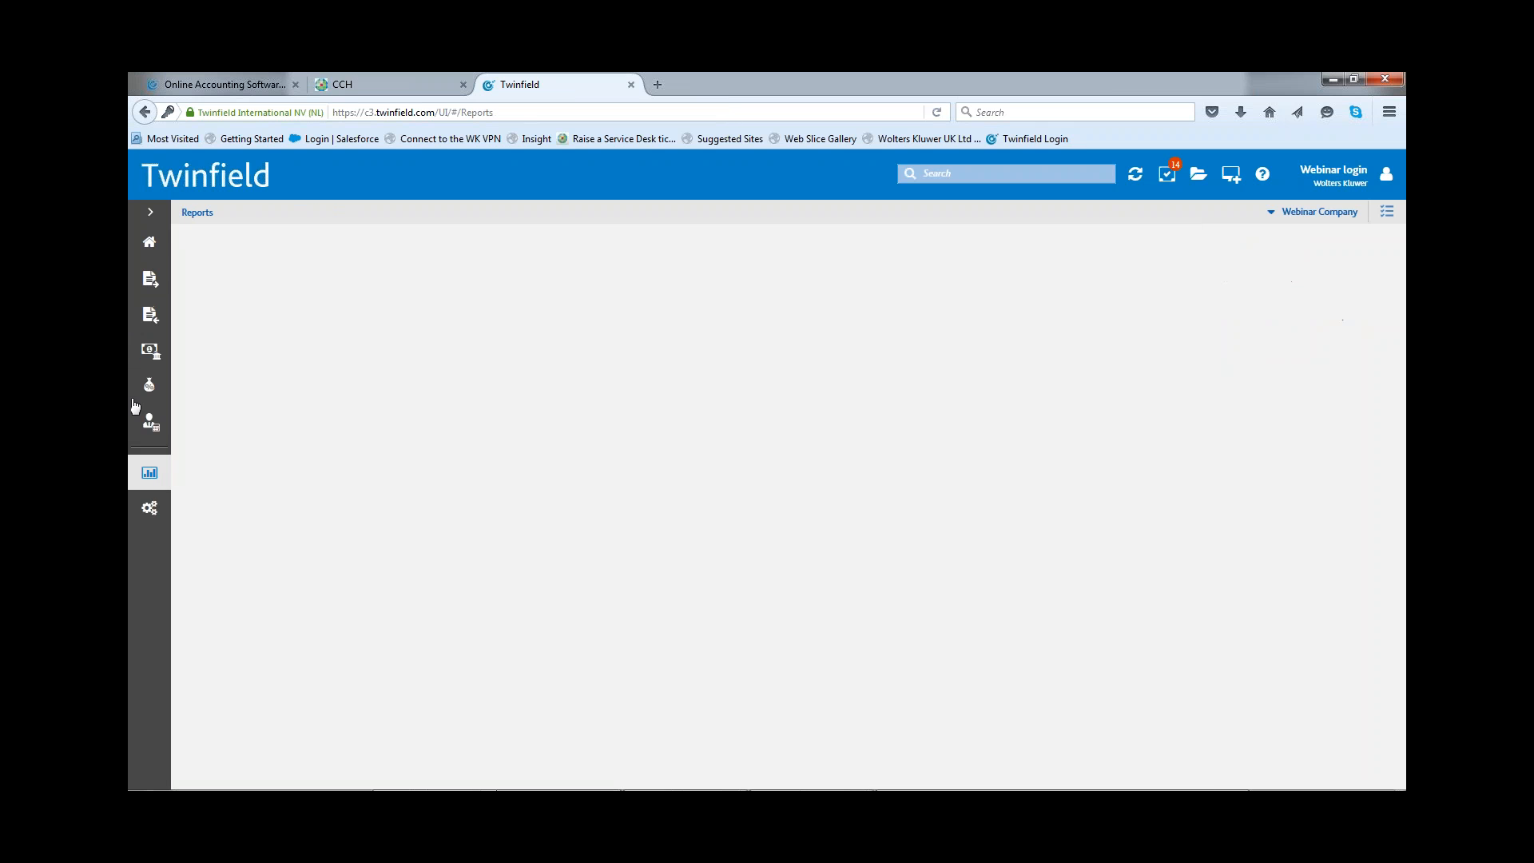
pyautogui.click(248, 288)
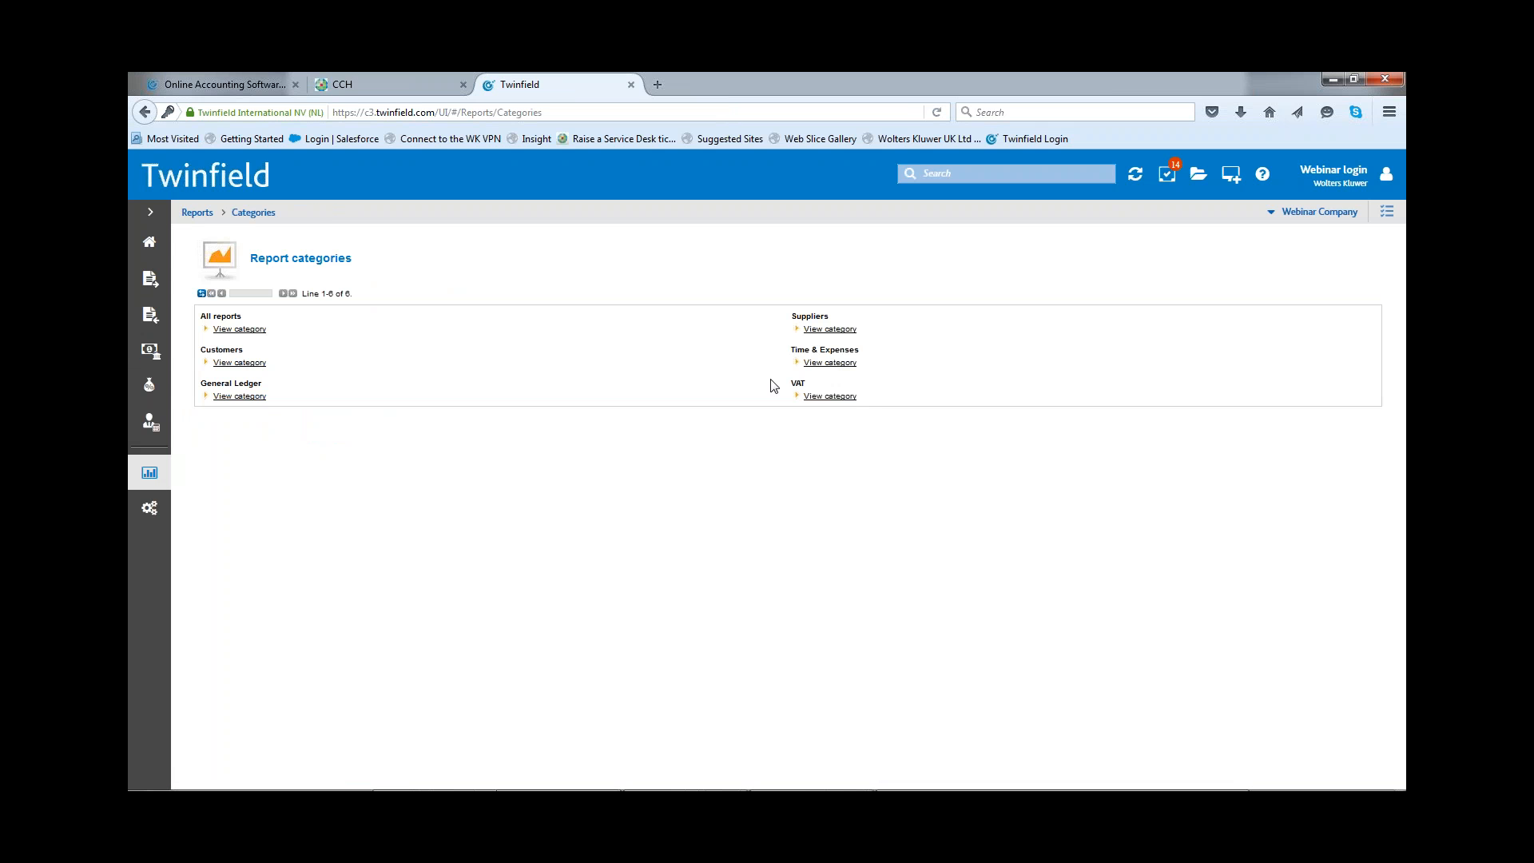
pyautogui.click(238, 363)
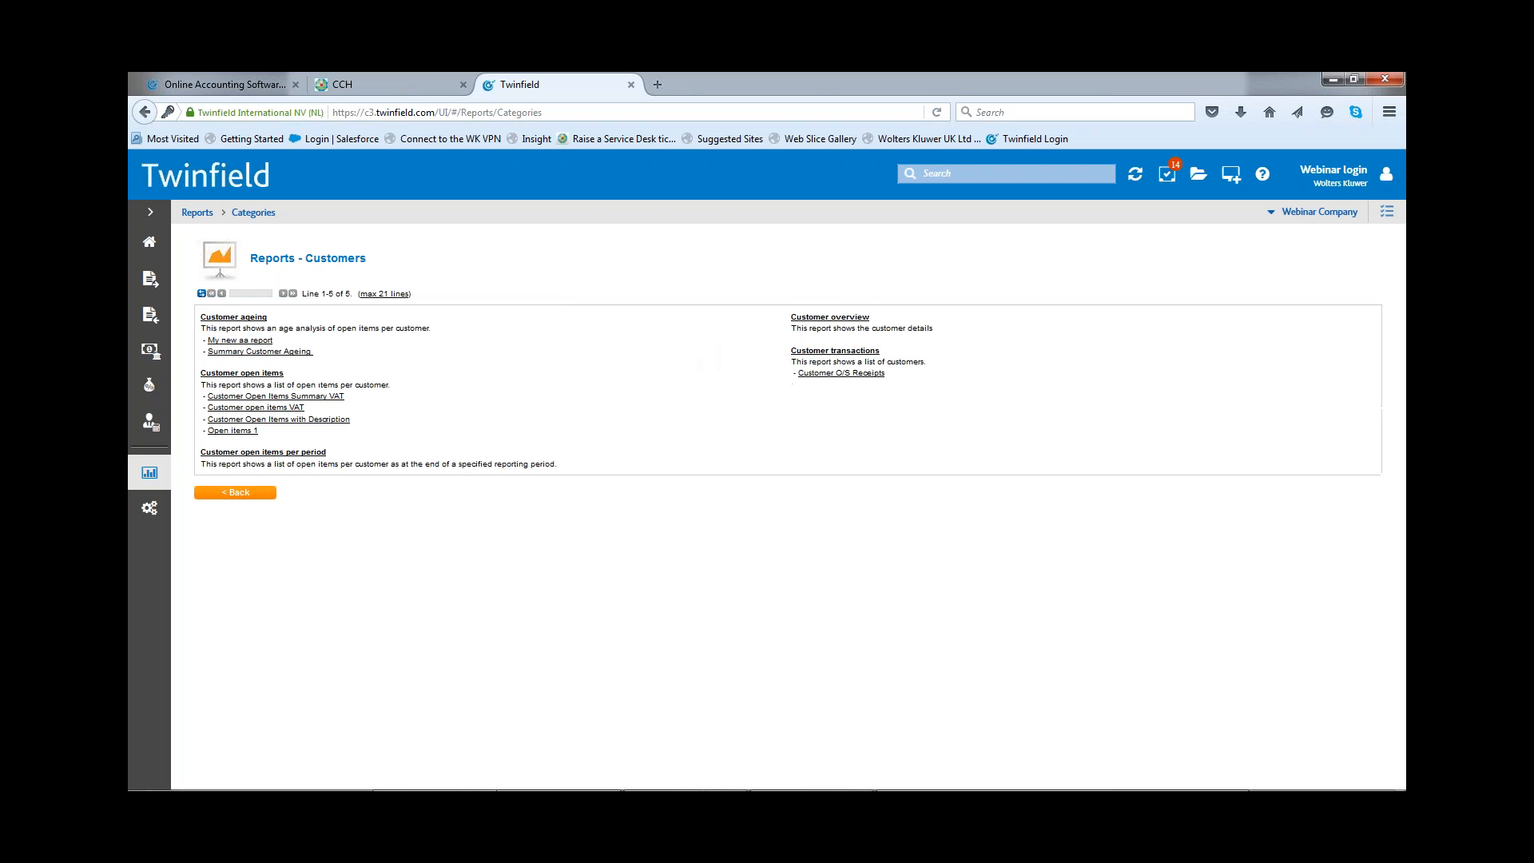
pyautogui.click(846, 351)
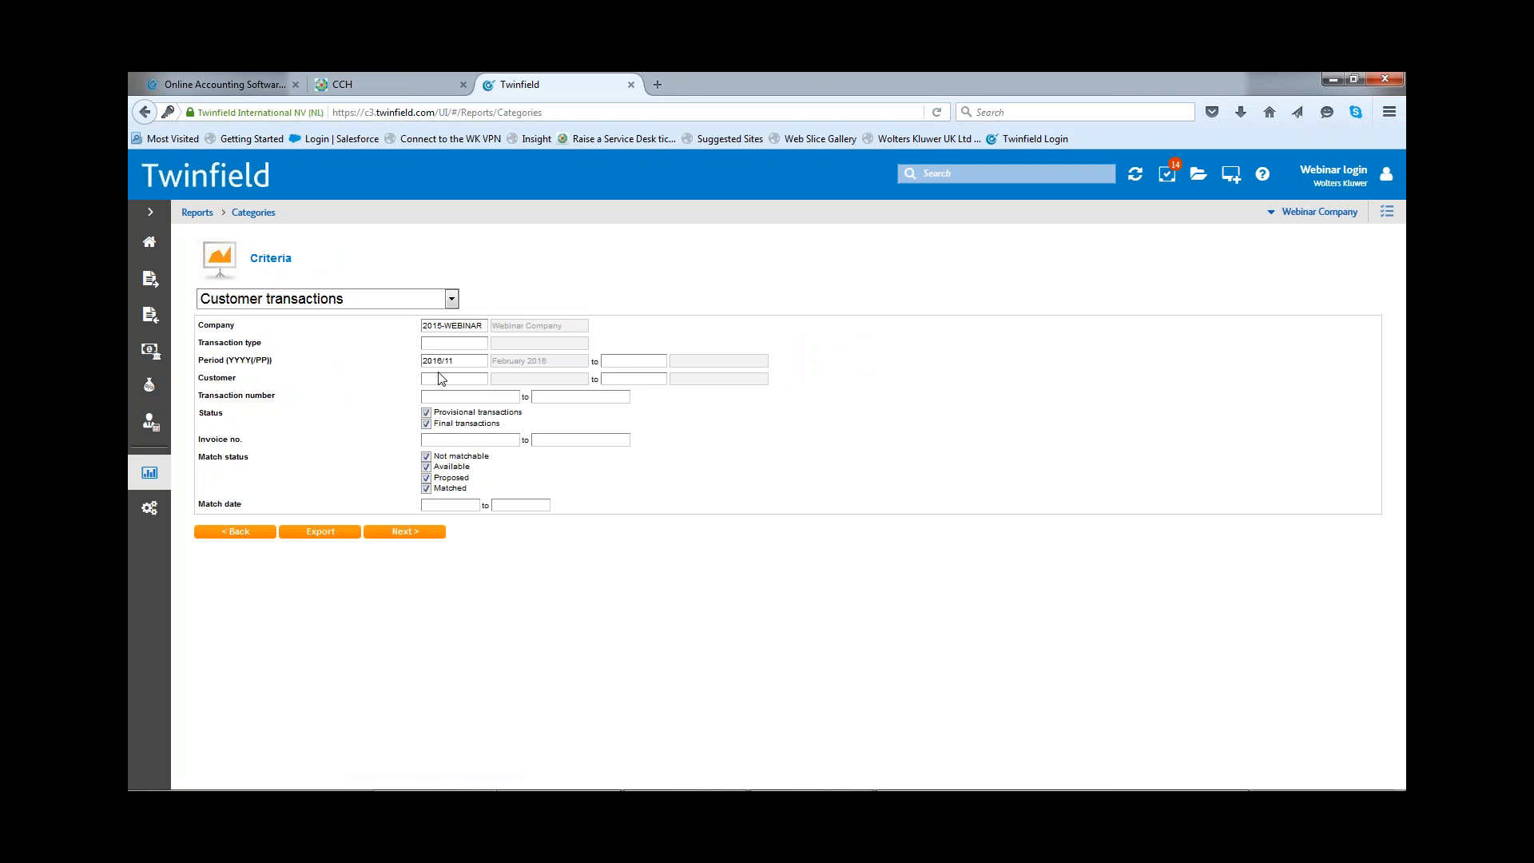
pyautogui.click(400, 526)
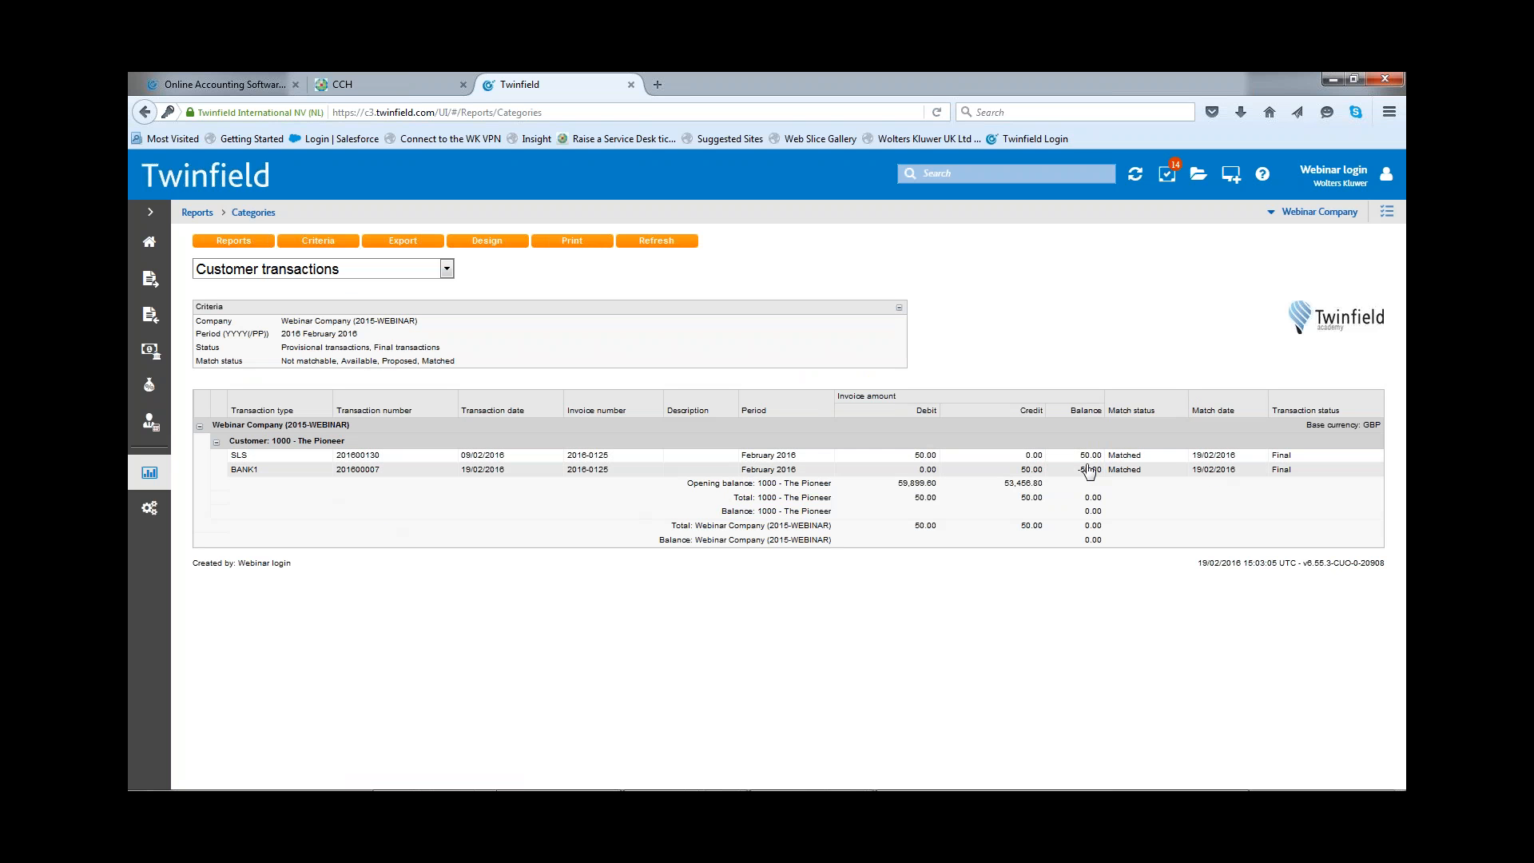
# Step: View The Pioneer's February 2016 sales invoice transaction, try to mark it as not in collection run, and close it
pyautogui.click(1088, 458)
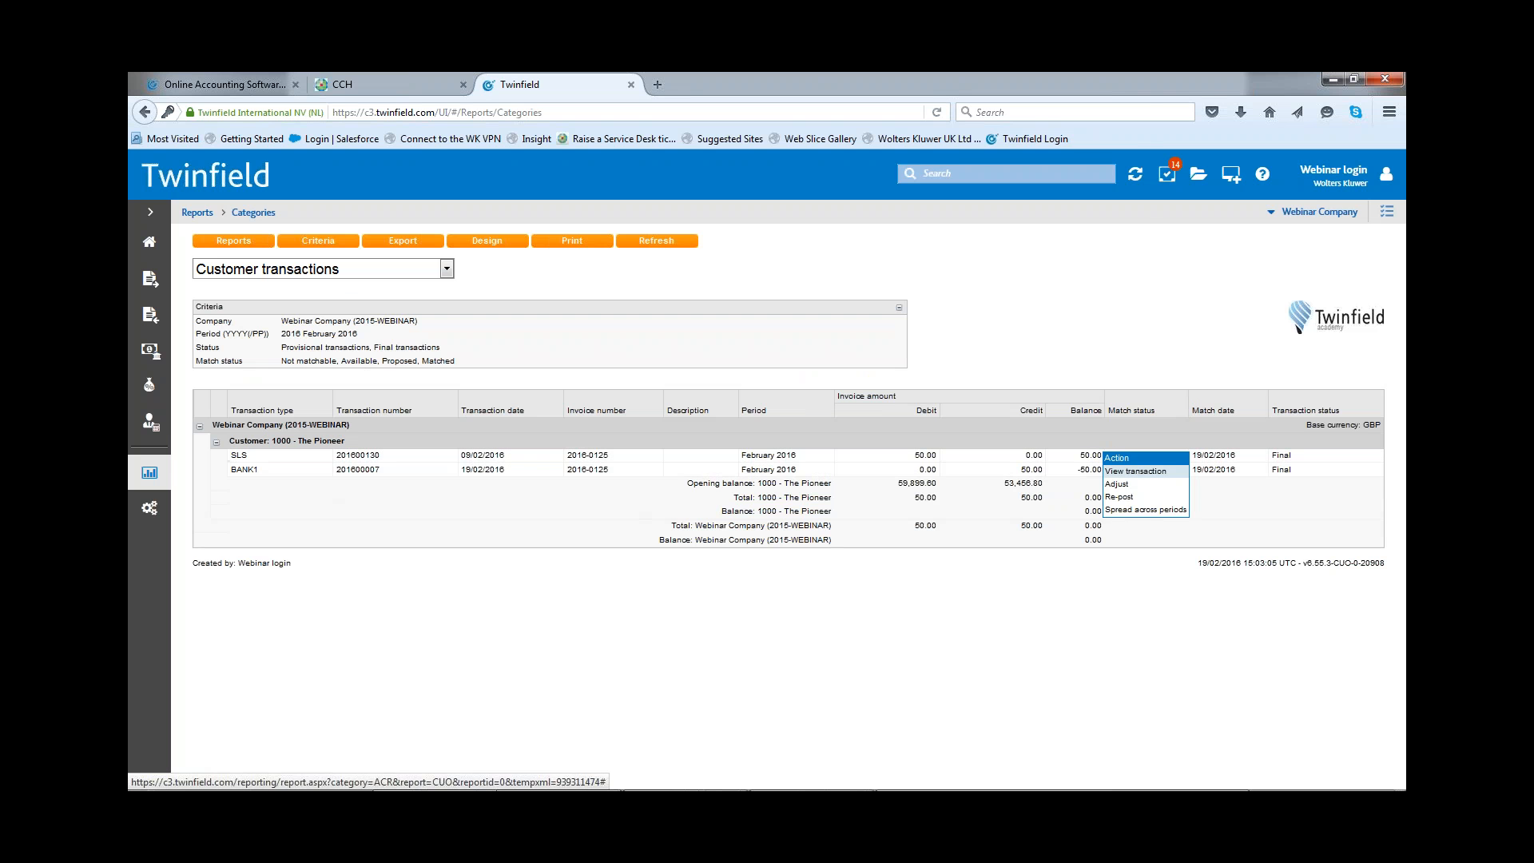
pyautogui.click(1160, 472)
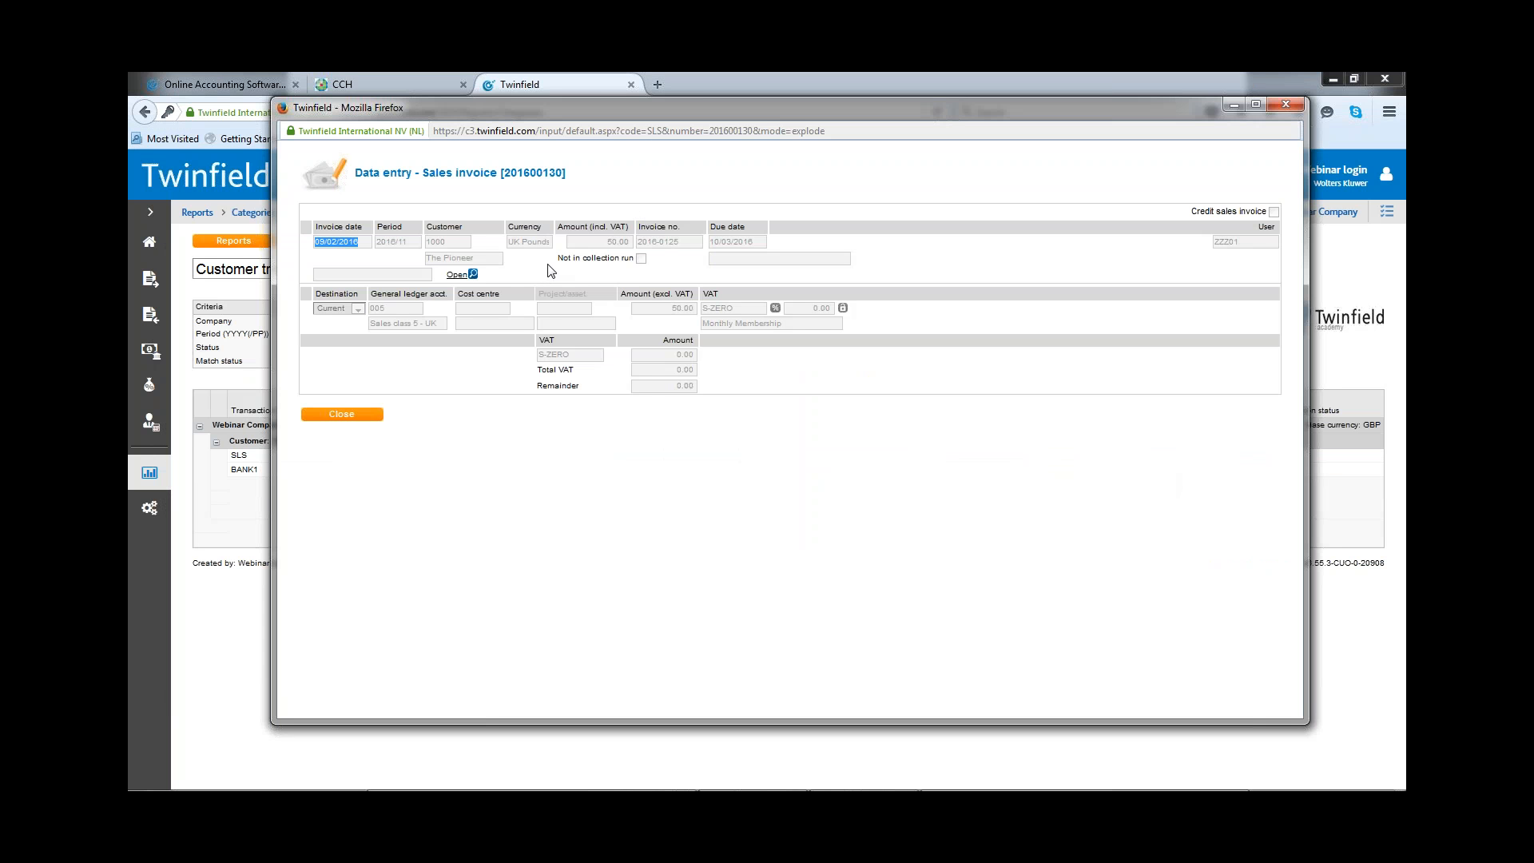
pyautogui.click(643, 262)
pyautogui.click(1285, 105)
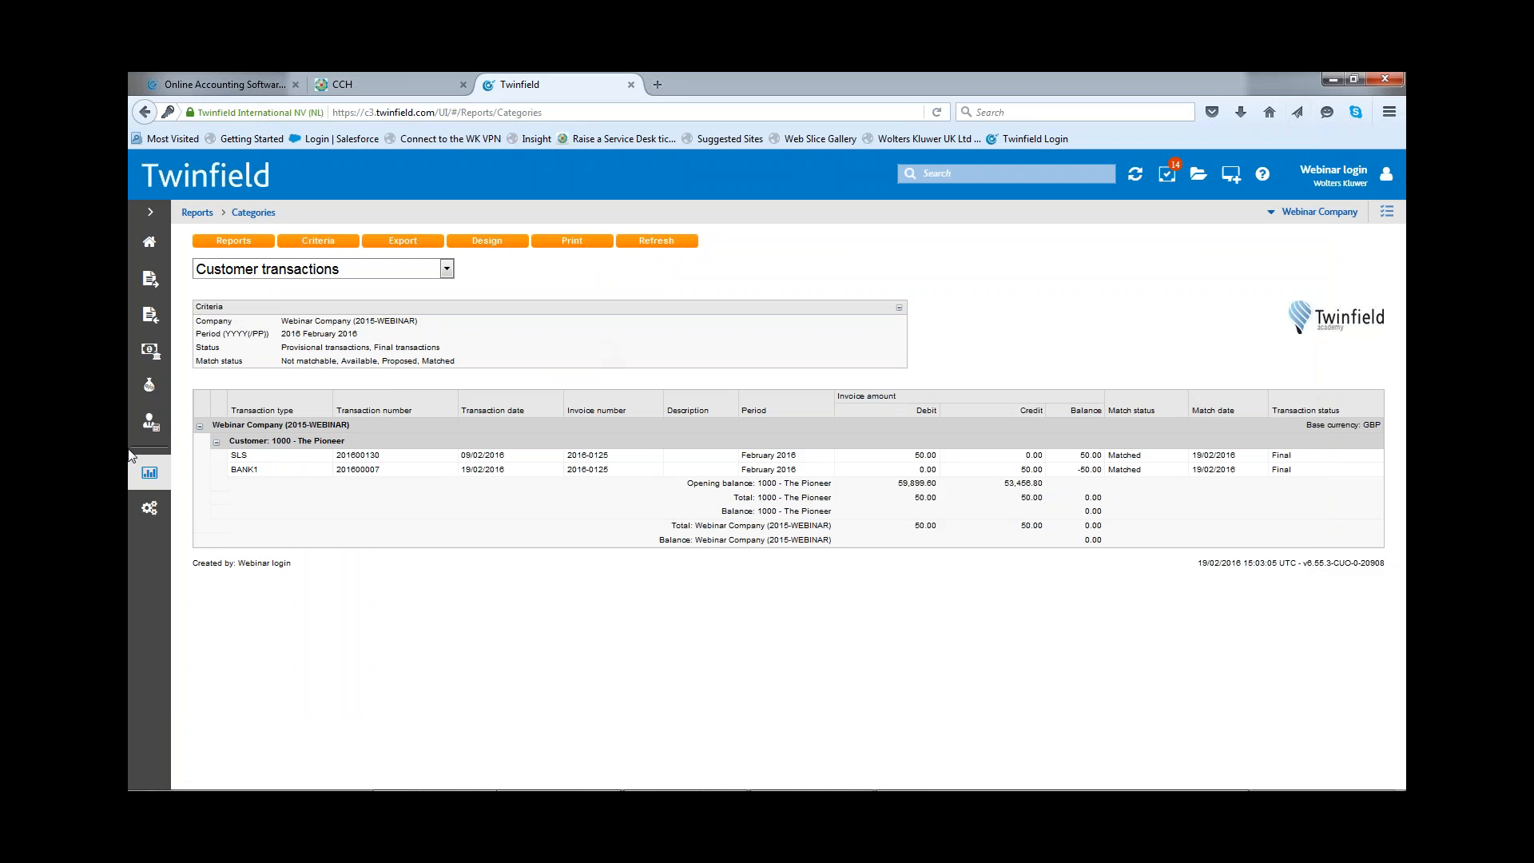
# Step: Change the report's period criterion to the whole of 2016 and rerun the Customer transactions report
pyautogui.click(308, 242)
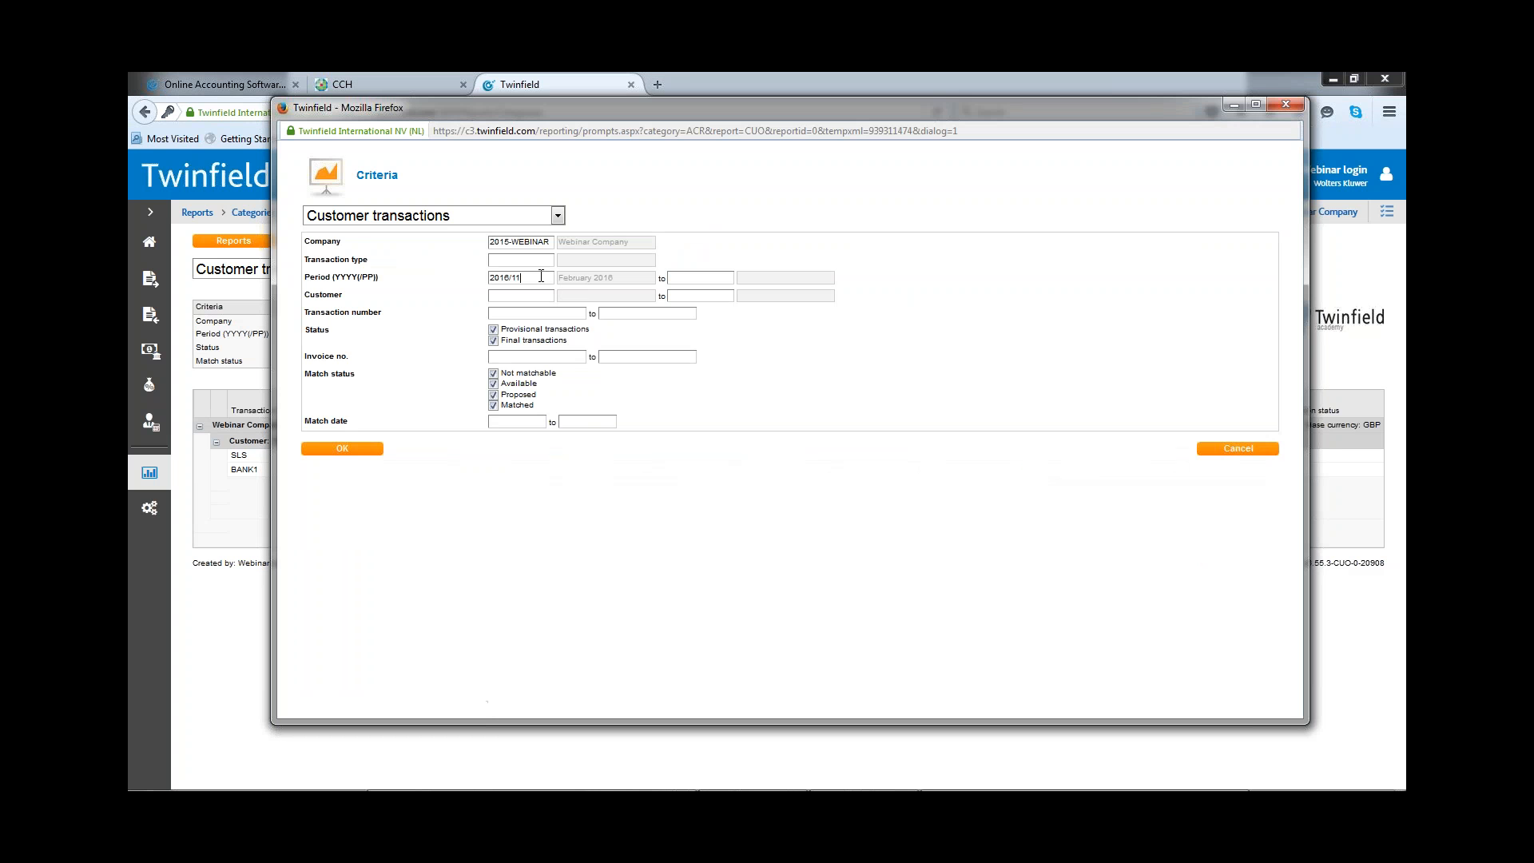
pyautogui.click(541, 276)
pyautogui.press('BackSpace')
pyautogui.press('BackSpace')
pyautogui.press('Tab')
pyautogui.click(341, 449)
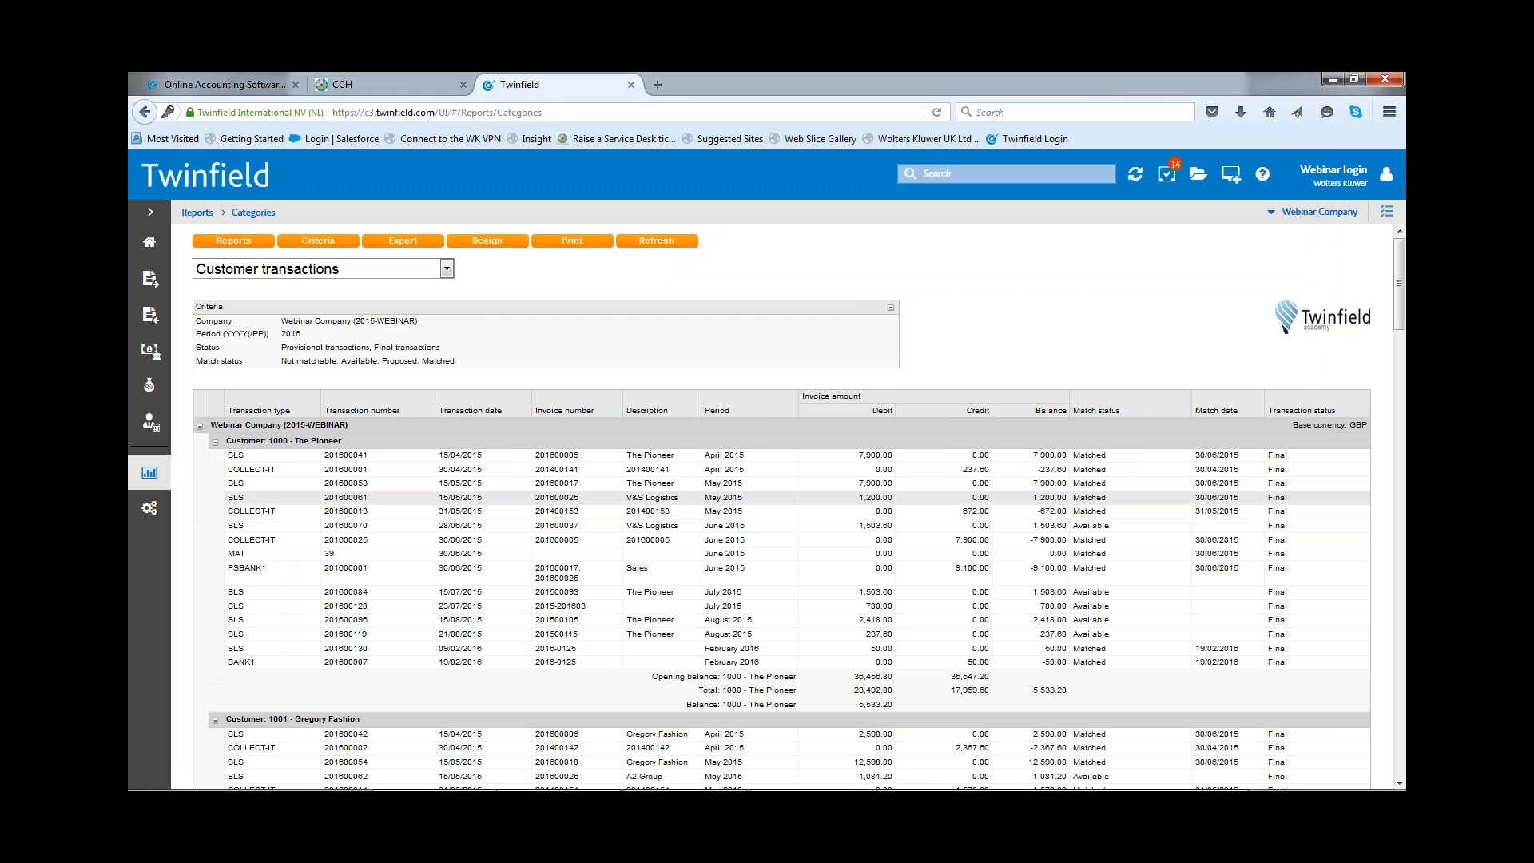
# Step: View The Pioneer's matched April 2015 sales invoice of 7,900.00, try to exclude it from the collection run, and close it
pyautogui.click(1049, 457)
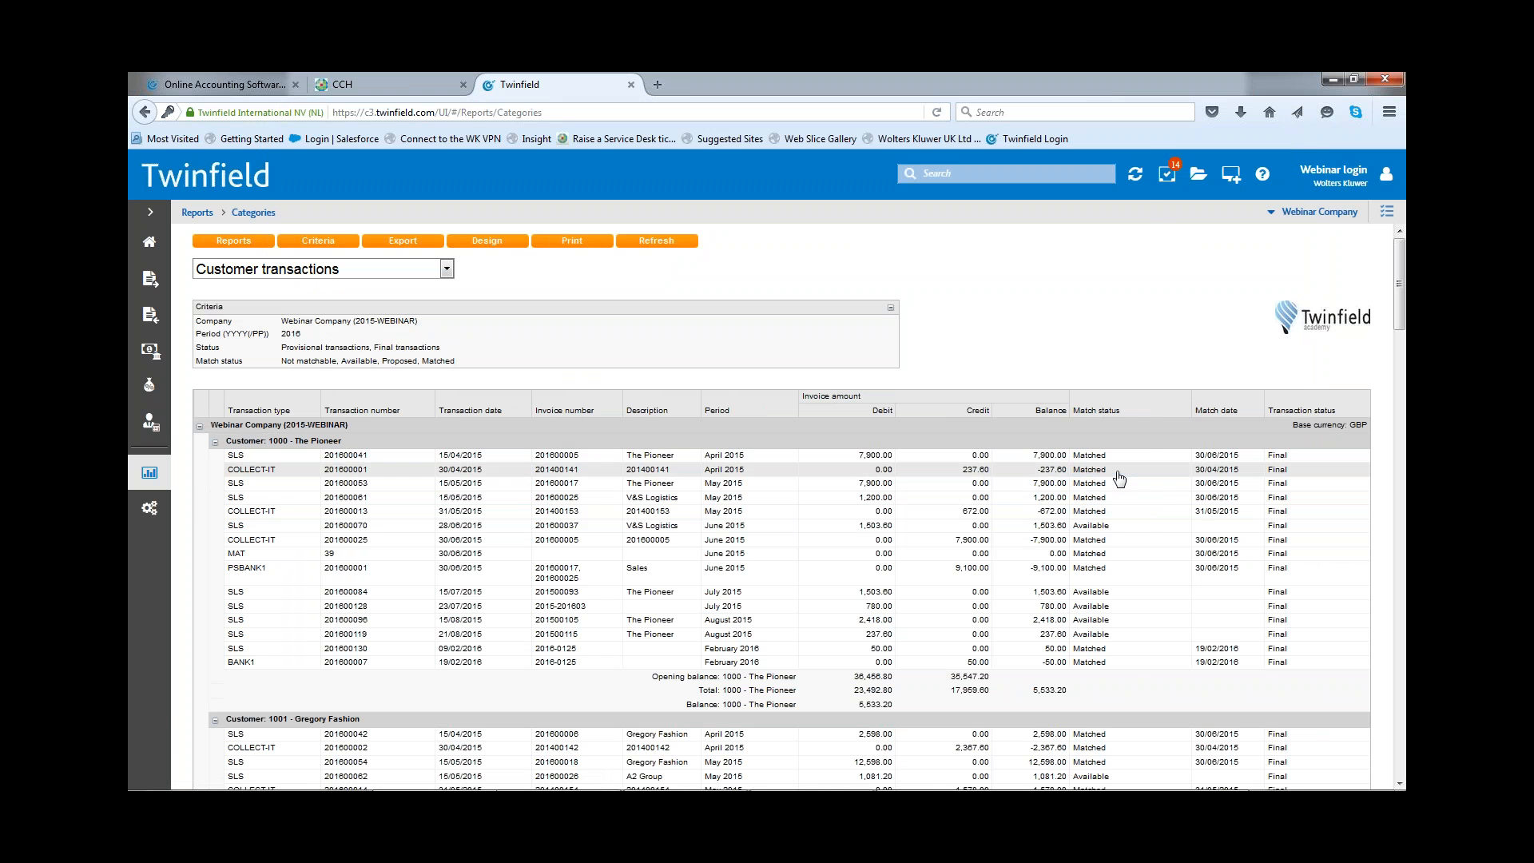
pyautogui.click(1117, 471)
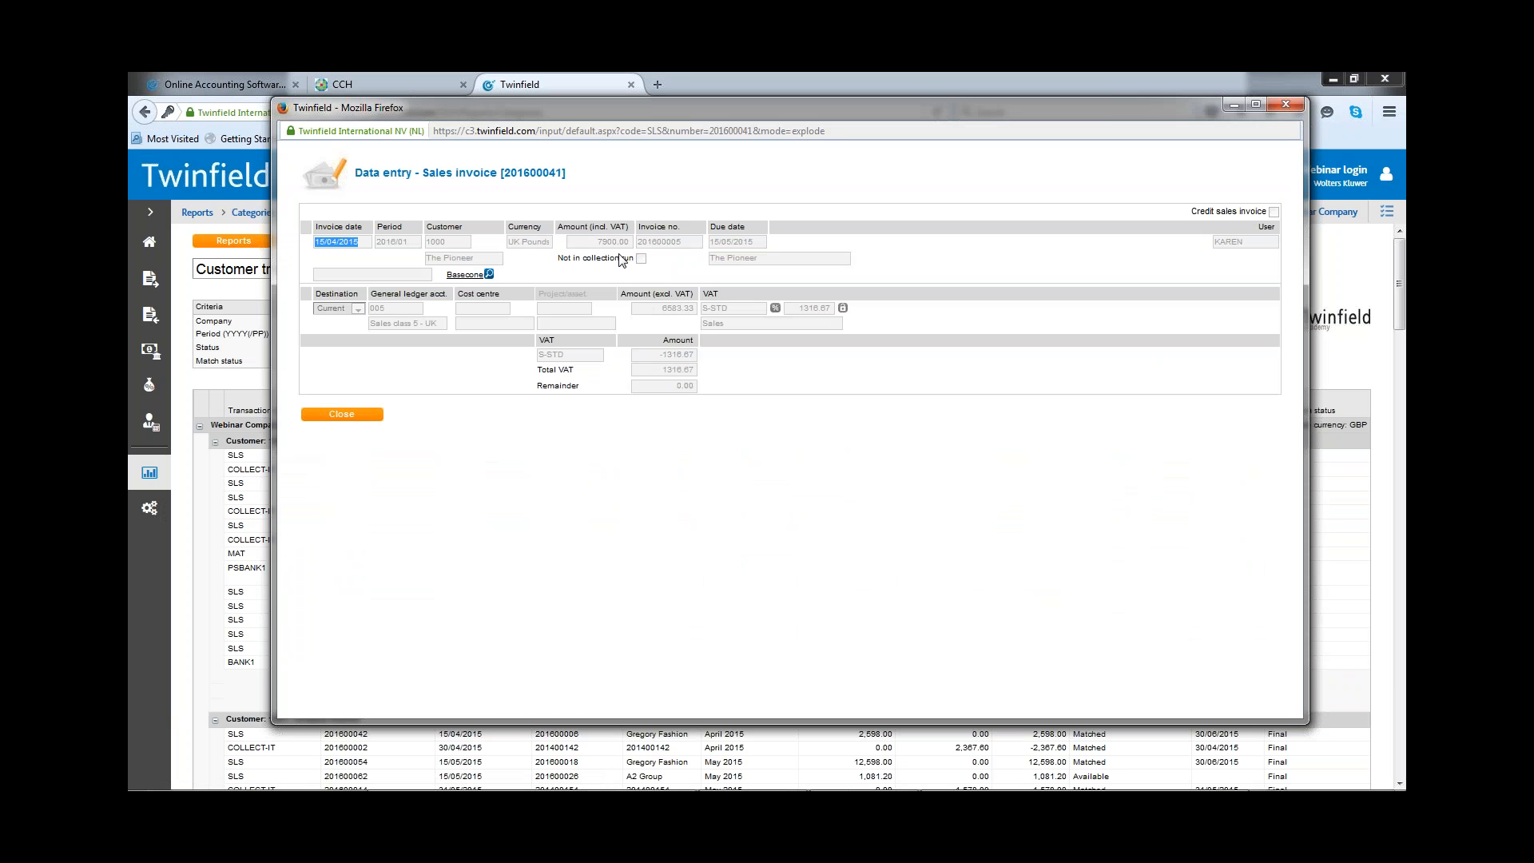
pyautogui.click(640, 262)
pyautogui.click(1284, 102)
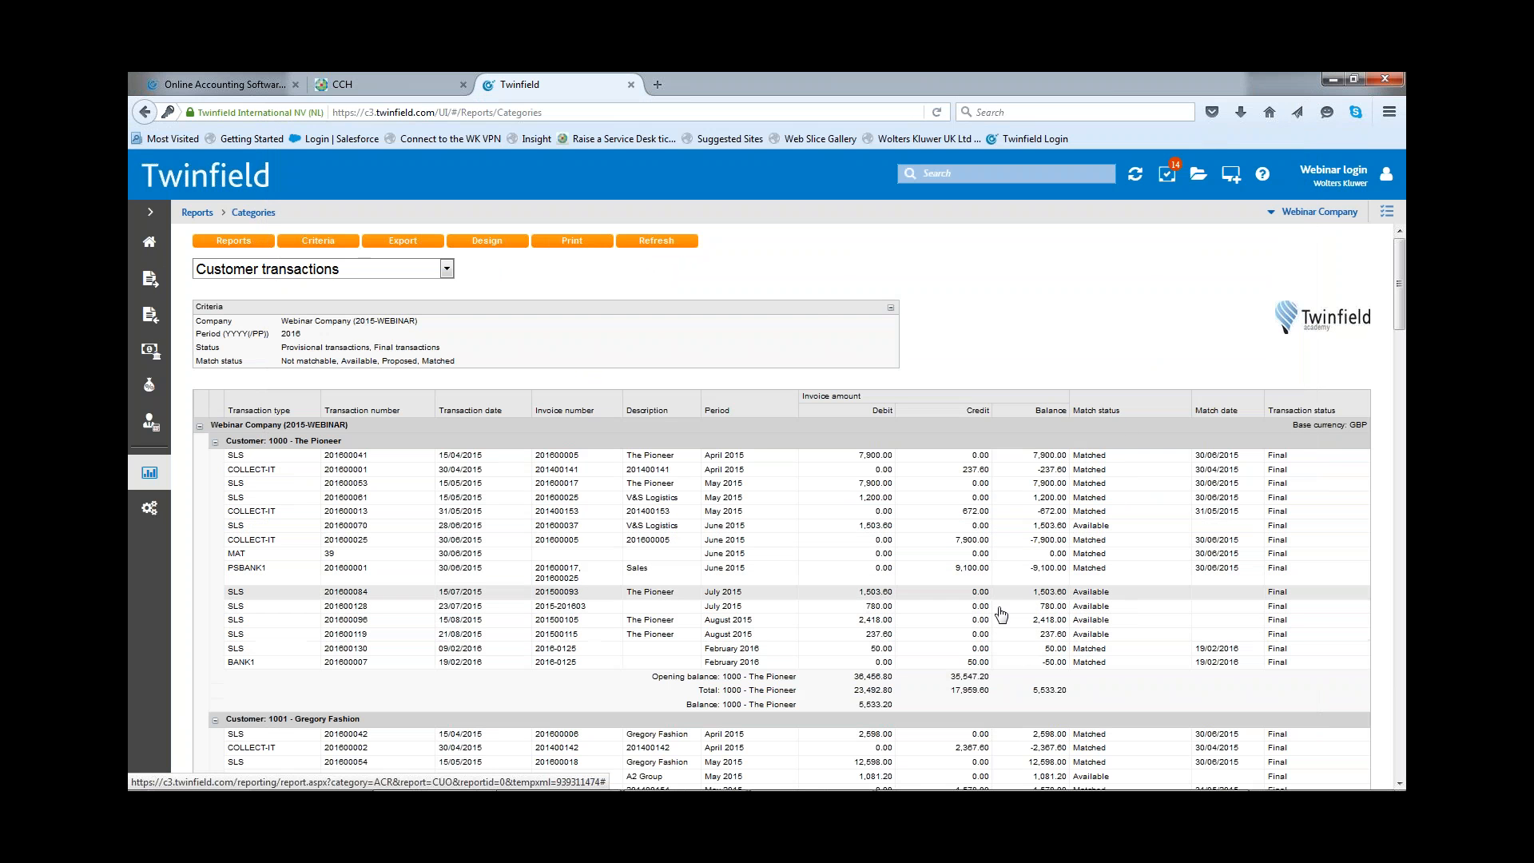
# Step: Open The Pioneer's available July 2015 sales invoice of 1,503.60 and mark it as not in collection run
pyautogui.click(1062, 595)
pyautogui.click(1105, 608)
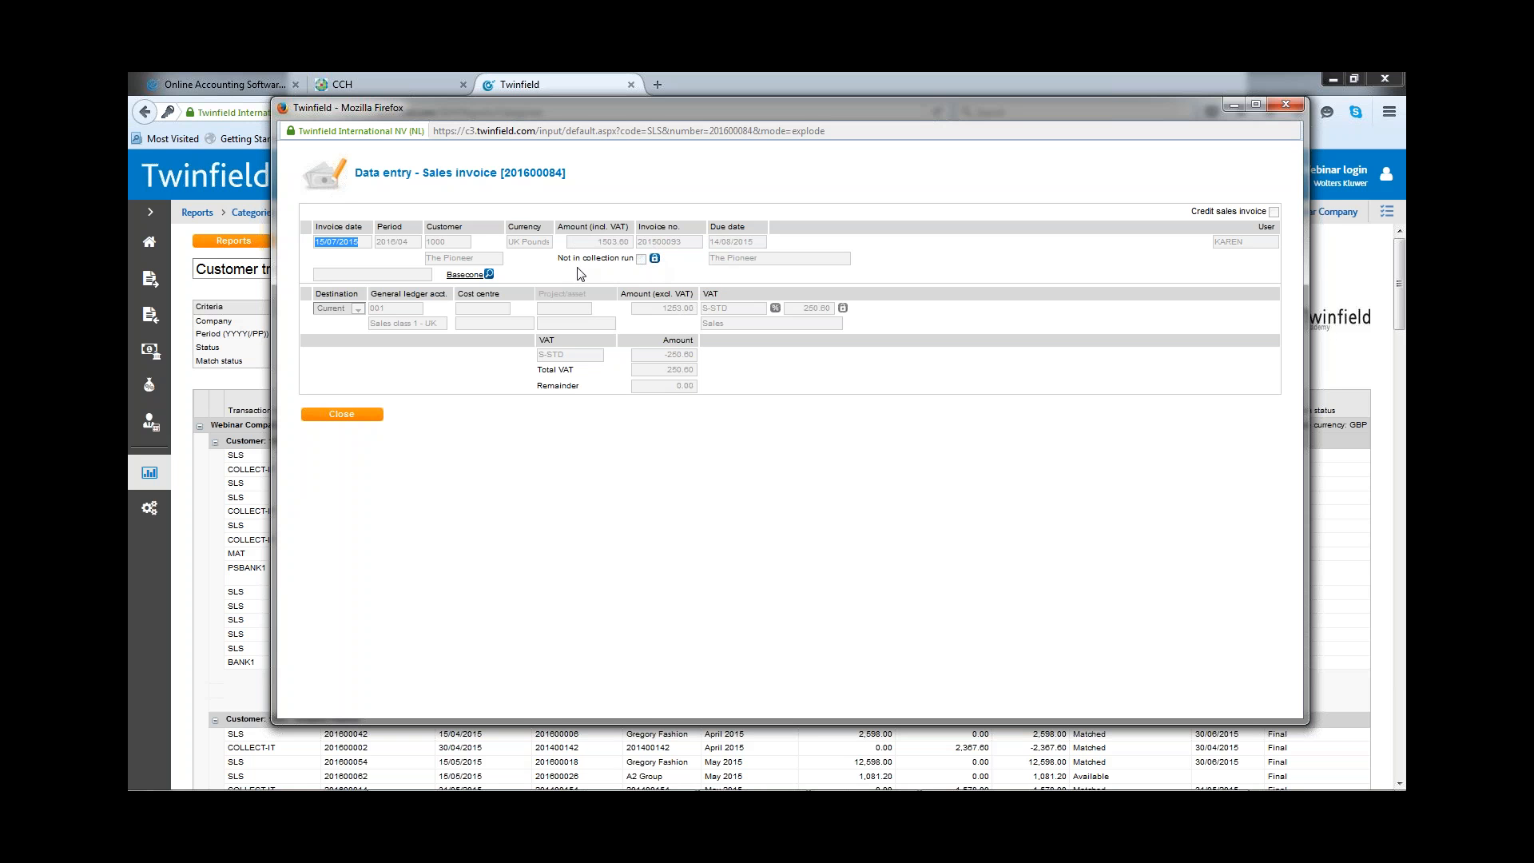
pyautogui.click(641, 261)
pyautogui.click(642, 260)
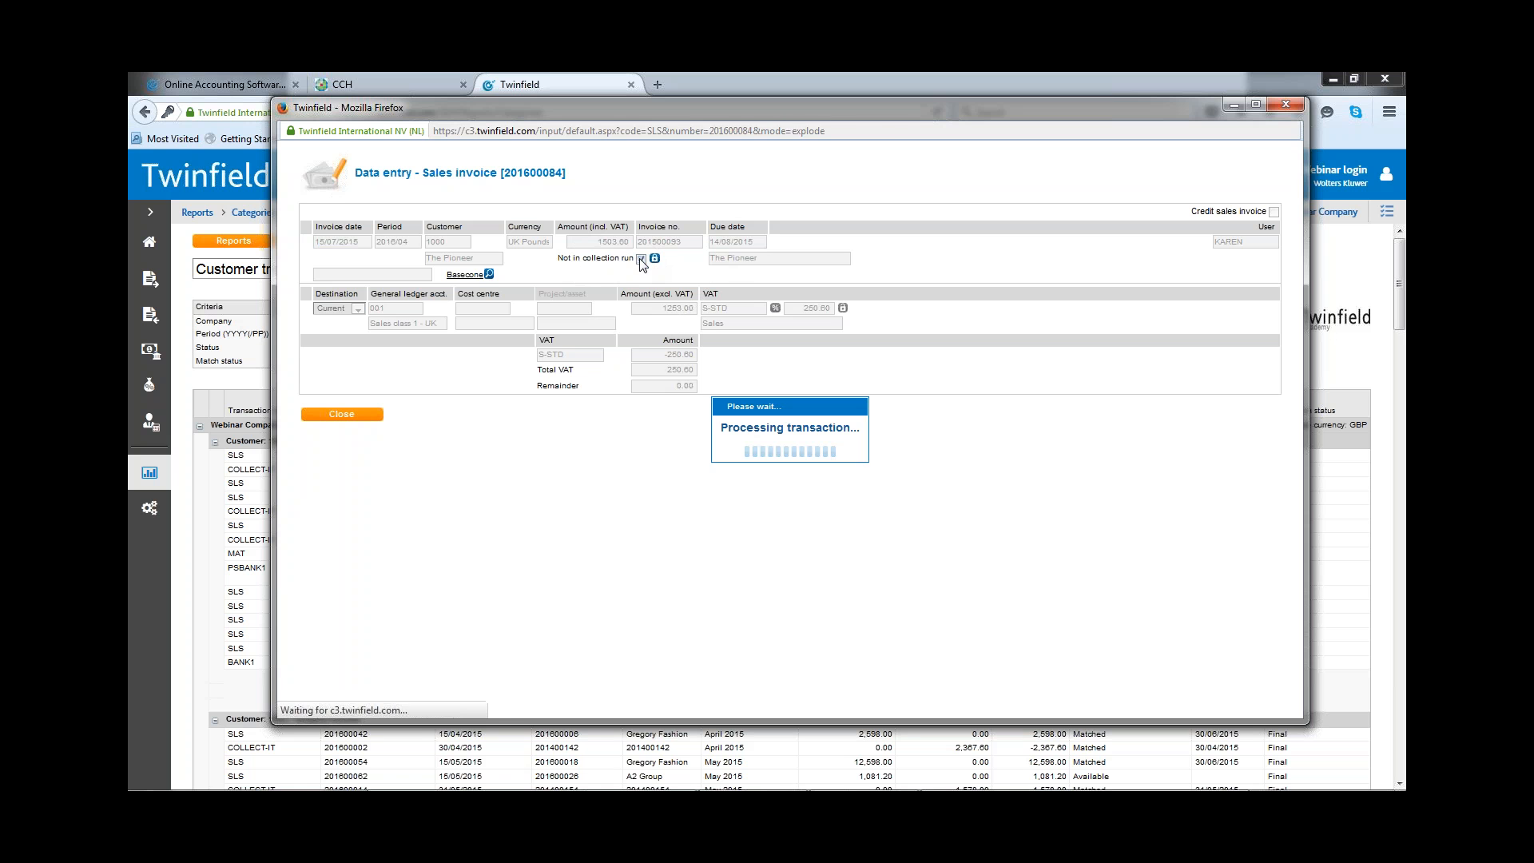